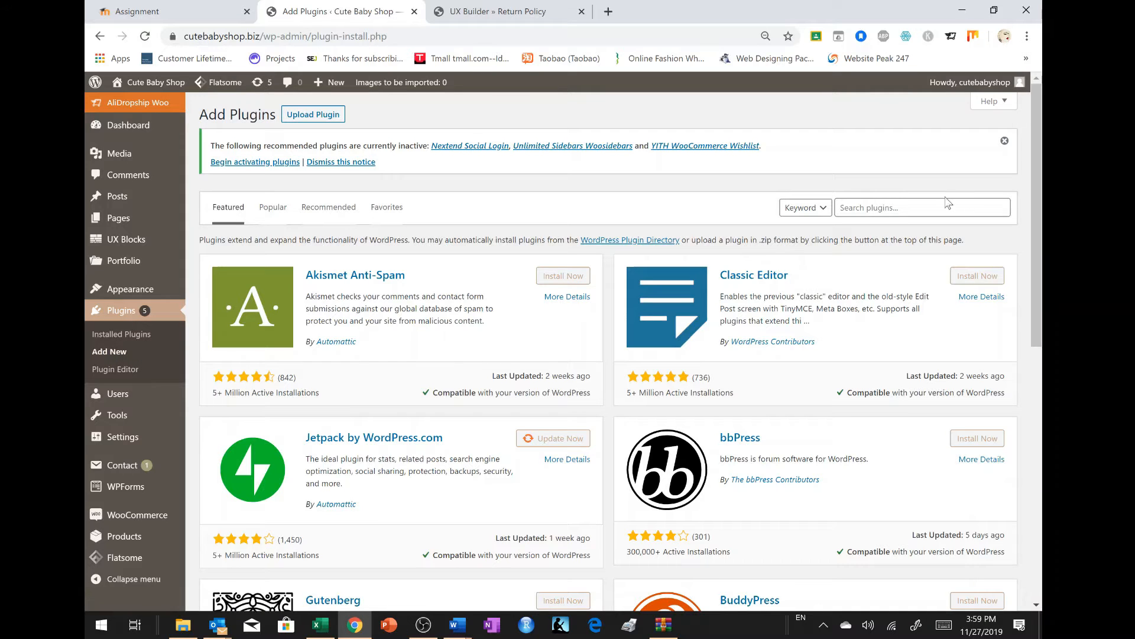
- Search the plugin directory for "terms and conditions", and install and activate the WP AutoTerms plugin
click(922, 208)
text(terms and conditions)
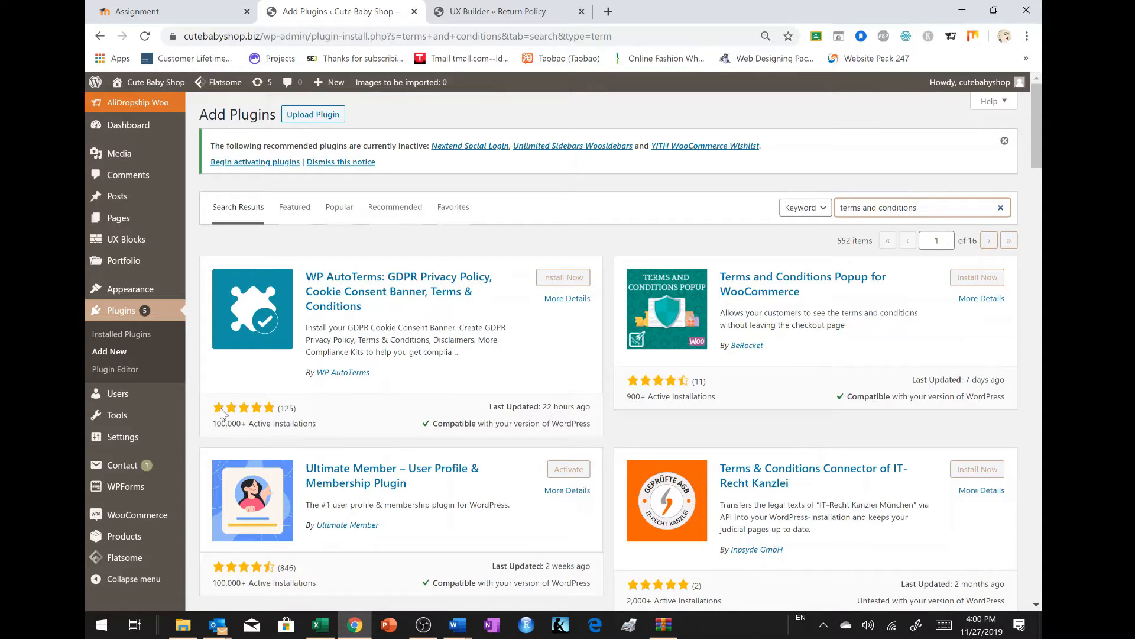
click(563, 277)
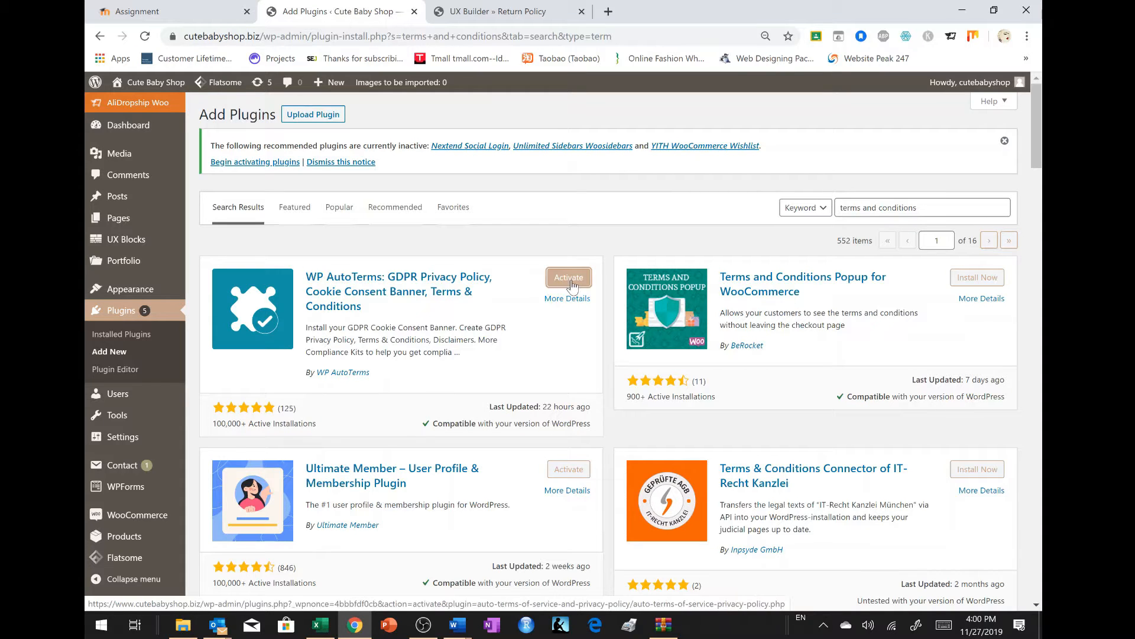
click(571, 283)
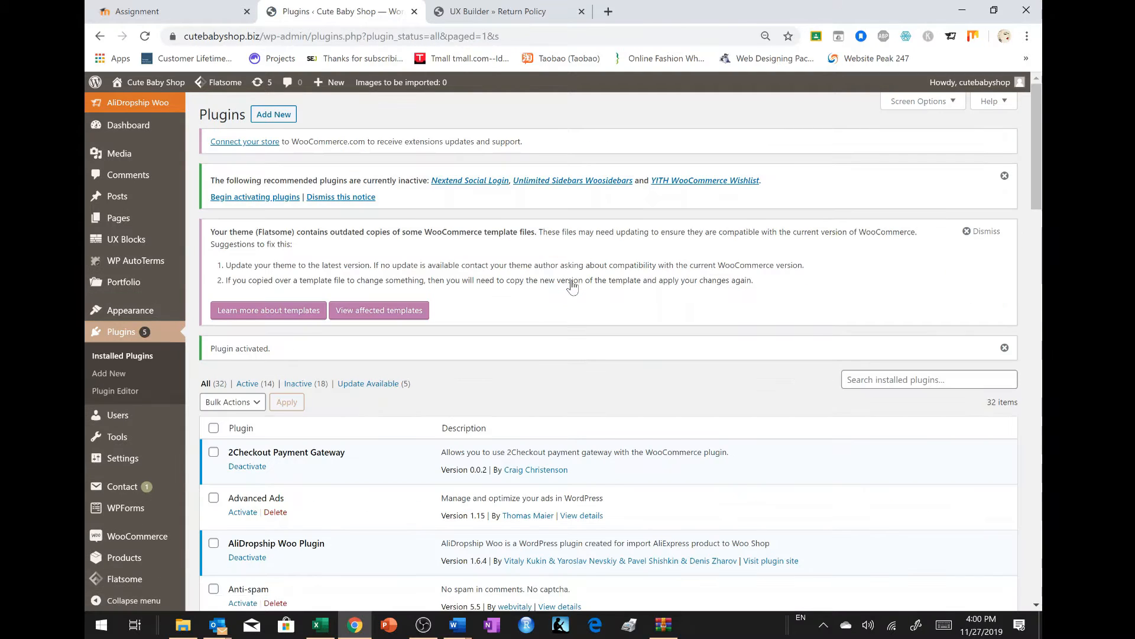
- Open the WP AutoTerms list of all legal pages and review the RETURN POLICY page's text in a separate browser tab, closing it when done
mouse_move(163, 264)
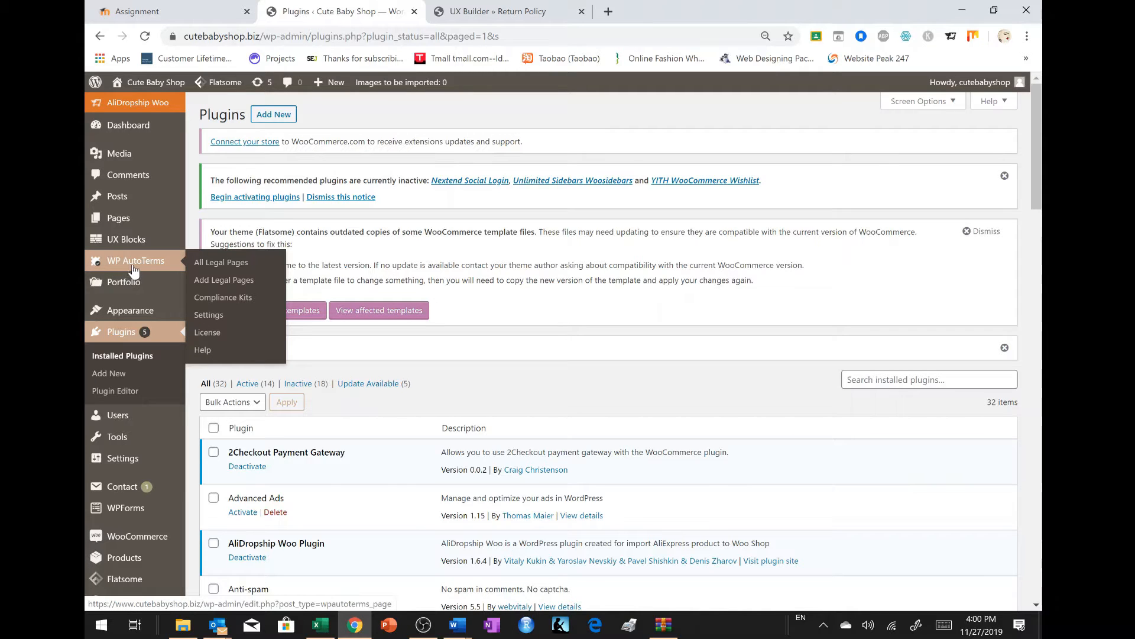
click(215, 266)
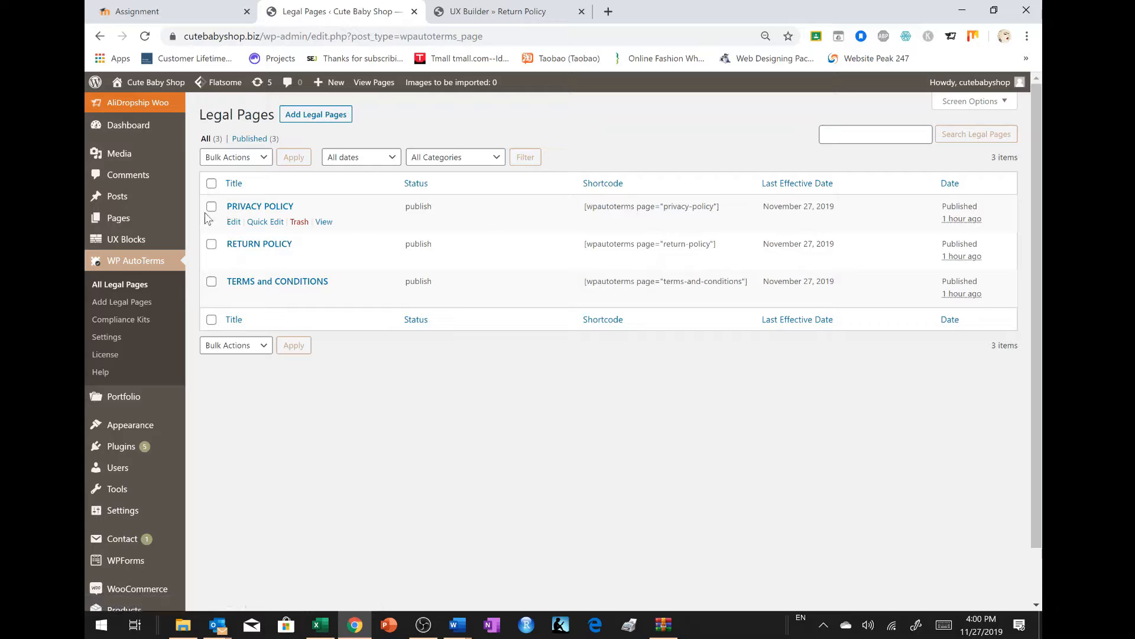
right_click(264, 247)
click(299, 254)
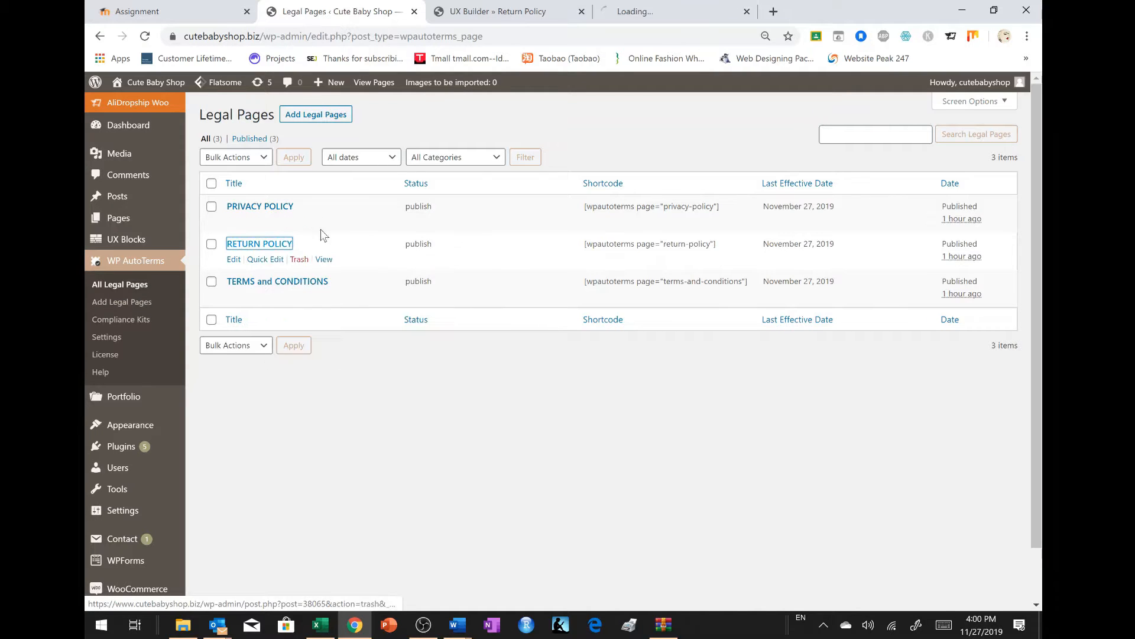
click(676, 9)
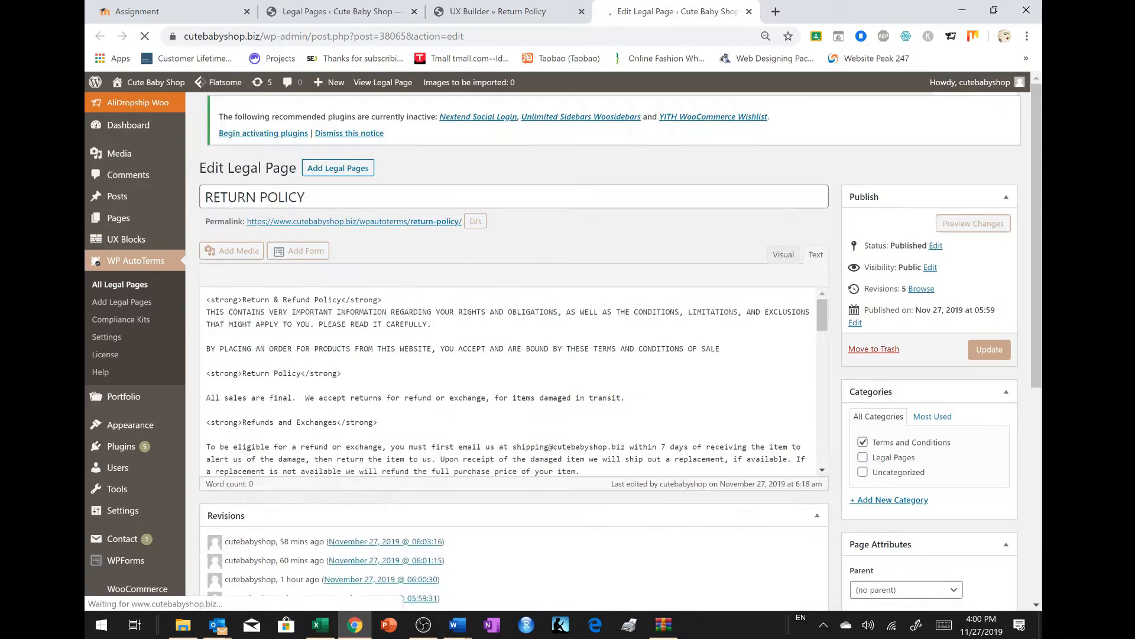
scroll(515, 355, down, 2)
scroll(515, 355, down, 10)
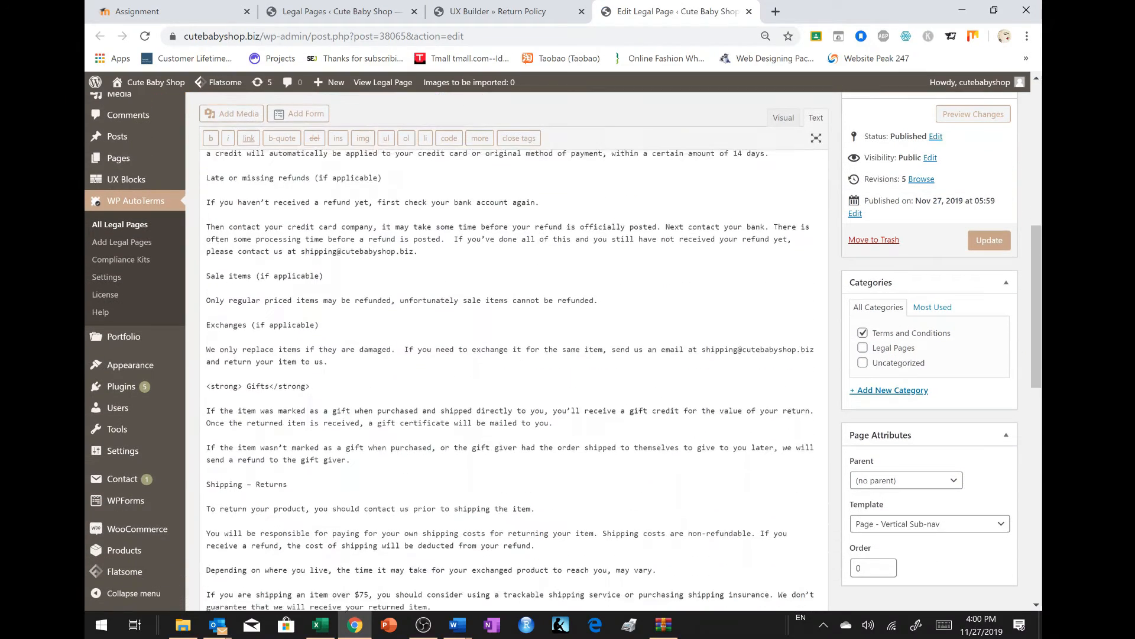
scroll(515, 355, up, 15)
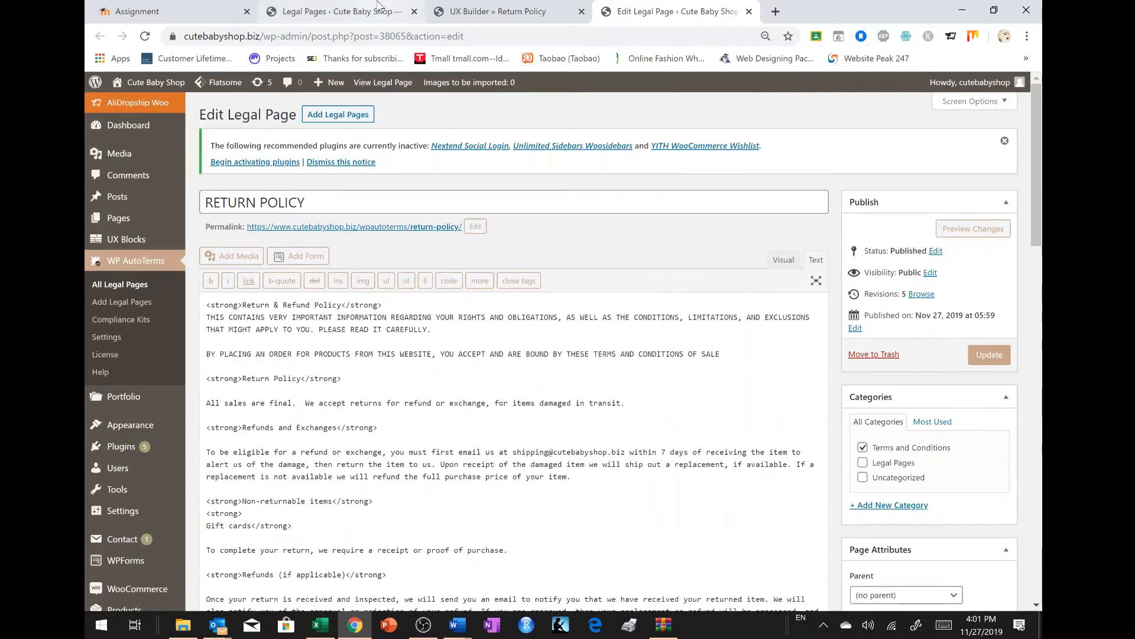
click(352, 12)
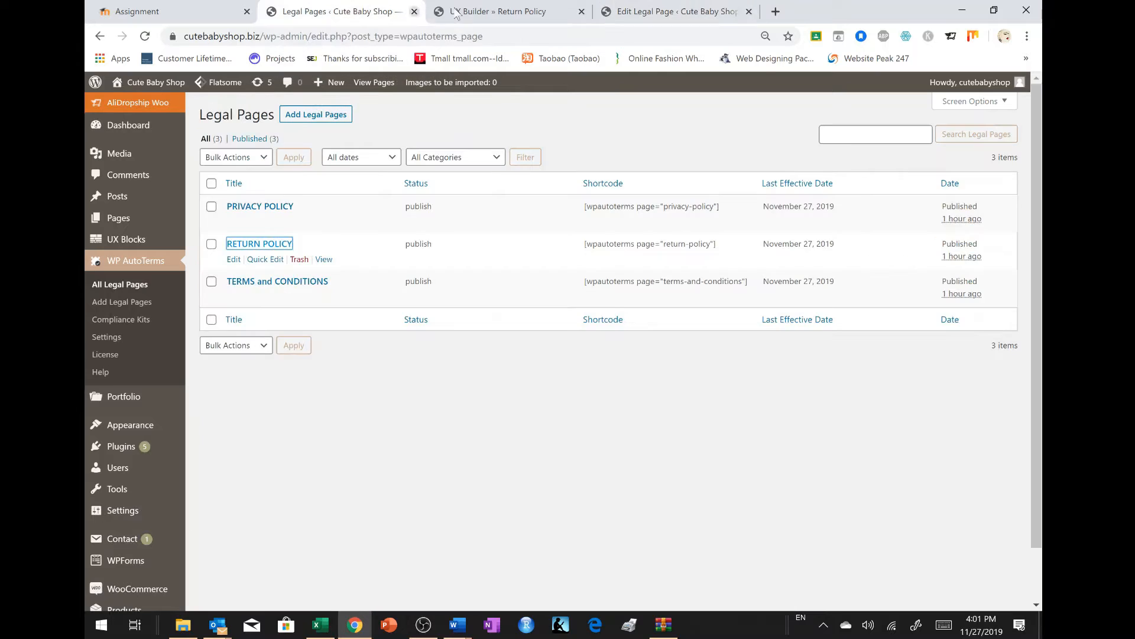
click(748, 11)
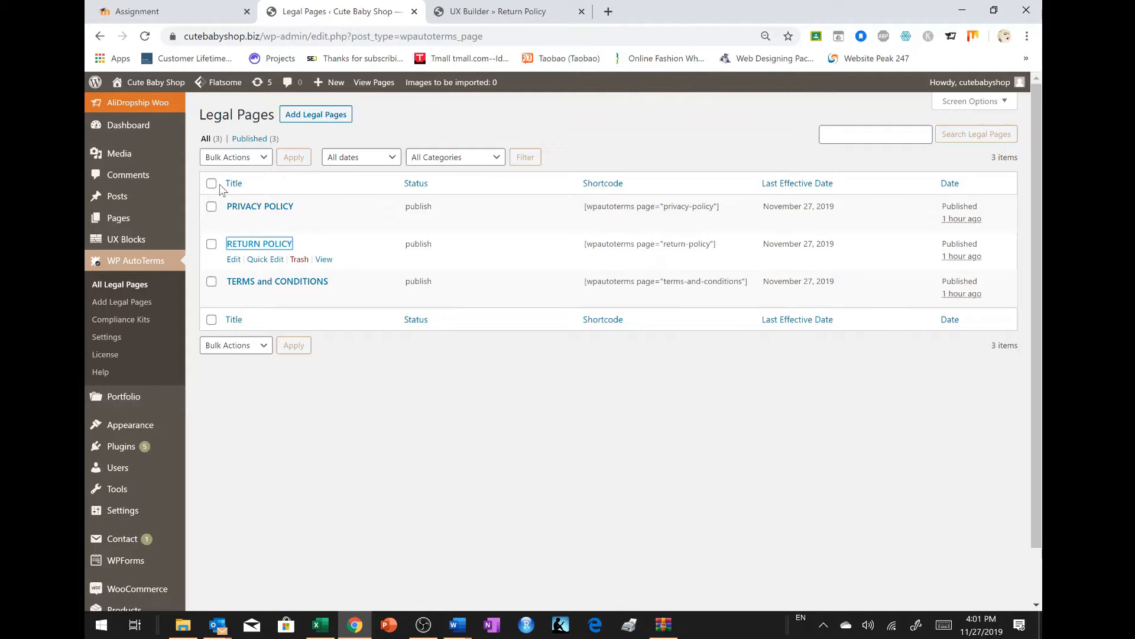
- Move the PRIVACY POLICY, RETURN POLICY and TERMS and CONDITIONS legal pages to the trash in one bulk action
click(211, 206)
click(211, 244)
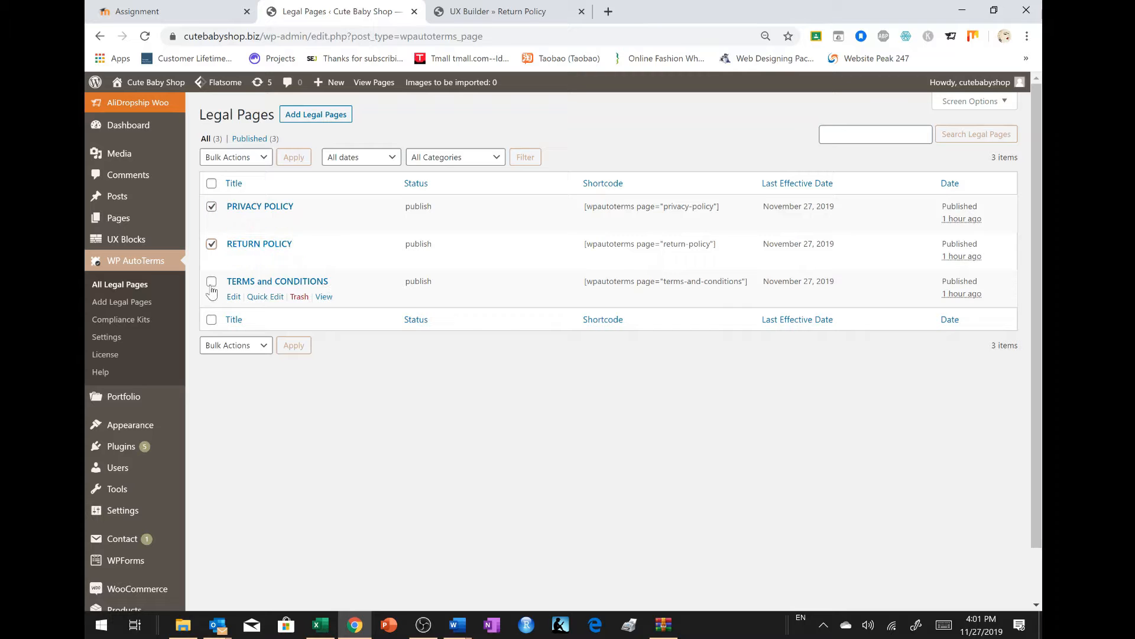
click(211, 282)
click(263, 157)
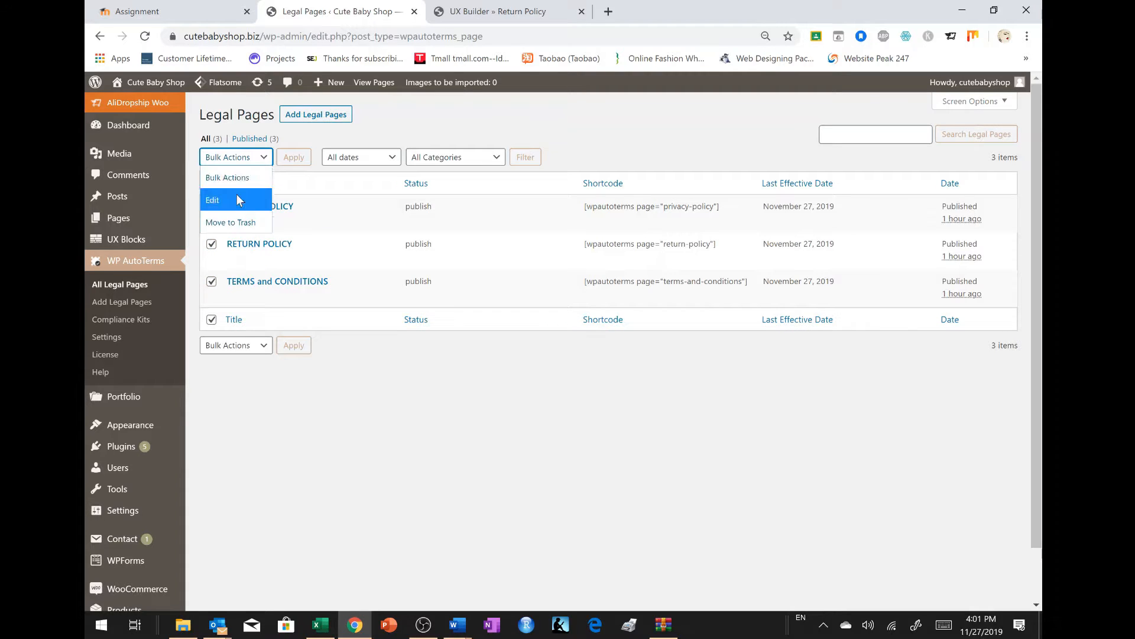
click(230, 222)
click(296, 159)
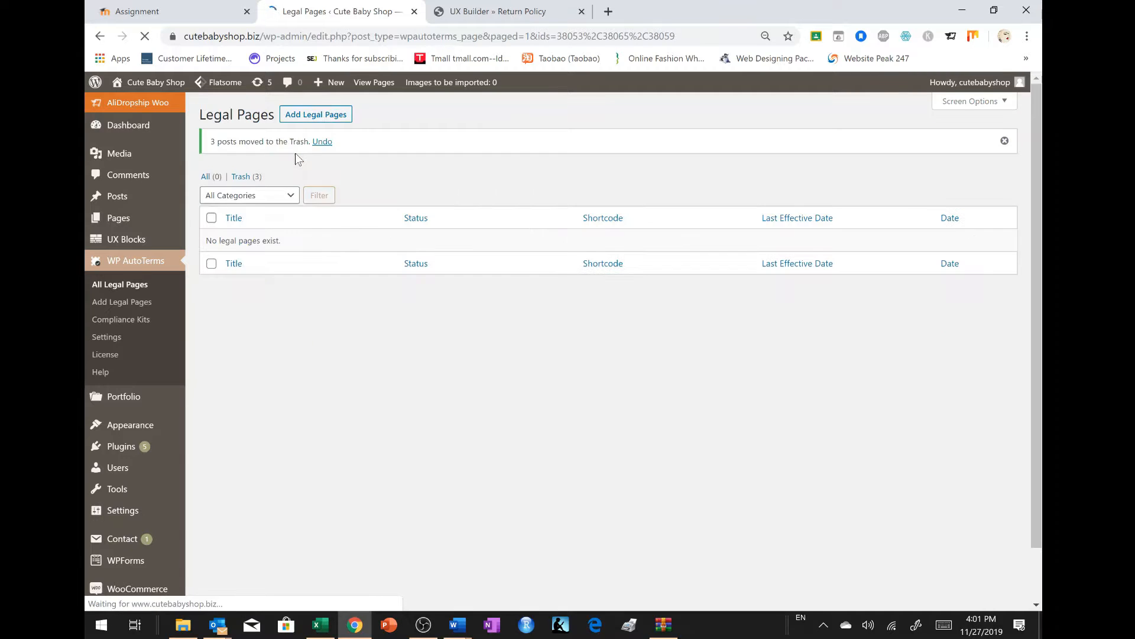
- Start adding a new legal page based on the simple Terms and Conditions template
click(121, 288)
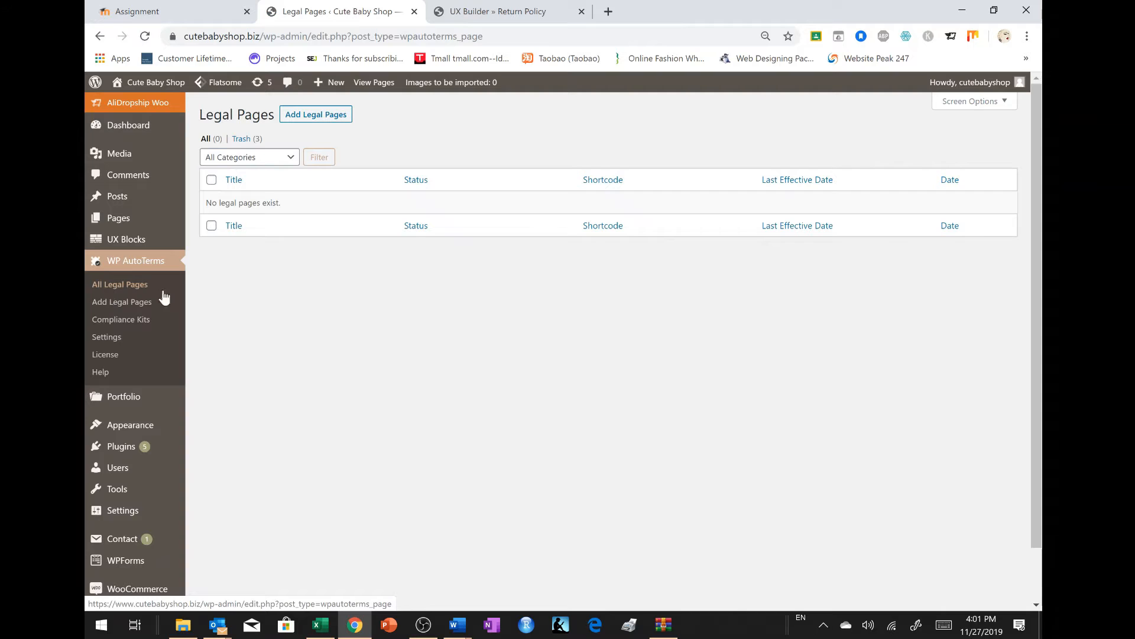
click(124, 303)
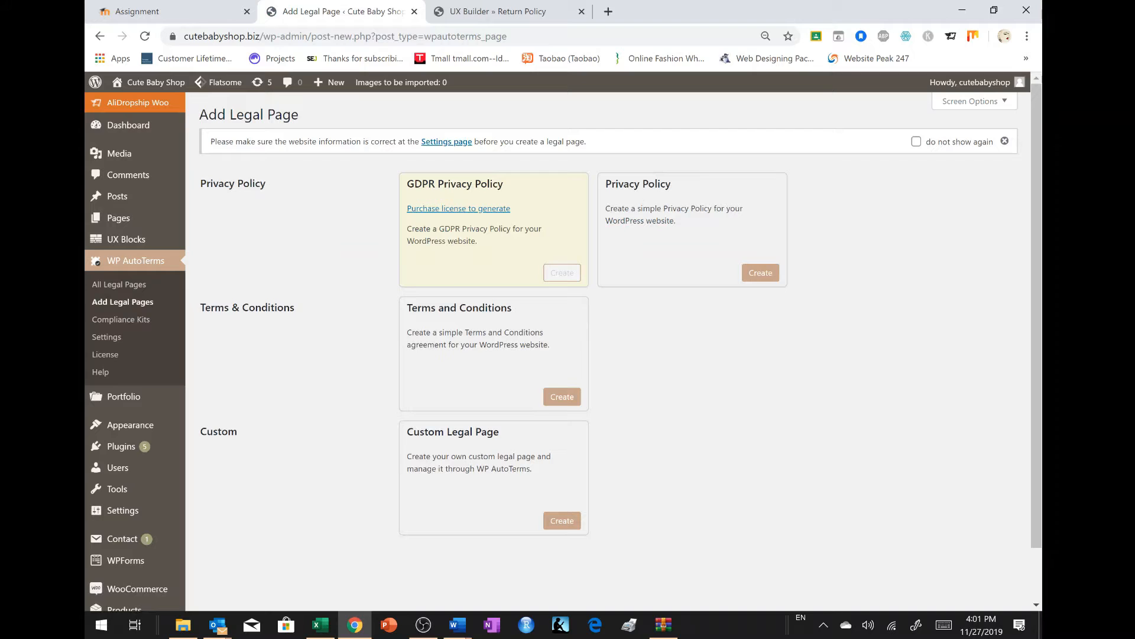
click(556, 397)
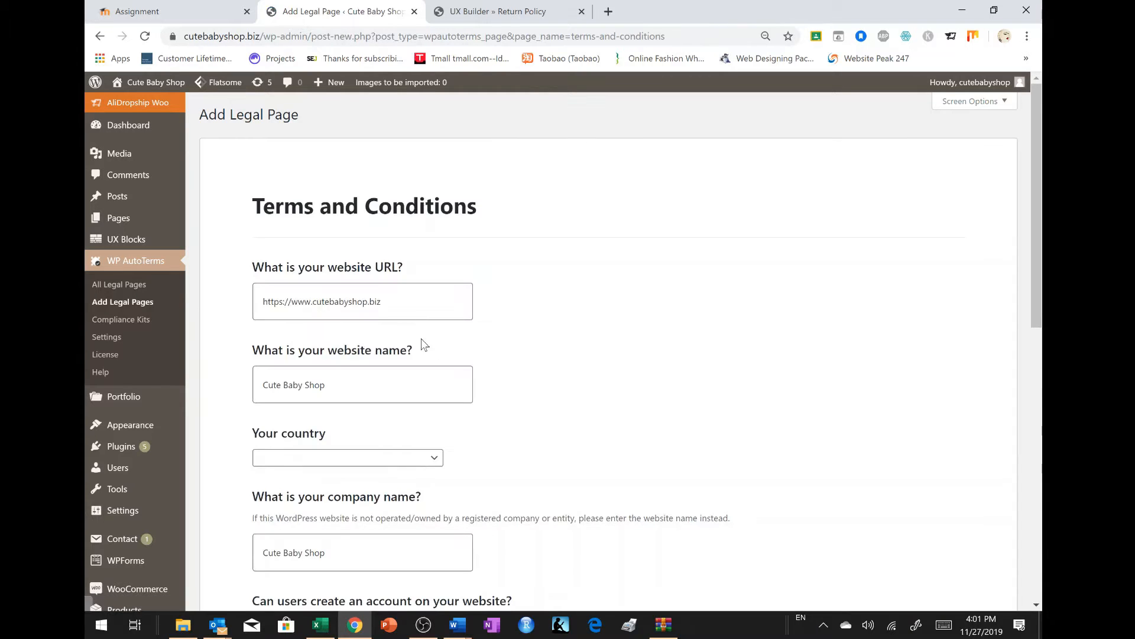
- Set the country in the Terms and Conditions questionnaire to Japan
scroll(426, 286, down, 3)
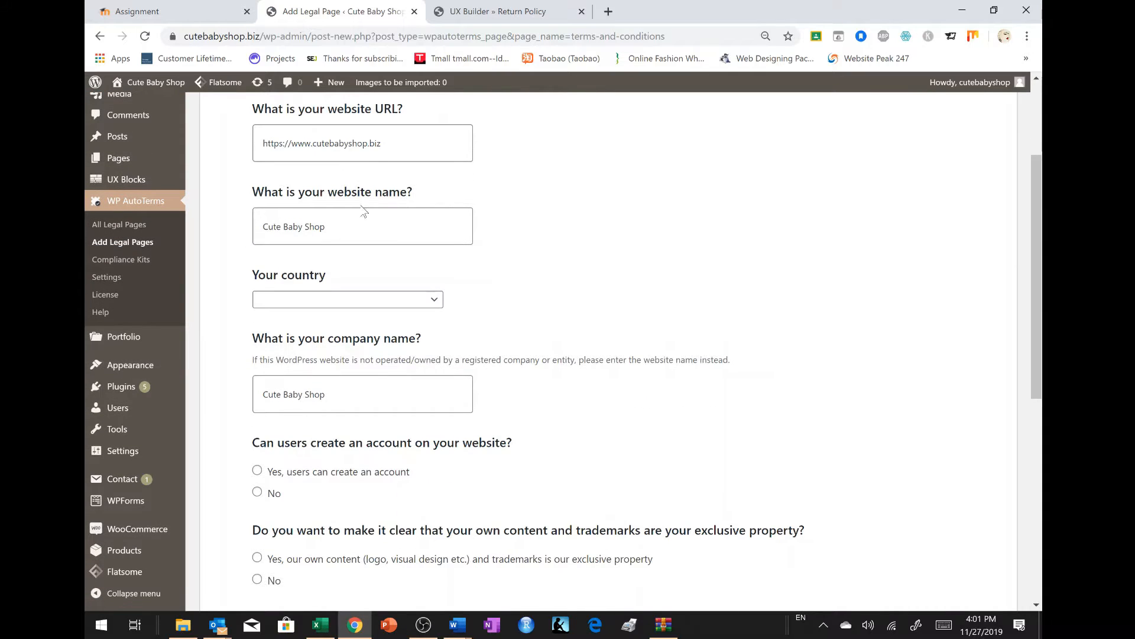
click(334, 304)
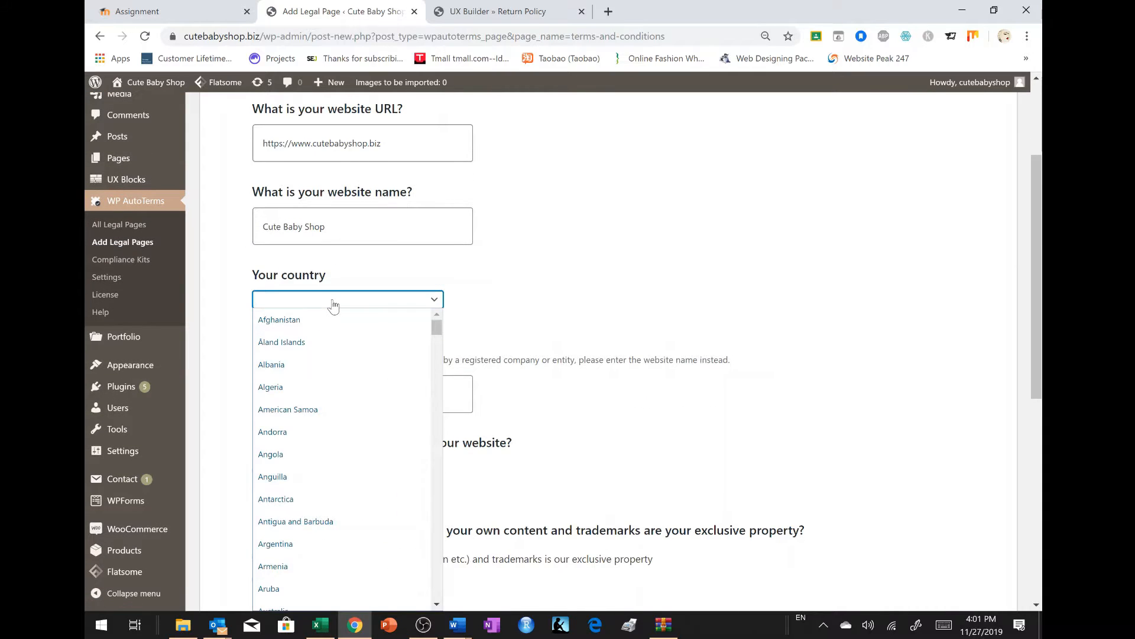
key(j)
key(Return)
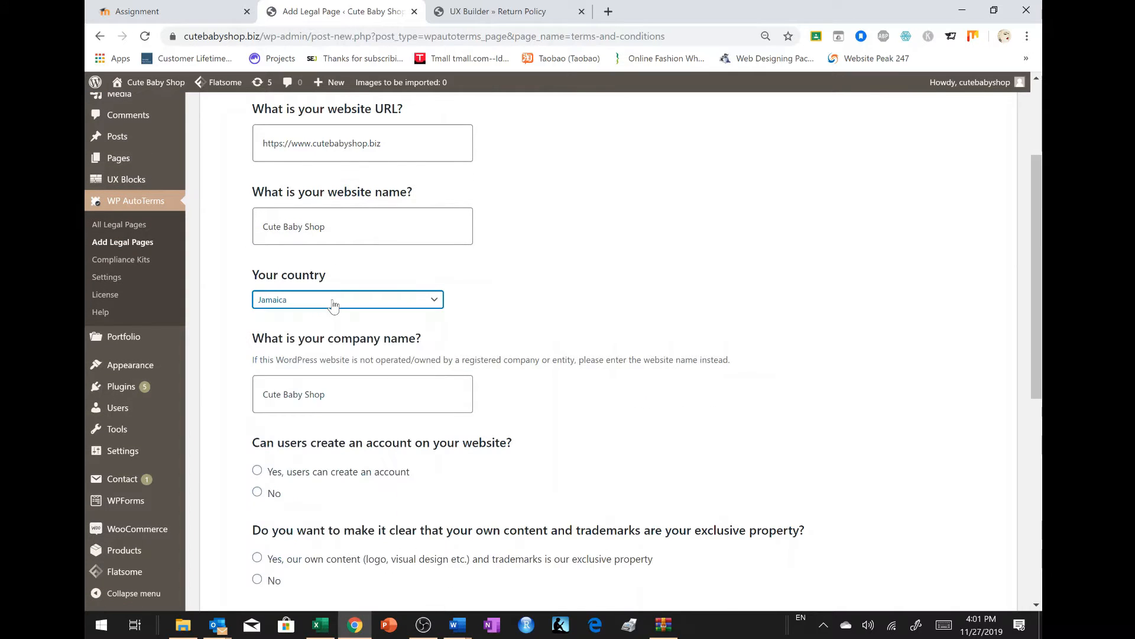
click(368, 300)
key(Down)
key(Down)
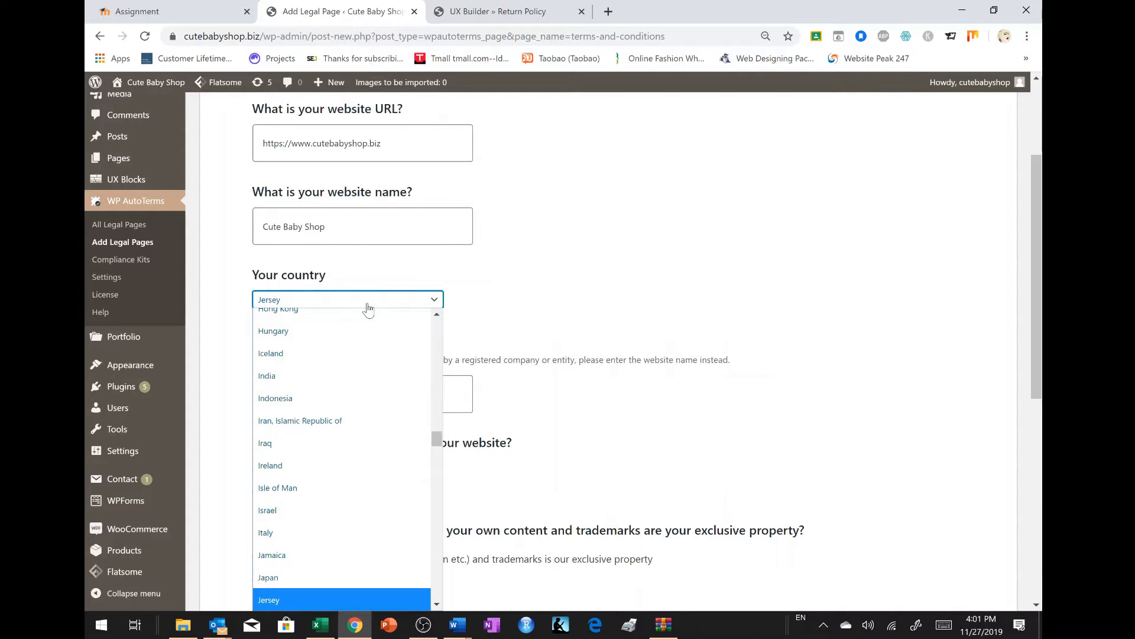
key(Up)
key(Return)
- Answer yes to users creating an account and to own content and trademarks being exclusive property
scroll(351, 309, down, 3)
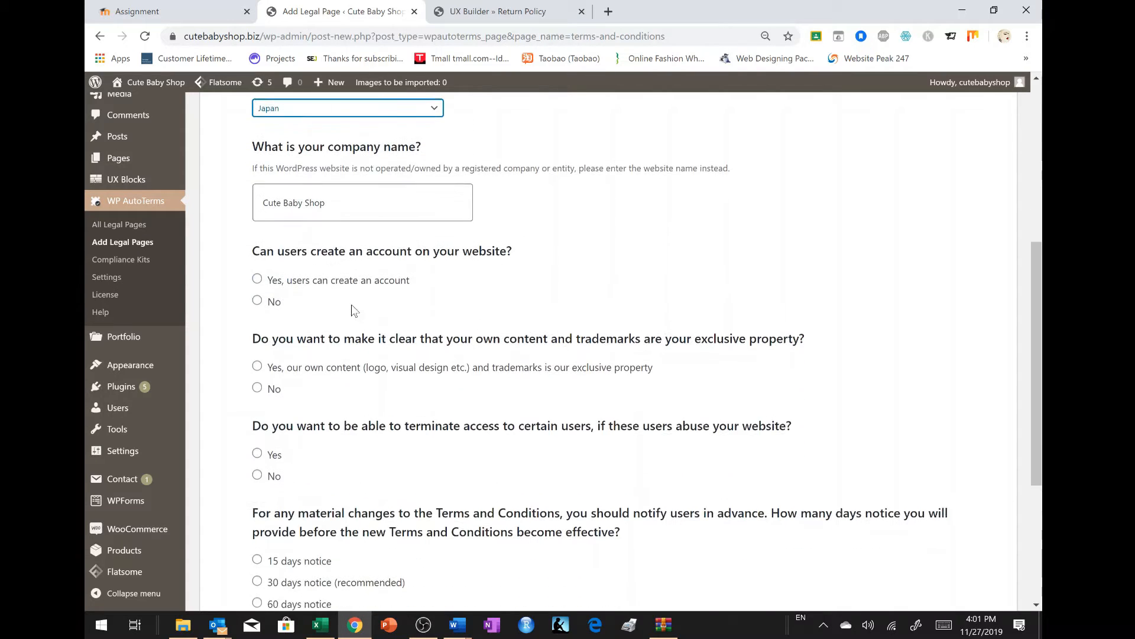
scroll(299, 283, down, 2)
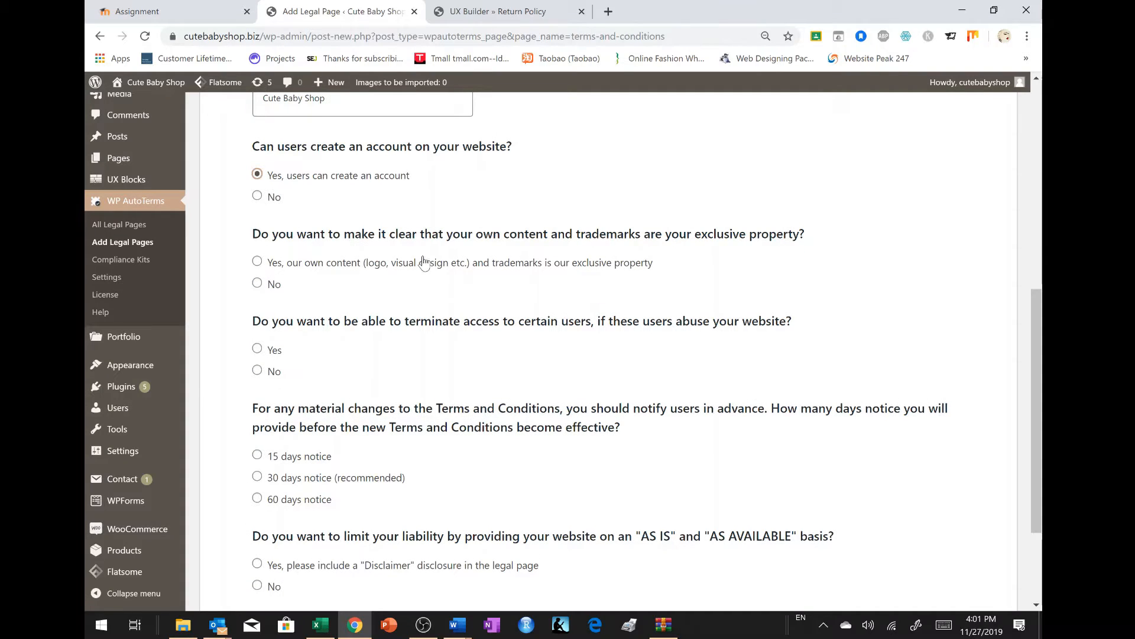
click(273, 271)
scroll(328, 293, down, 3)
scroll(330, 293, down, 1)
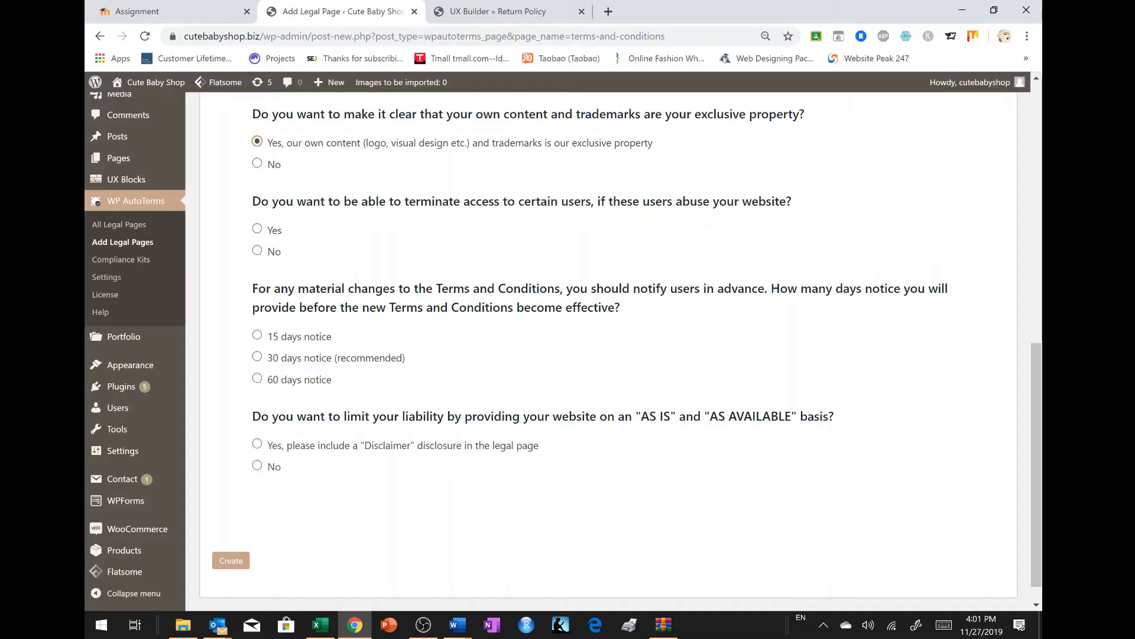
- Allow terminating abusive users' access, choose 15 days notice, include the Disclaimer disclosure, and create the Terms and Conditions page
click(273, 233)
click(284, 341)
scroll(379, 323, down, 1)
click(308, 425)
click(232, 533)
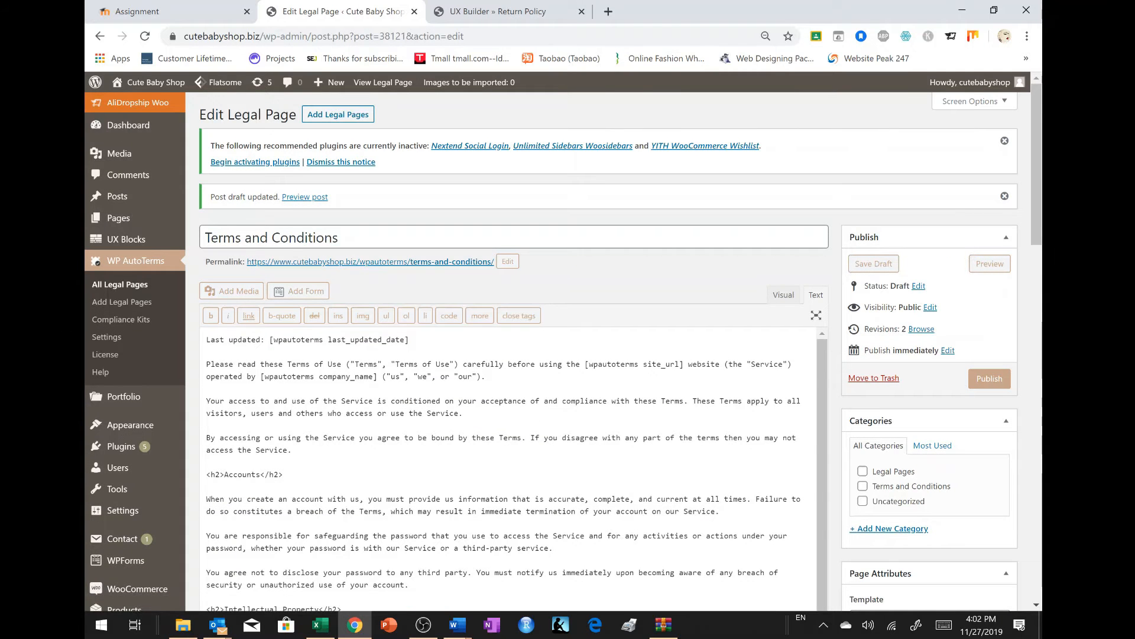
- Open the shop's website in a new tab and start inserting a link on "contact us" in the last sentence of the terms
scroll(508, 384, down, 10)
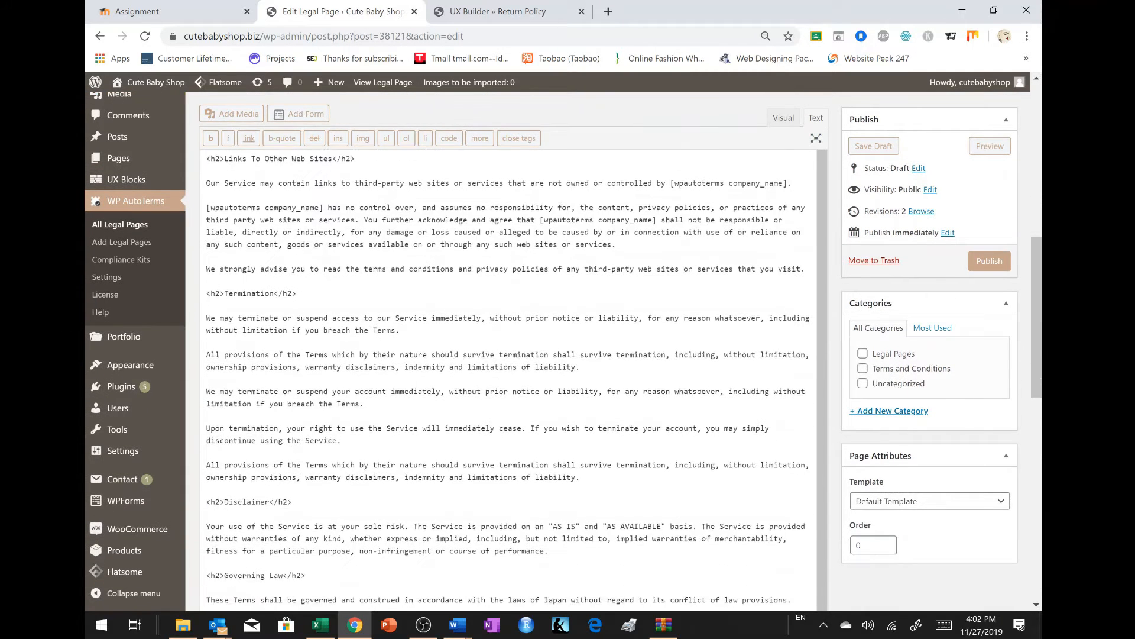
scroll(508, 385, down, 10)
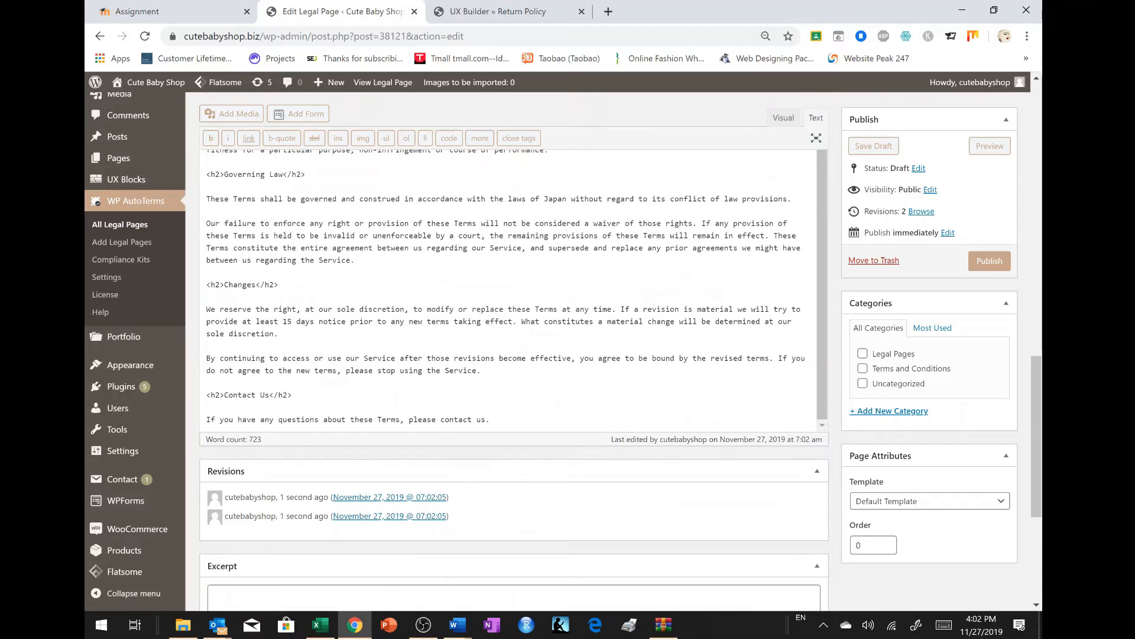
drag(471, 419, 445, 419)
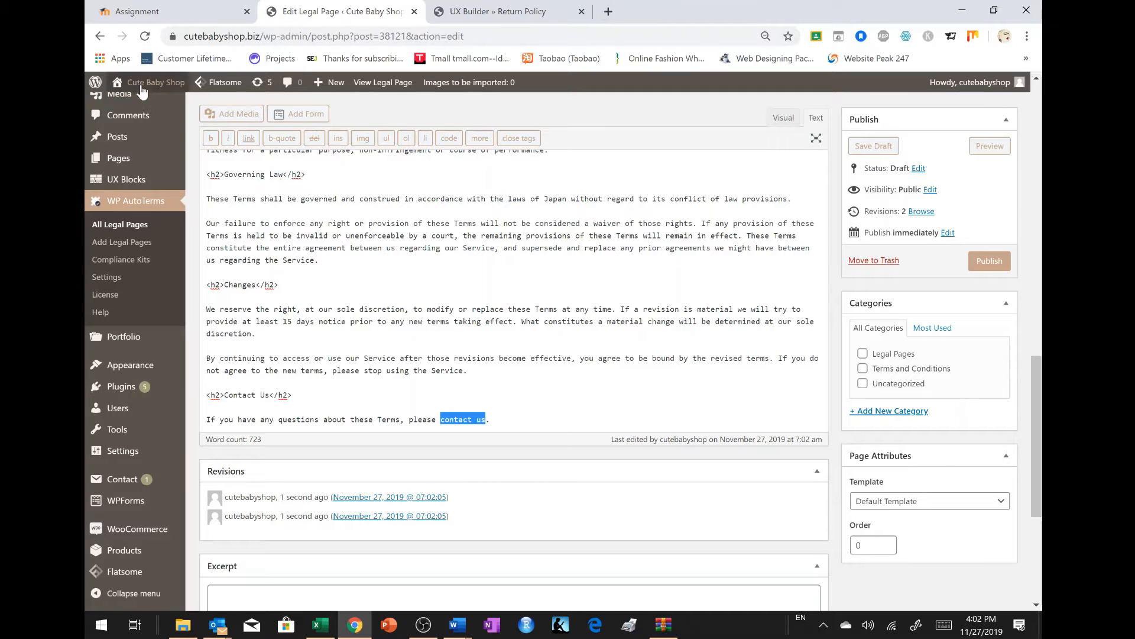
mouse_move(145, 86)
right_click(133, 106)
click(177, 113)
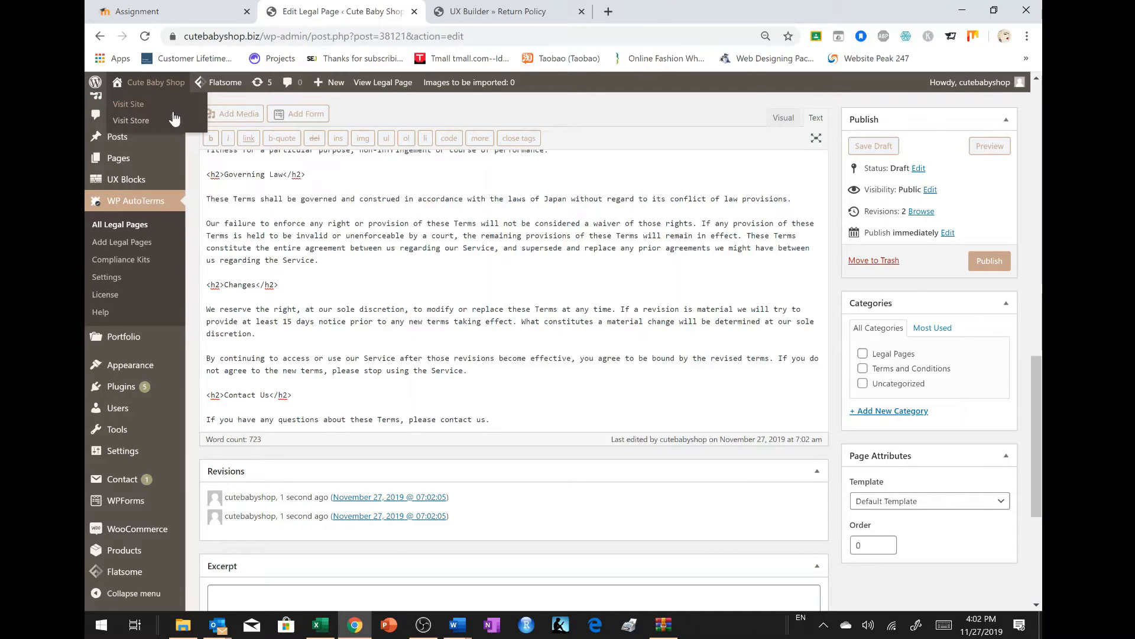
drag(440, 419, 486, 420)
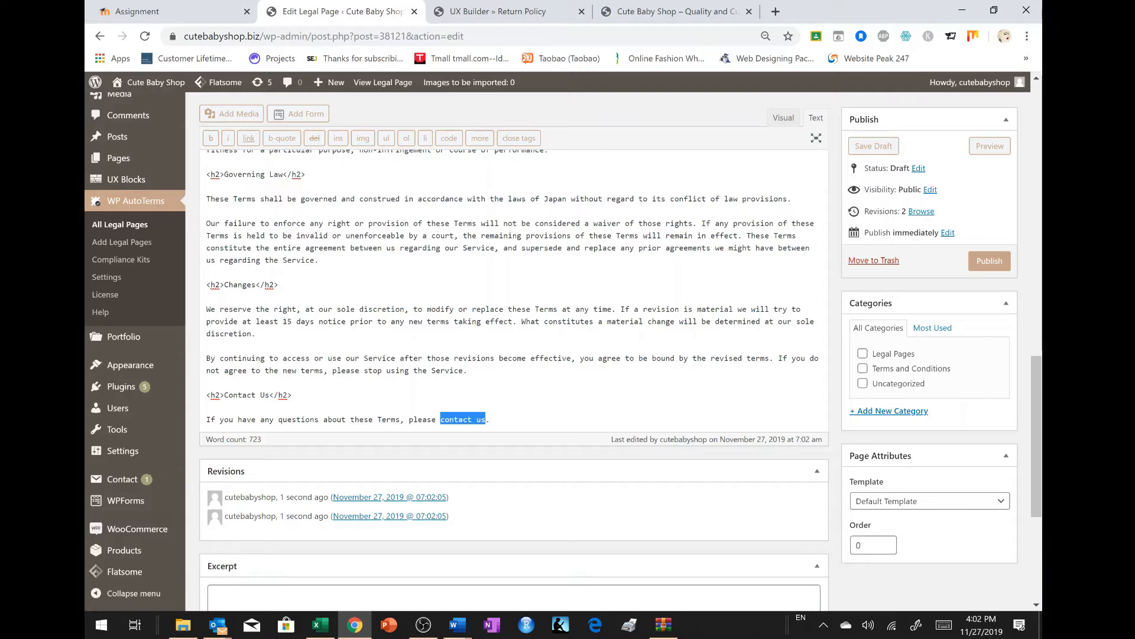
click(248, 139)
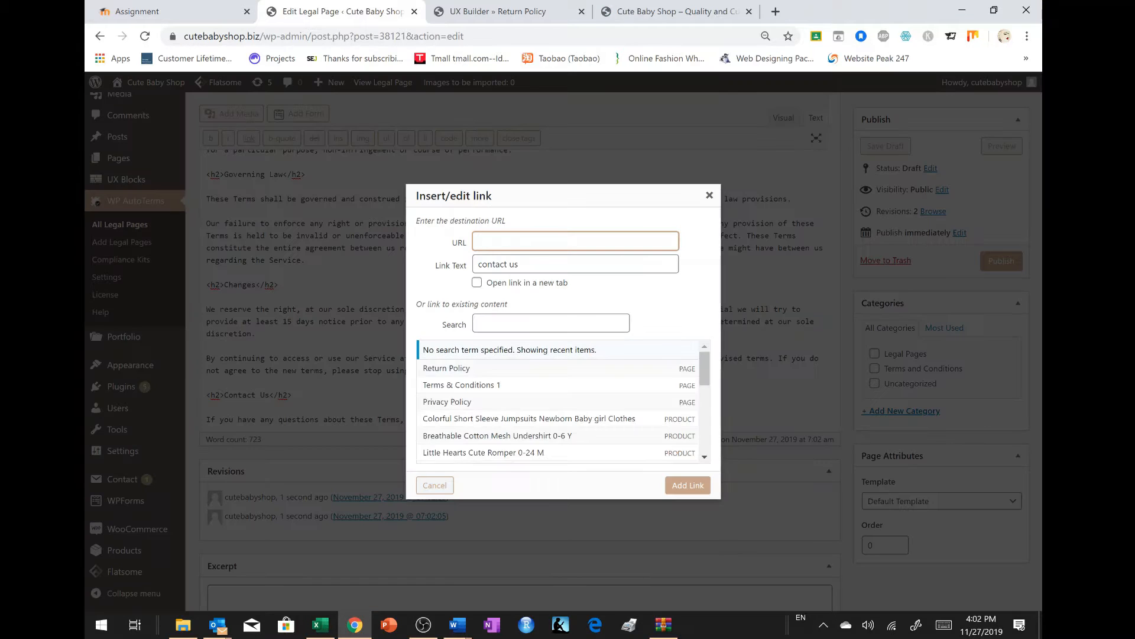
- Copy the shop's Contact Us page address (cutebabyshop.biz/contact-us/) and add it as the link for "contact us" in the terms
click(668, 11)
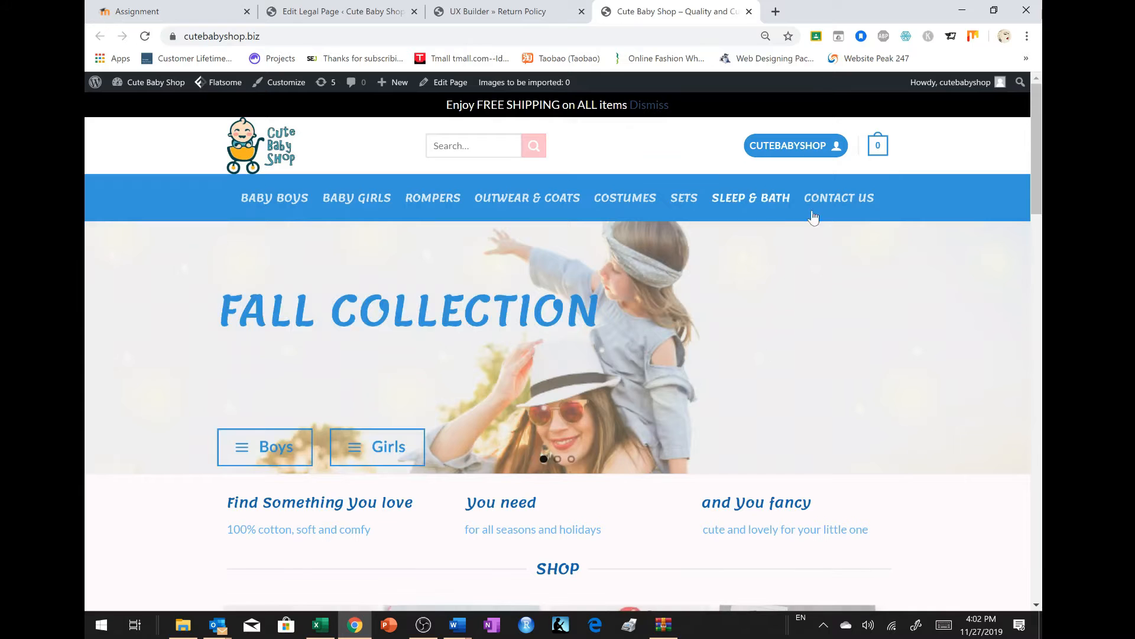
click(826, 201)
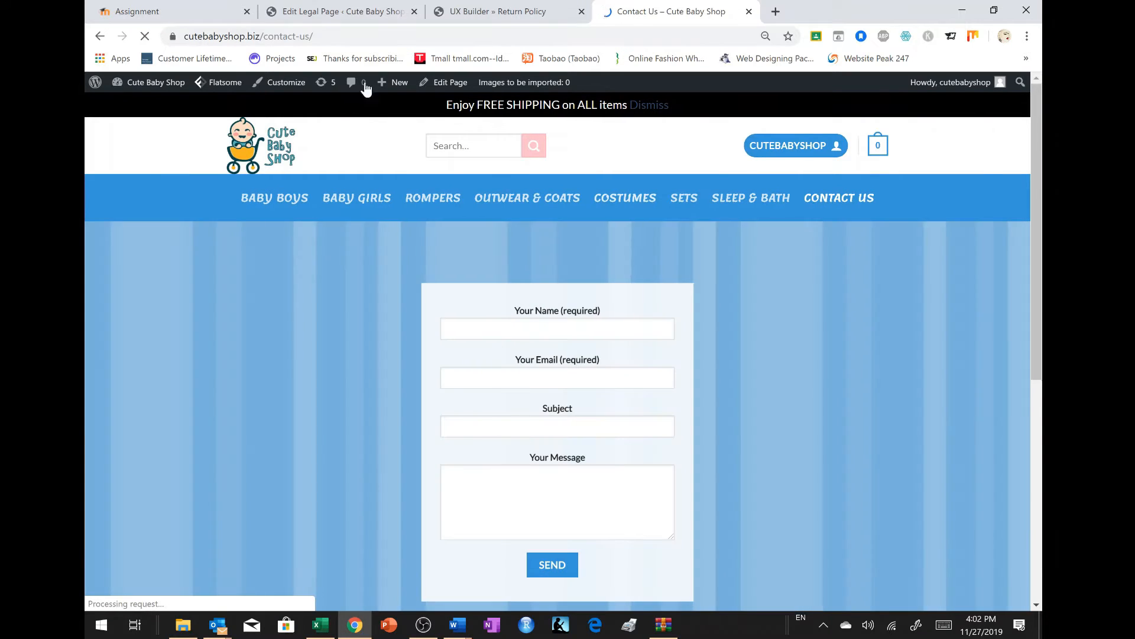
key(ctrl+a)
key(ctrl+c)
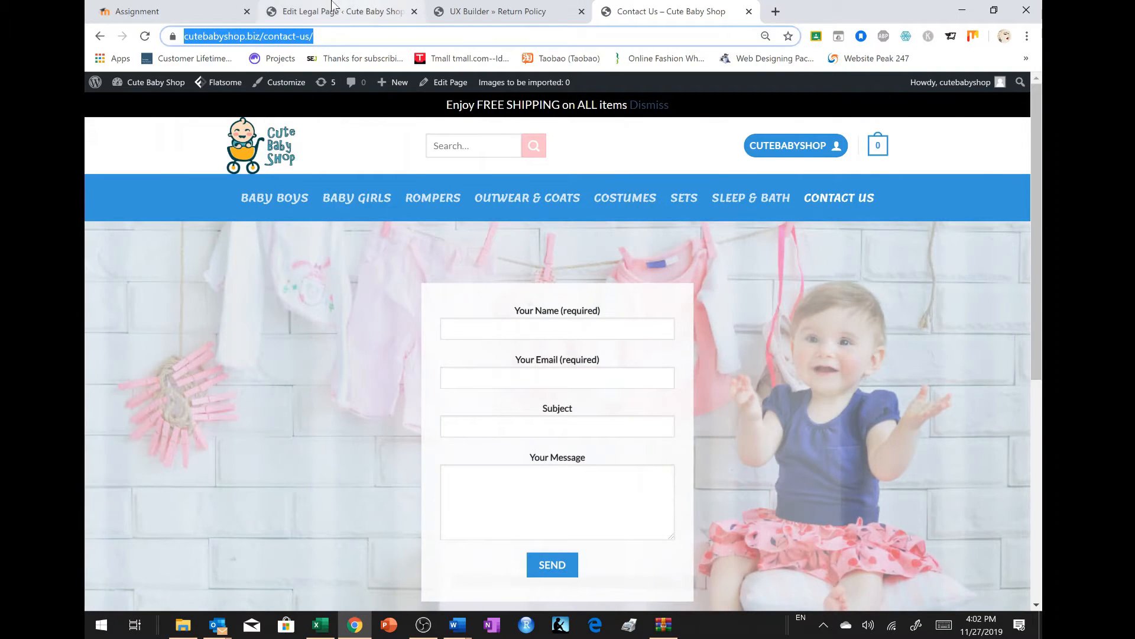
click(512, 8)
click(337, 9)
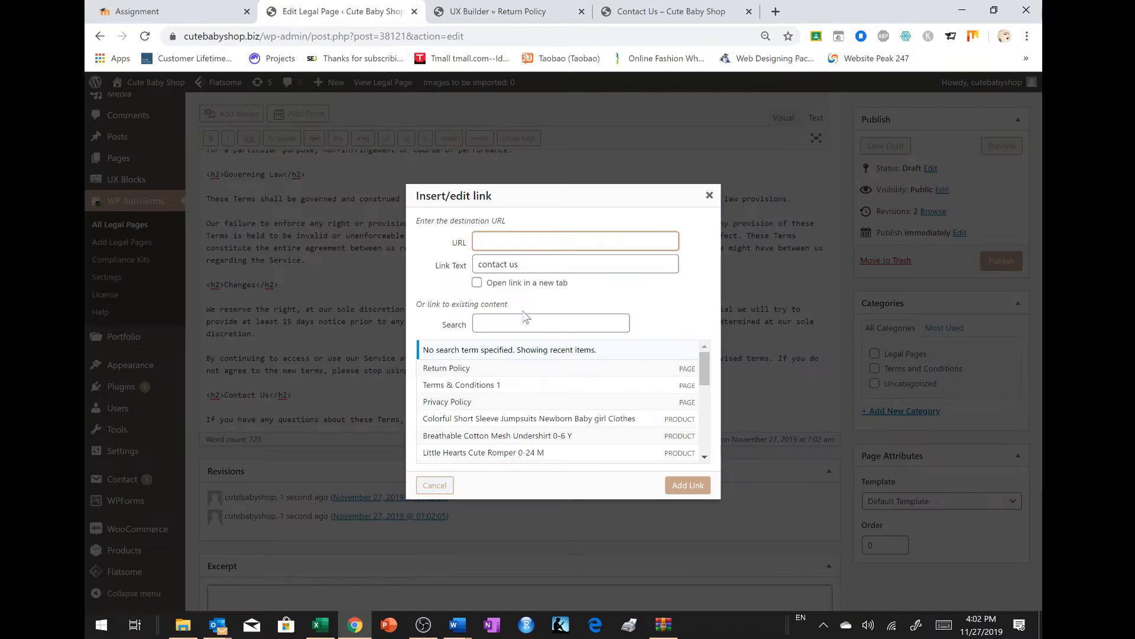
key(ctrl+v)
click(683, 484)
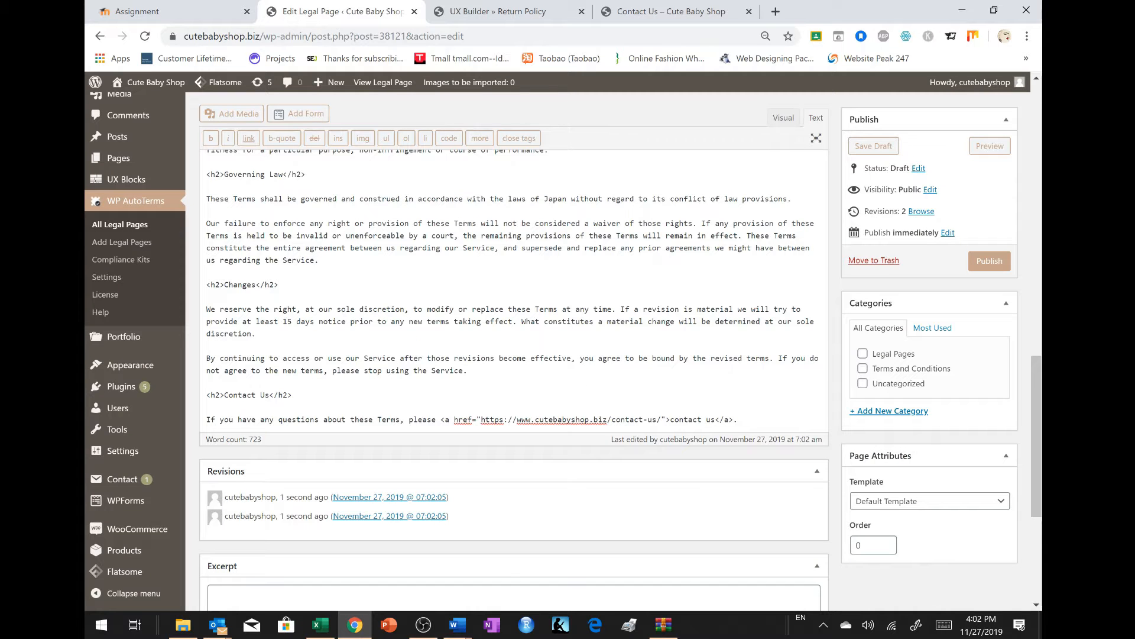
- Publish the Terms and Conditions legal page, assign it to the Terms and Conditions category and update it
click(1002, 264)
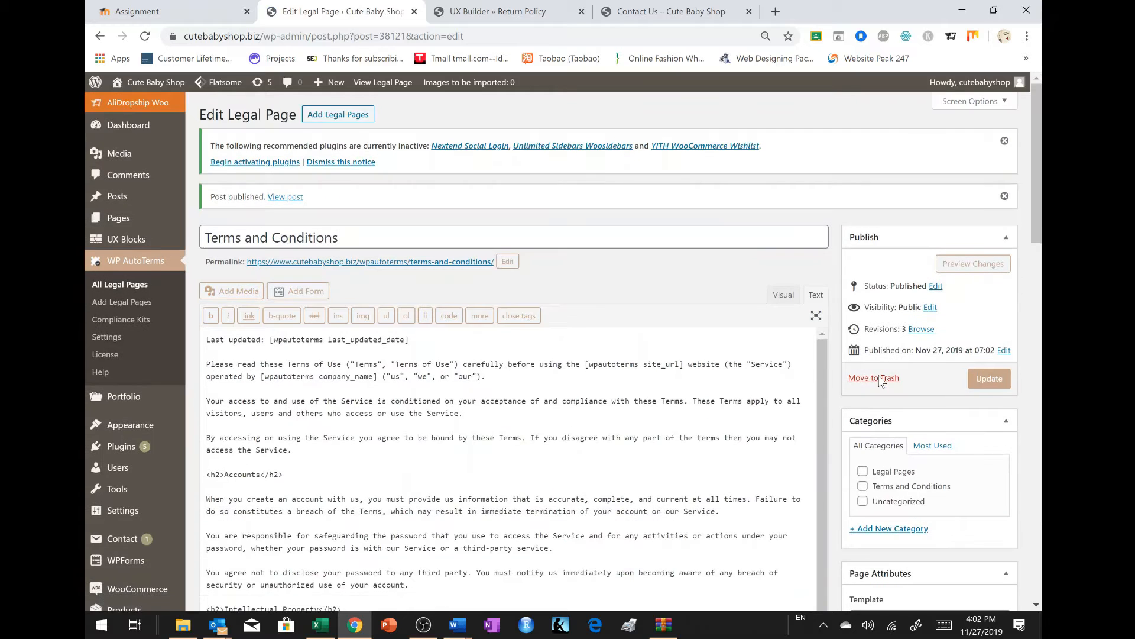
scroll(890, 396, down, 2)
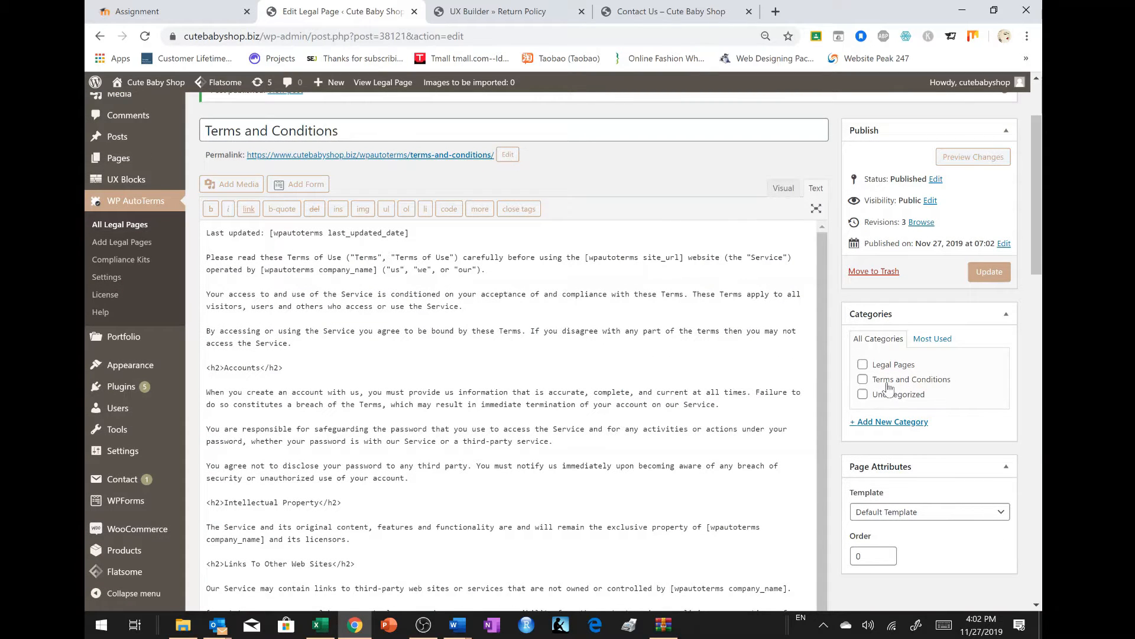
click(863, 380)
click(996, 272)
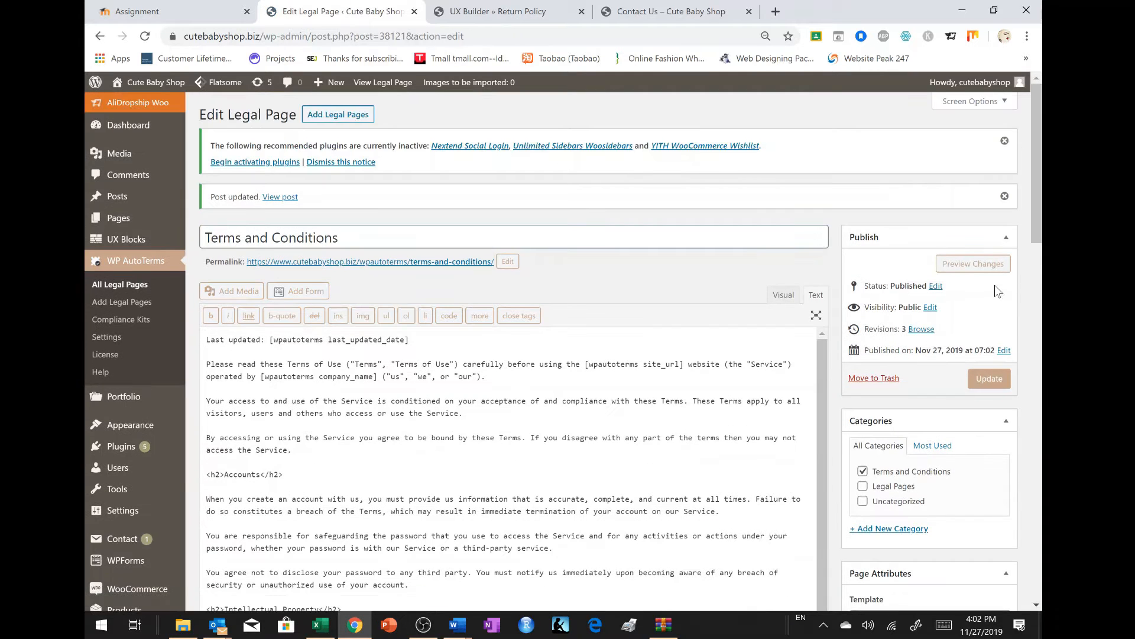
- Preview the Terms and Conditions page and examine its text, contact link, footer and sidebar
click(981, 268)
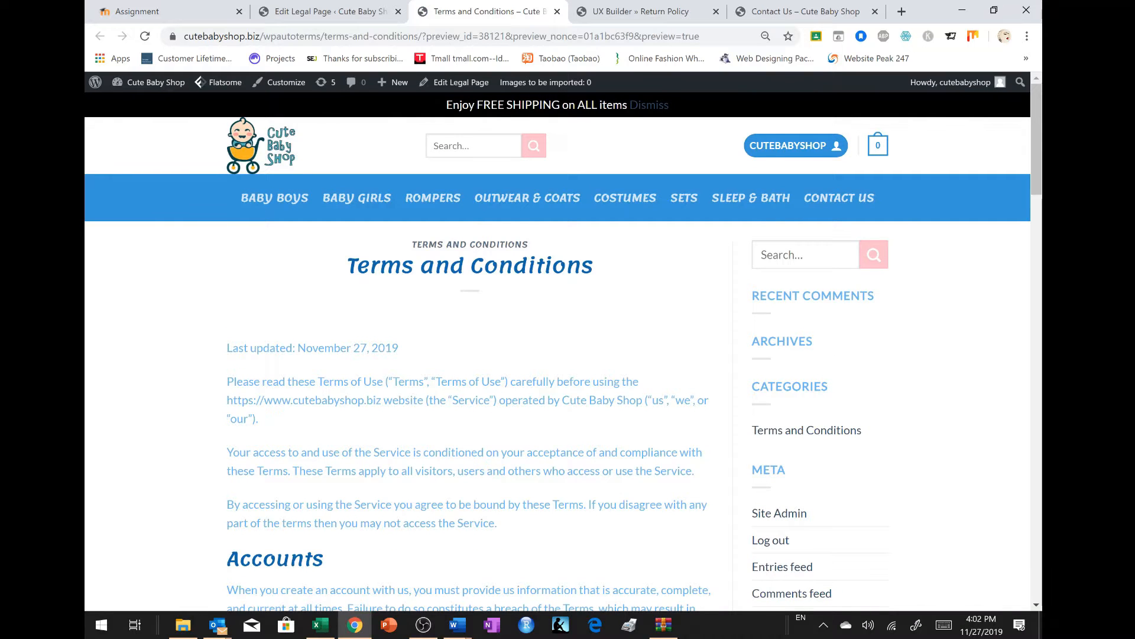
scroll(495, 288, down, 1)
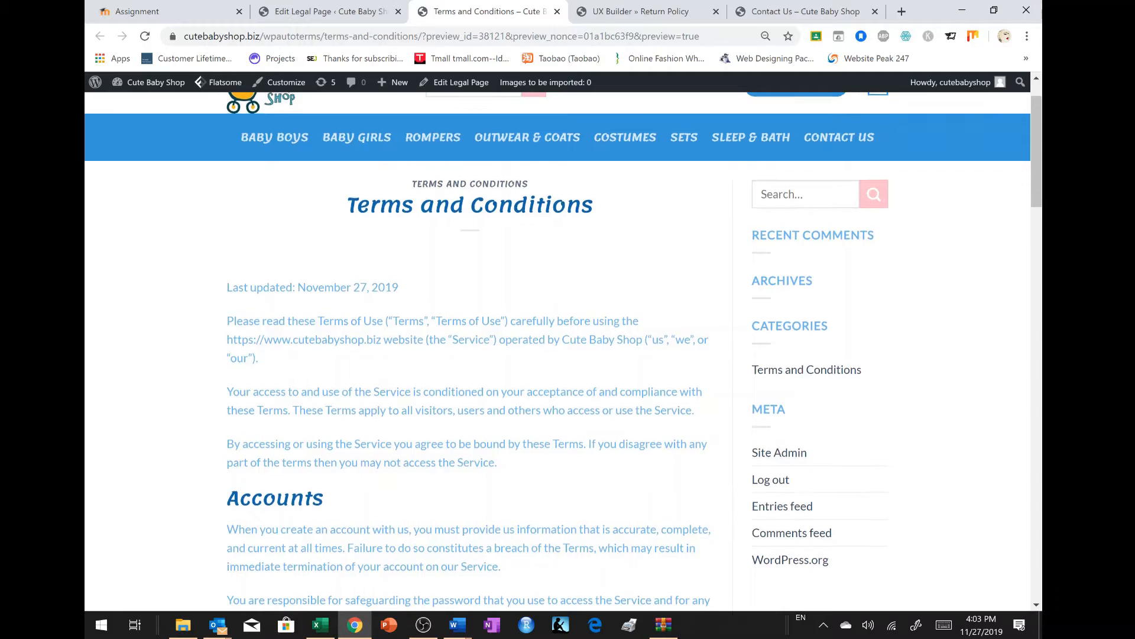
scroll(491, 327, down, 13)
scroll(591, 357, down, 15)
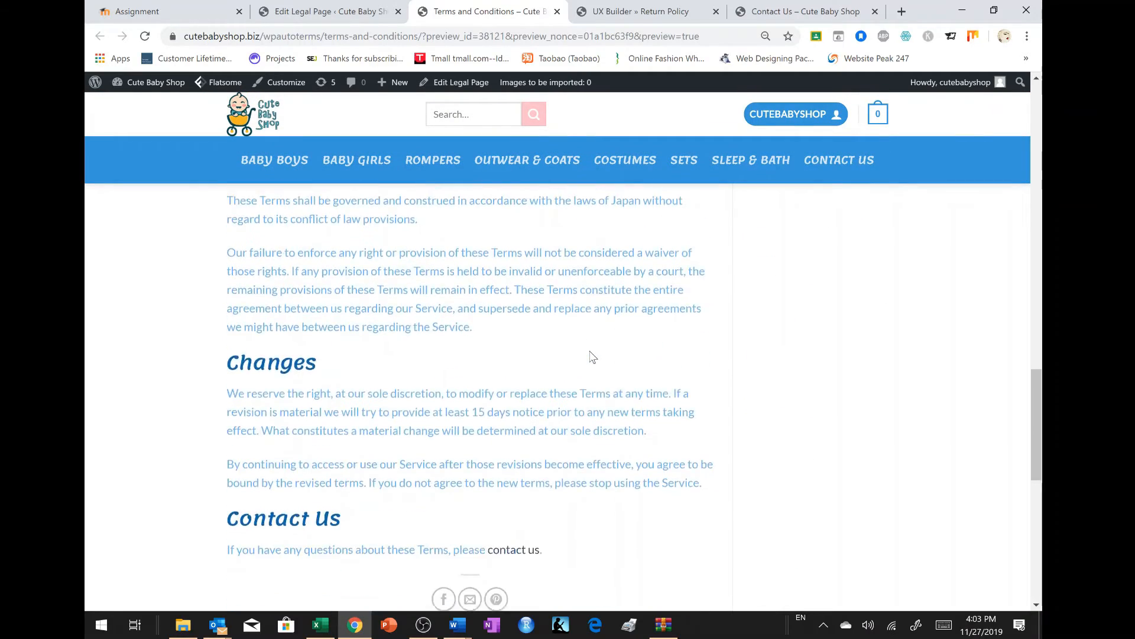
scroll(593, 357, up, 3)
scroll(592, 357, up, 4)
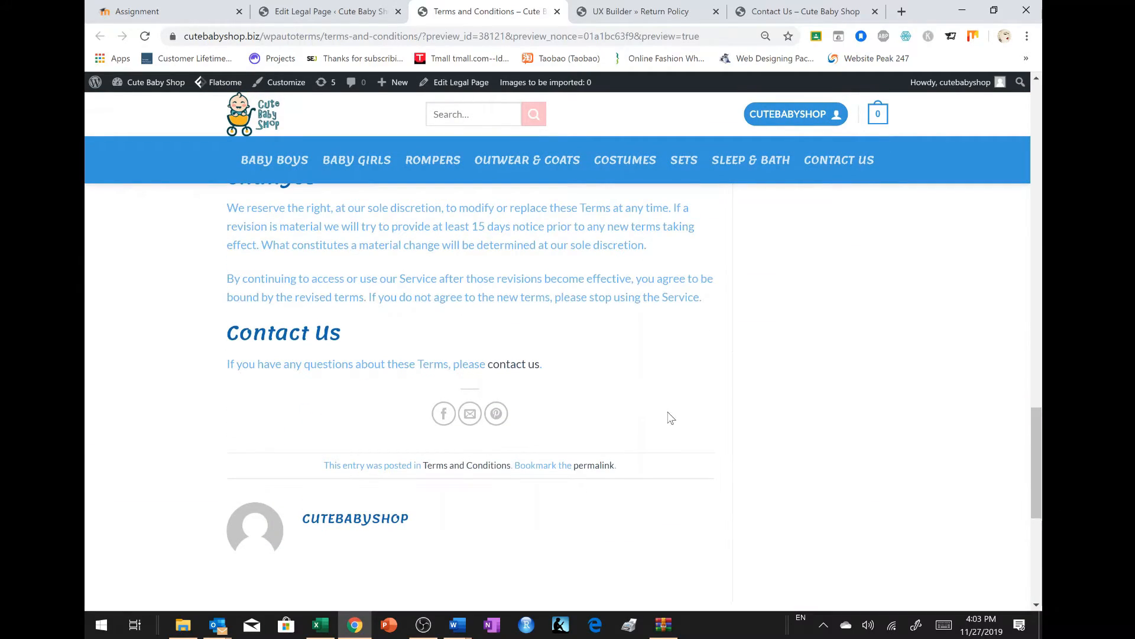
scroll(671, 417, up, 5)
scroll(671, 417, down, 9)
scroll(671, 418, up, 5)
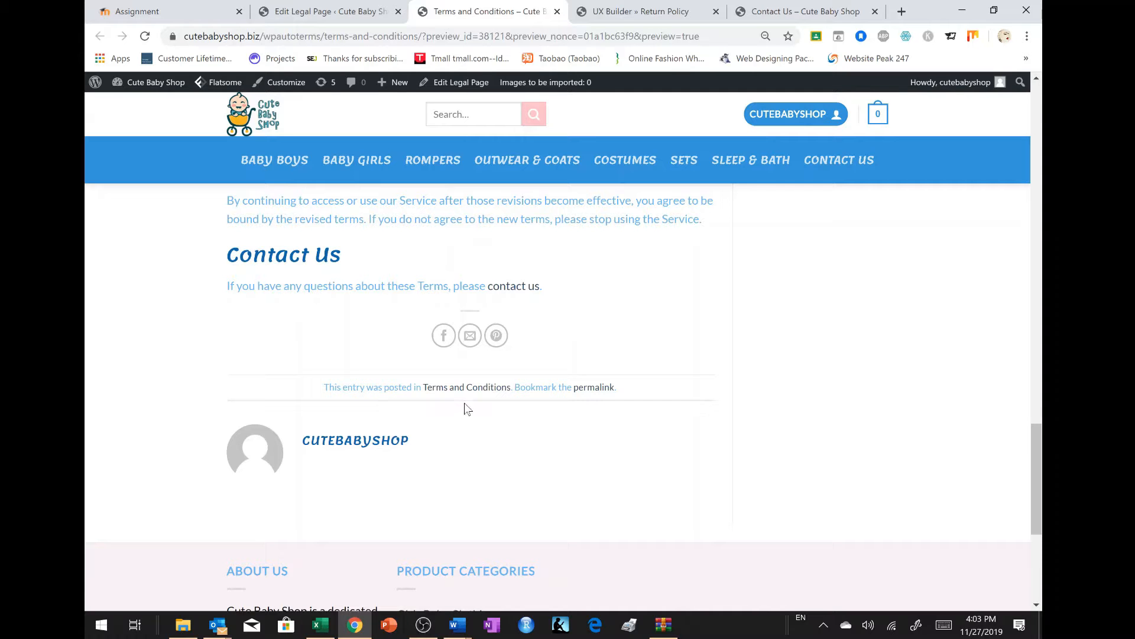
scroll(836, 407, up, 20)
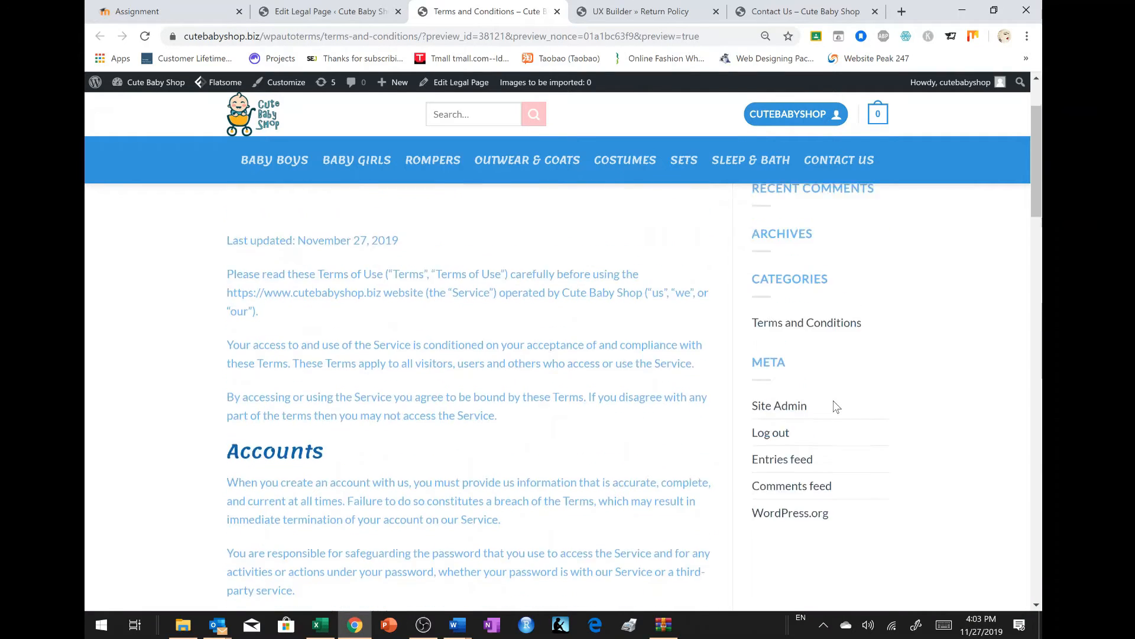
scroll(836, 407, up, 2)
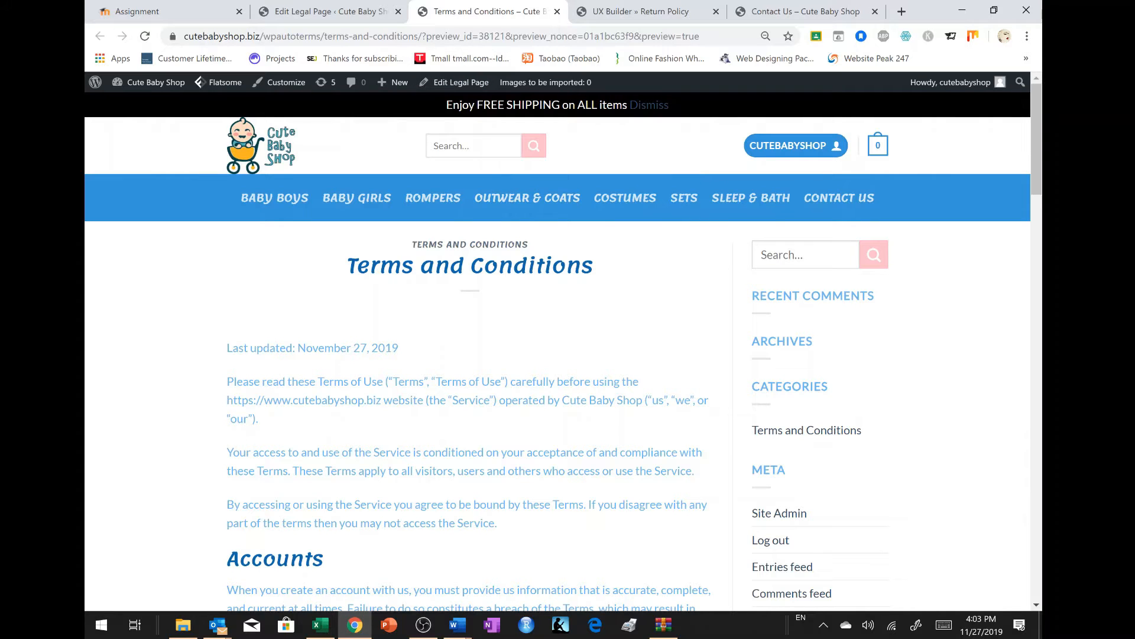
- From the dashboard, open the list of all legal pages and change the Terms and Conditions page's template to Portfolio with Quick Edit
click(139, 106)
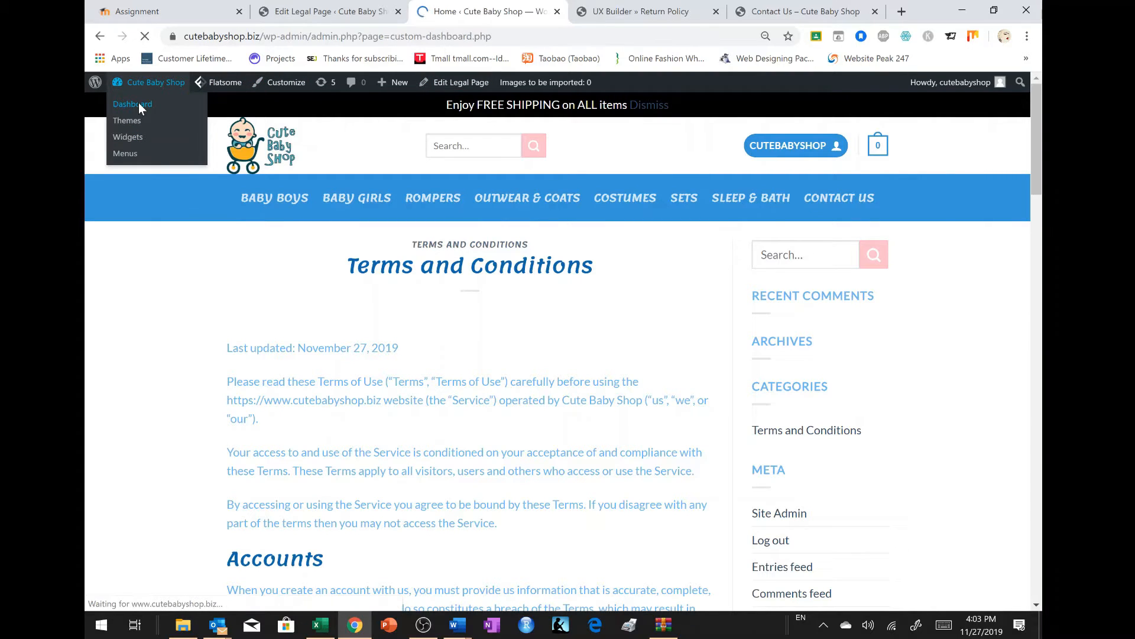
mouse_move(121, 277)
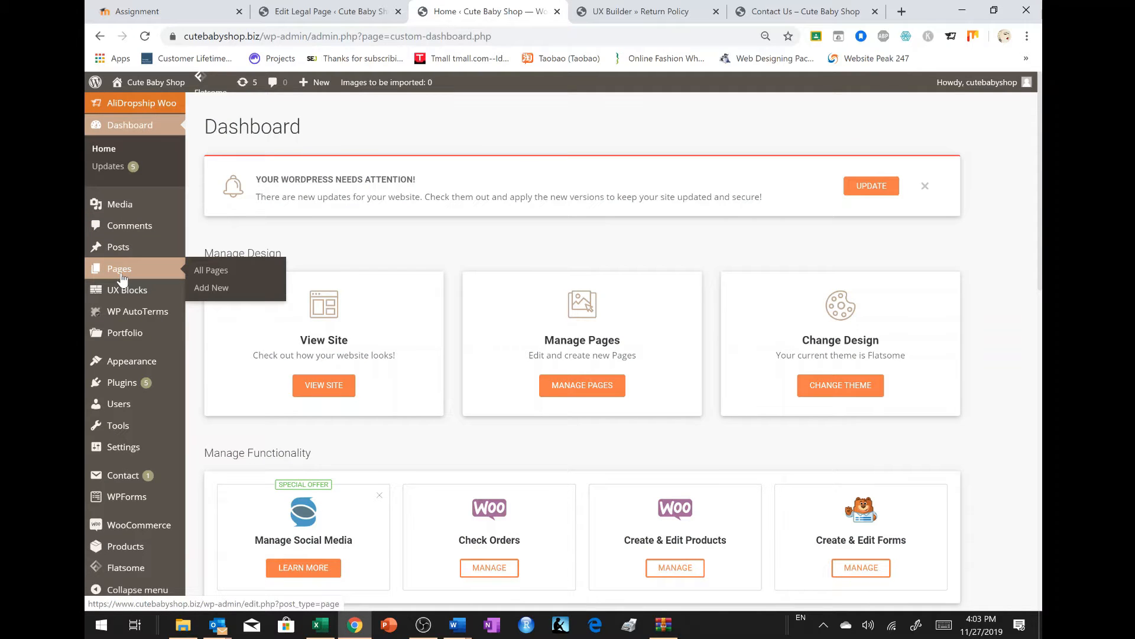
mouse_move(122, 313)
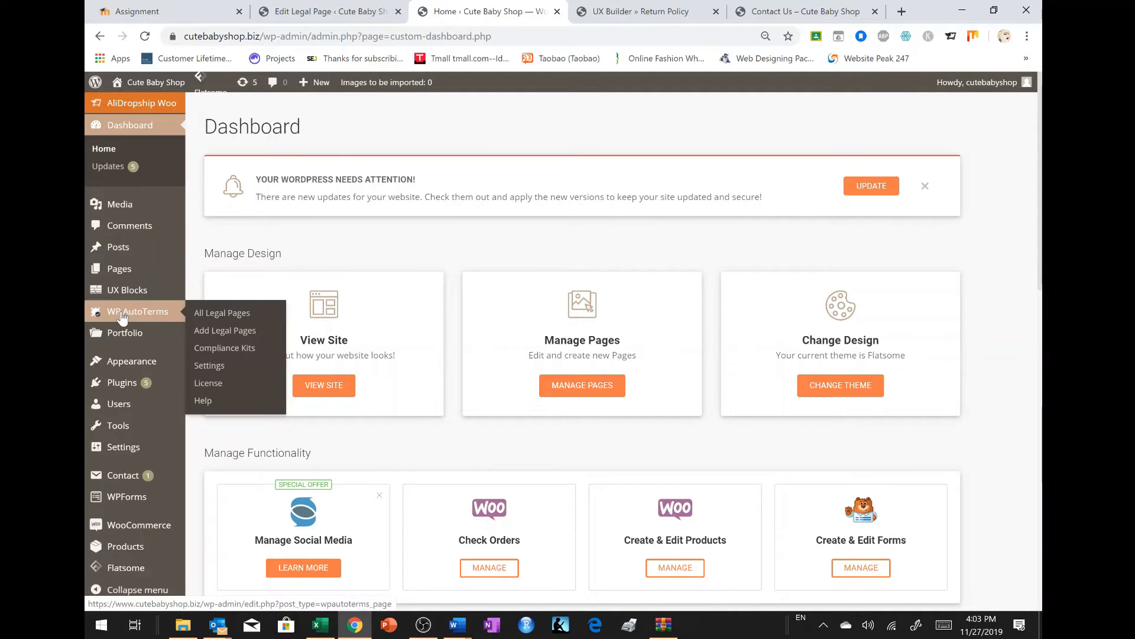
click(218, 315)
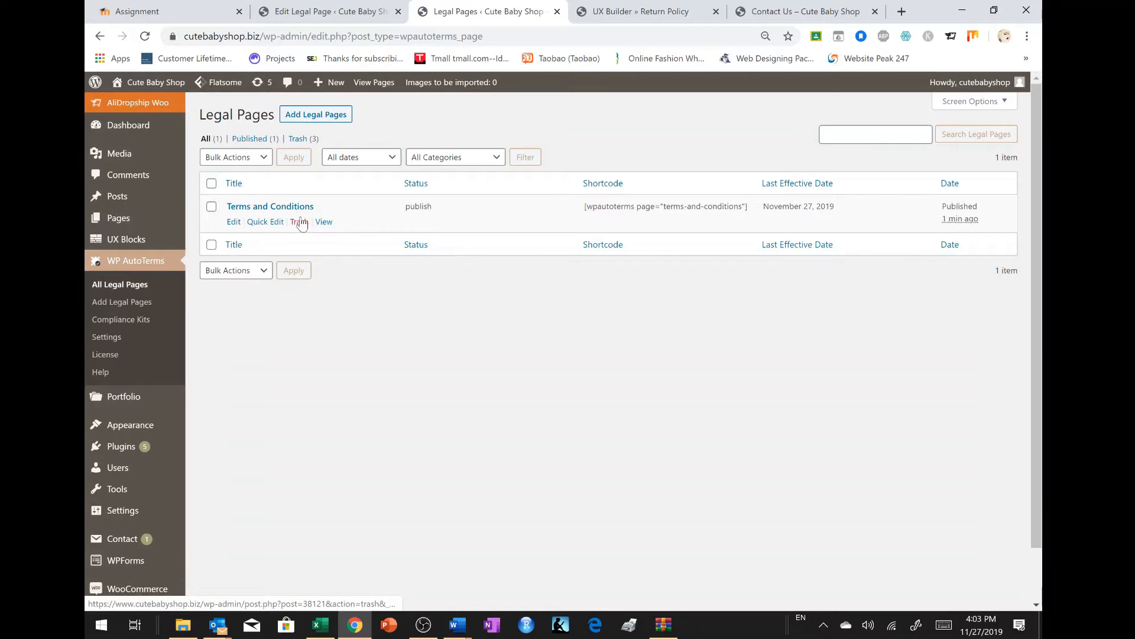
click(265, 225)
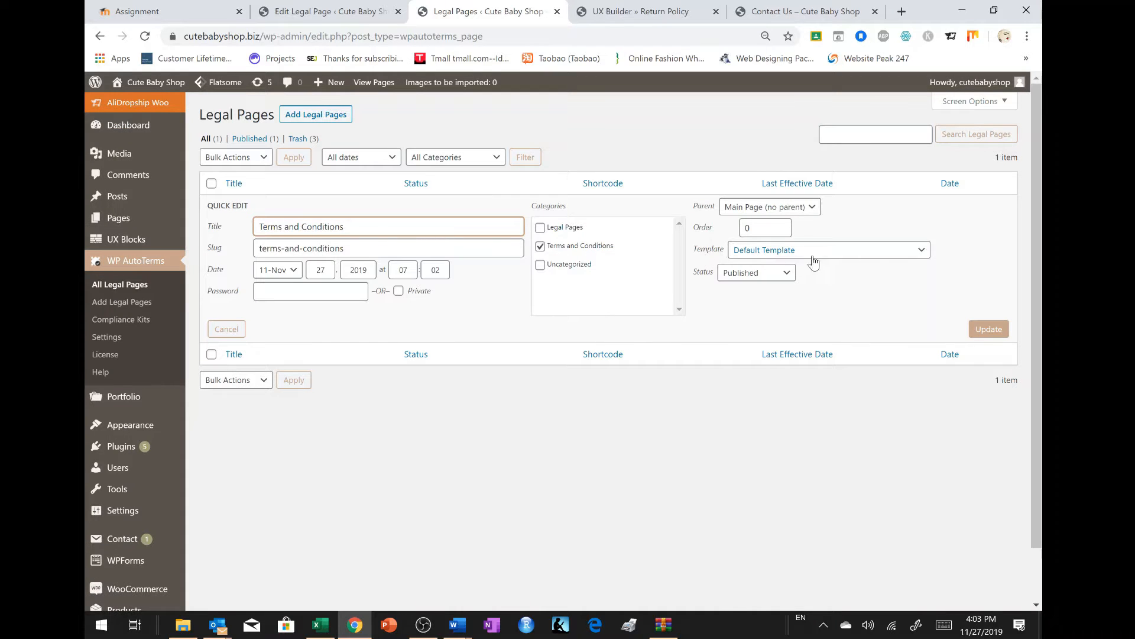
click(869, 250)
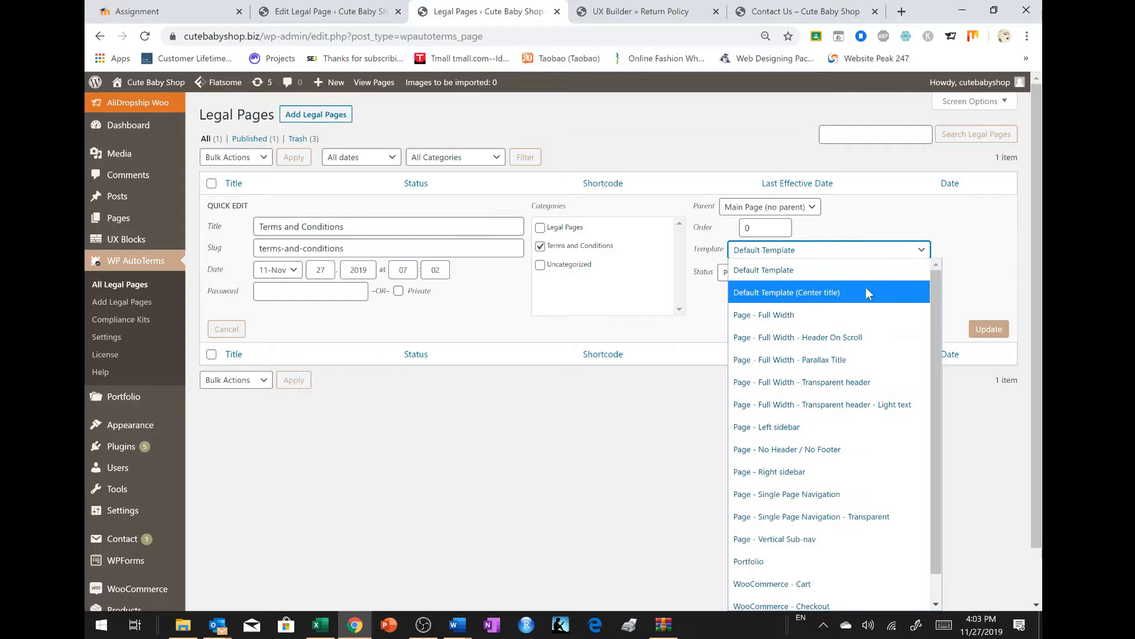
scroll(866, 287, down, 1)
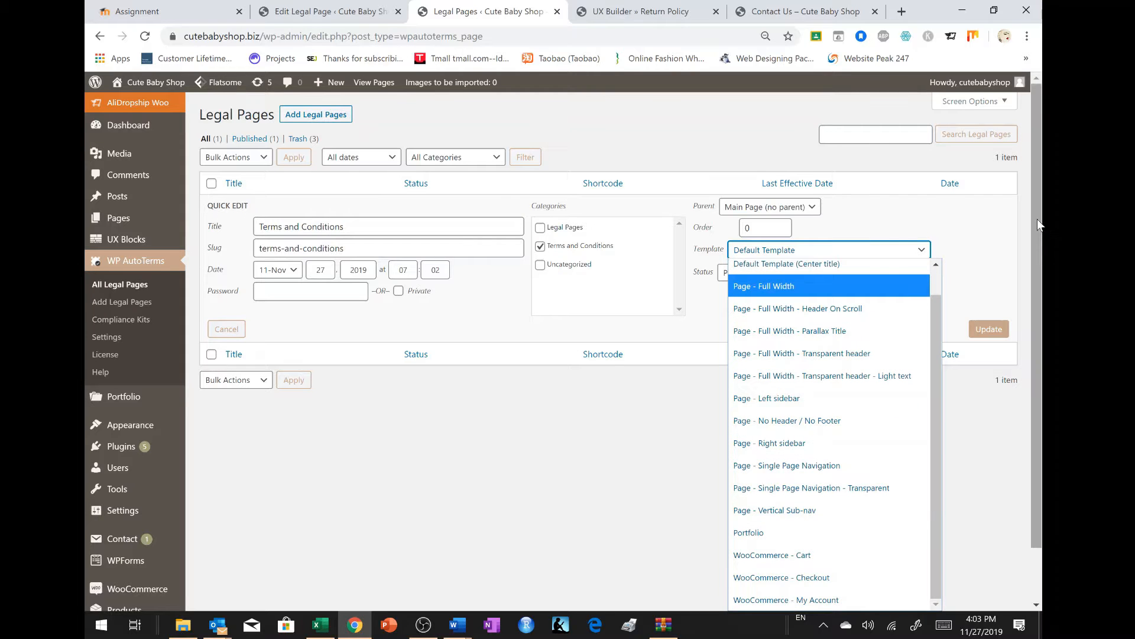
scroll(1038, 223, down, 1)
click(922, 195)
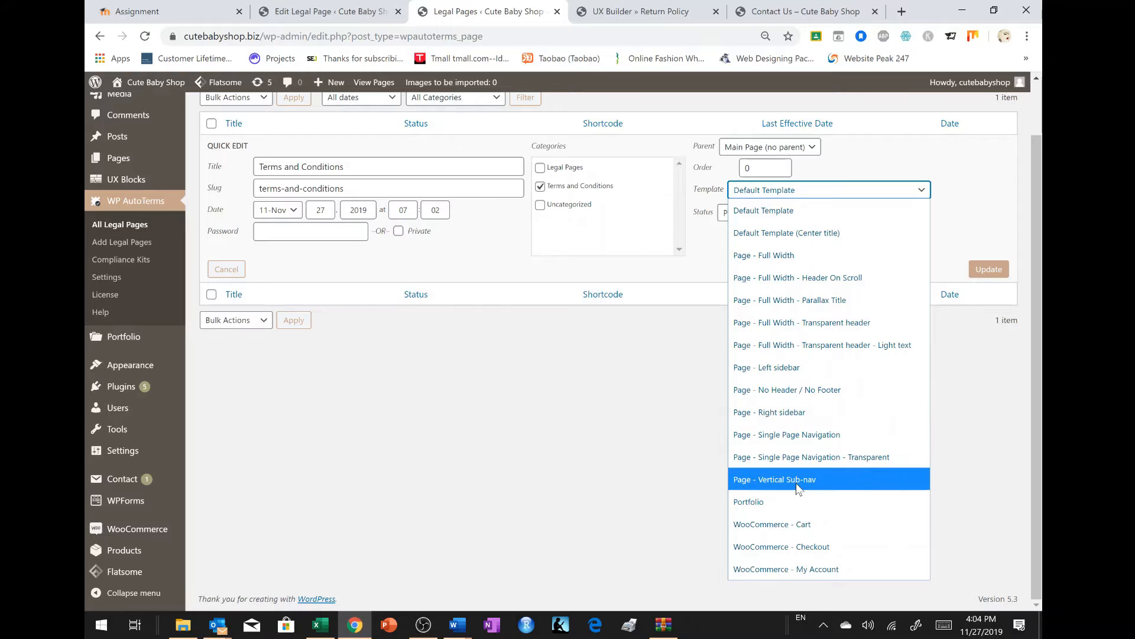
click(780, 507)
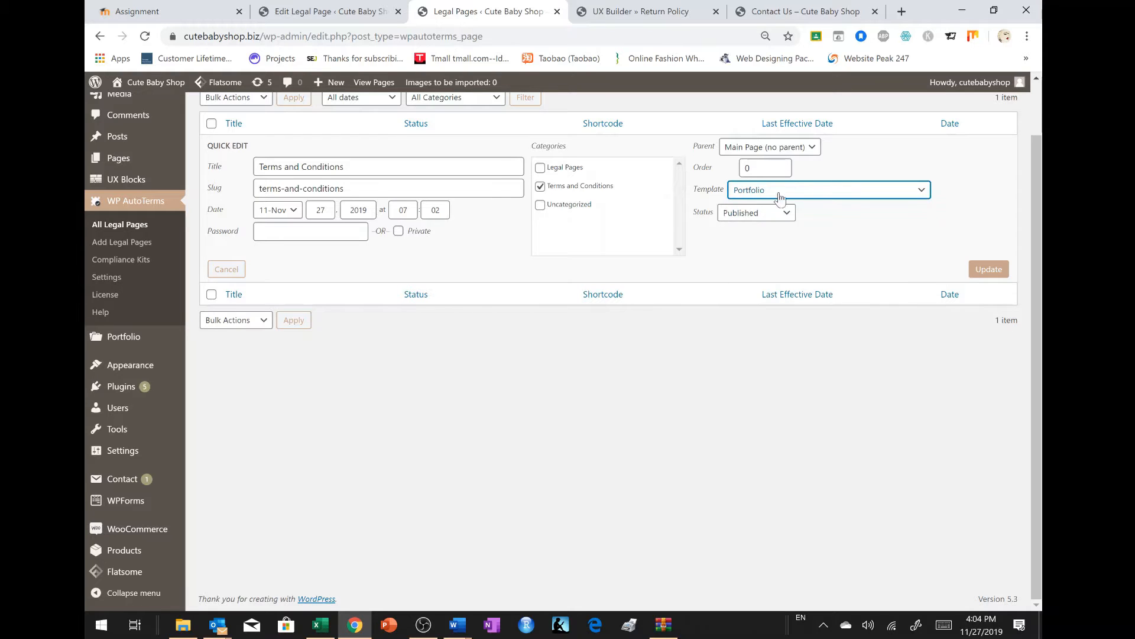
click(981, 273)
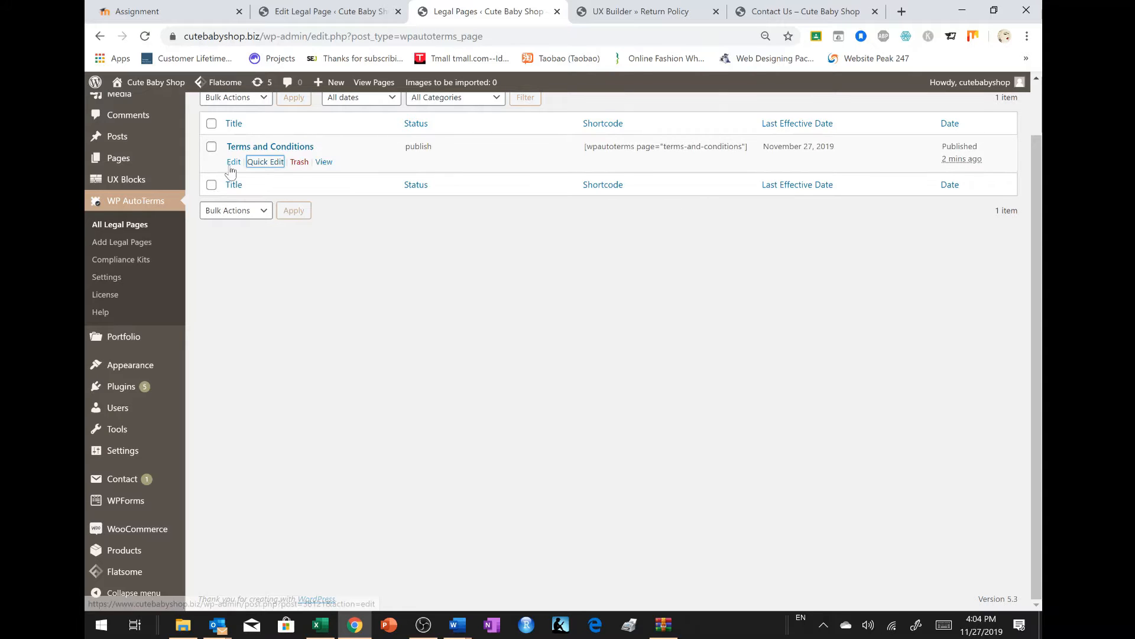
- View the published Terms and Conditions page in a new tab, check its layout, and test its "contact us" link before returning
right_click(325, 163)
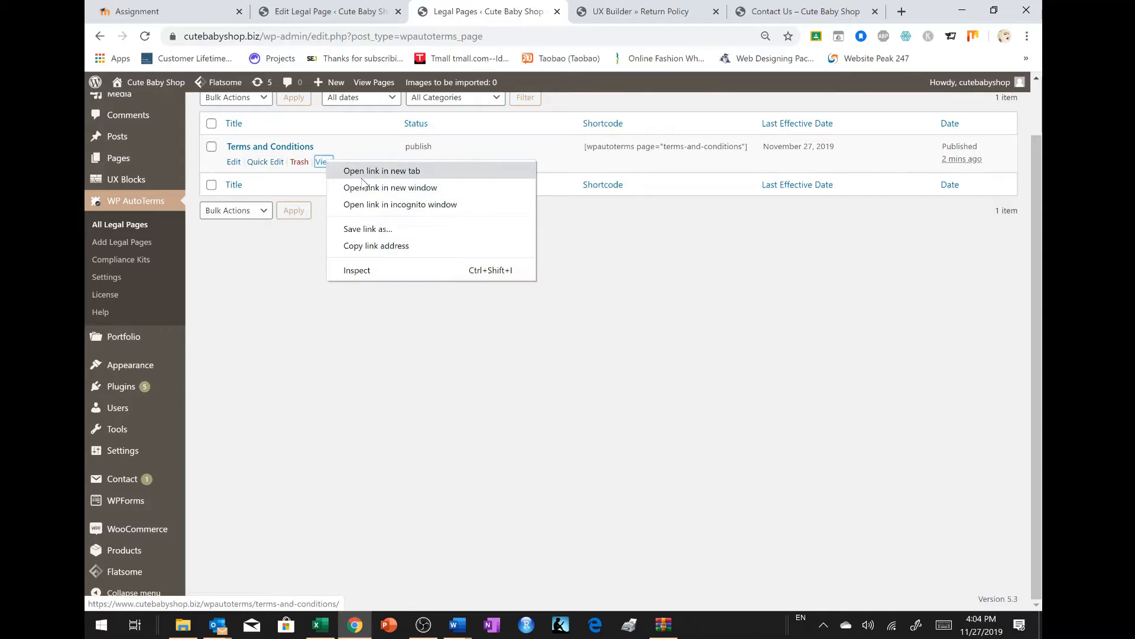
click(382, 170)
click(553, 11)
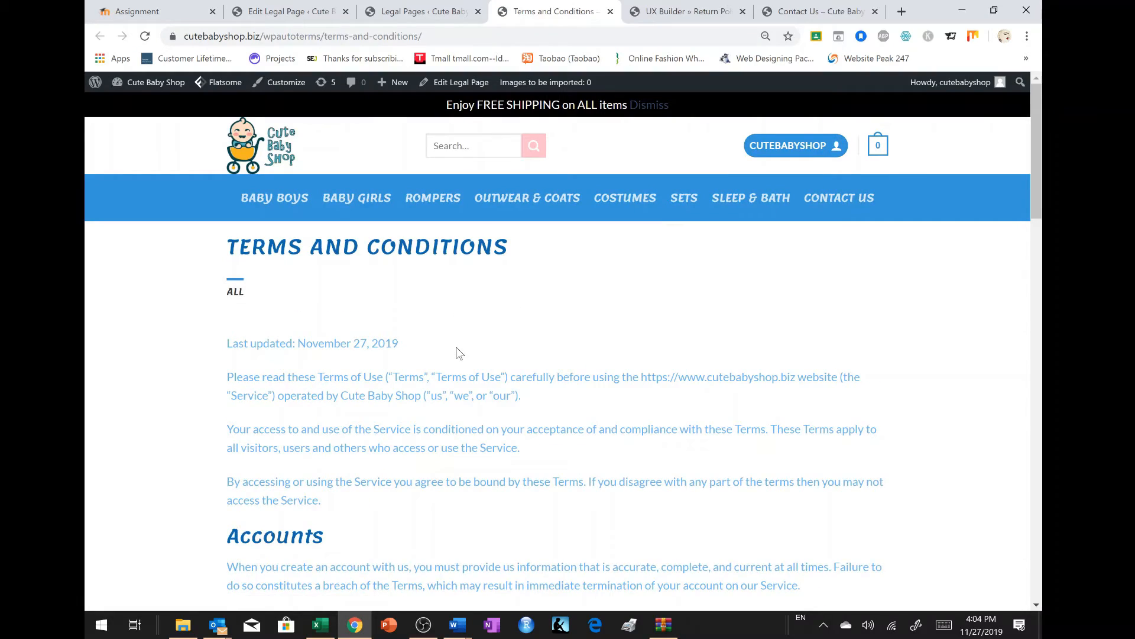
scroll(460, 353, down, 20)
scroll(558, 397, down, 3)
scroll(557, 396, up, 10)
scroll(558, 396, down, 7)
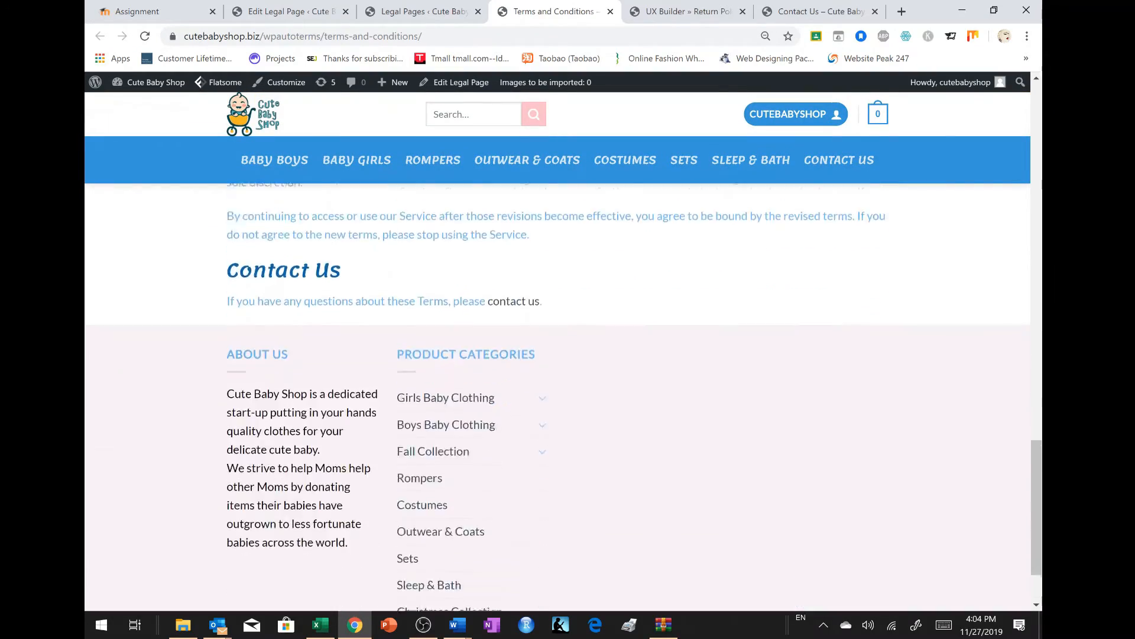
scroll(761, 347, down, 1)
scroll(651, 388, up, 2)
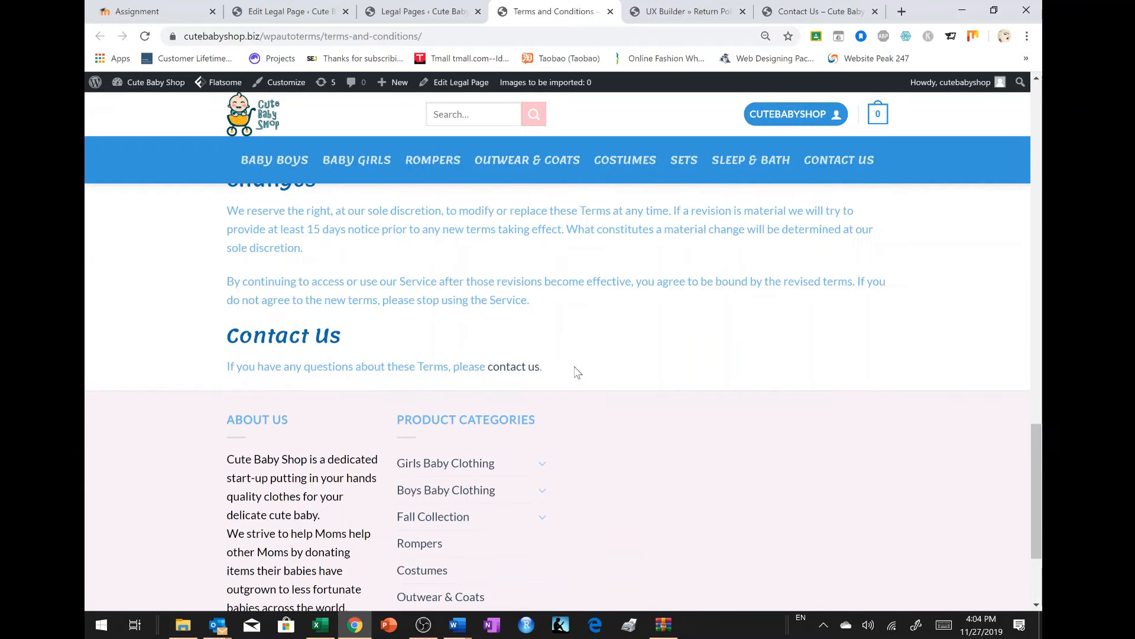
click(514, 371)
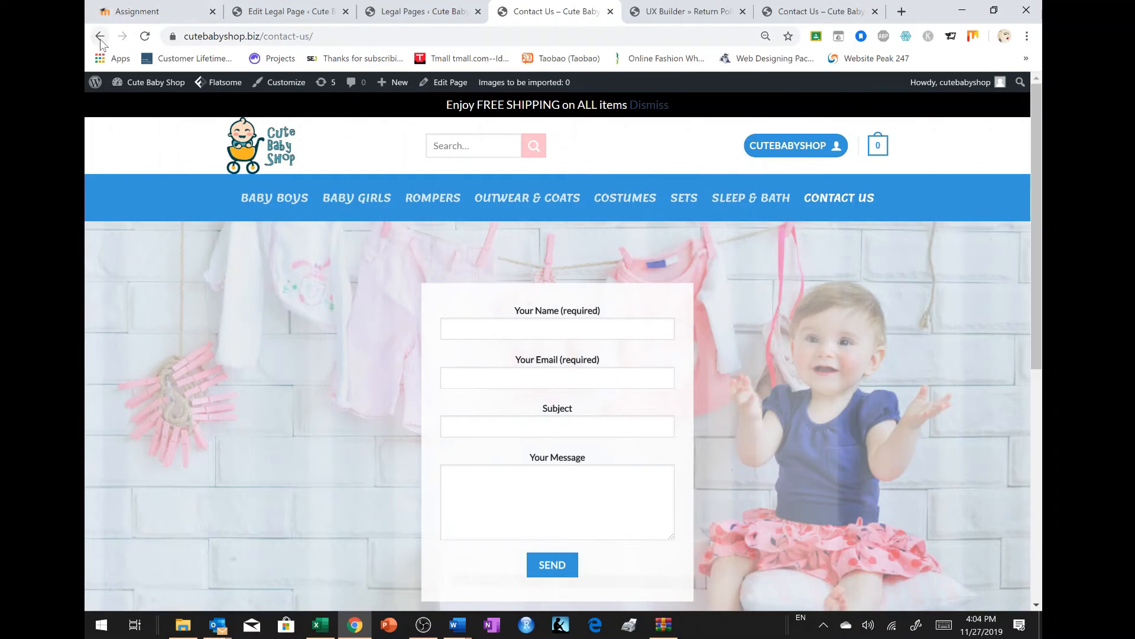
click(101, 41)
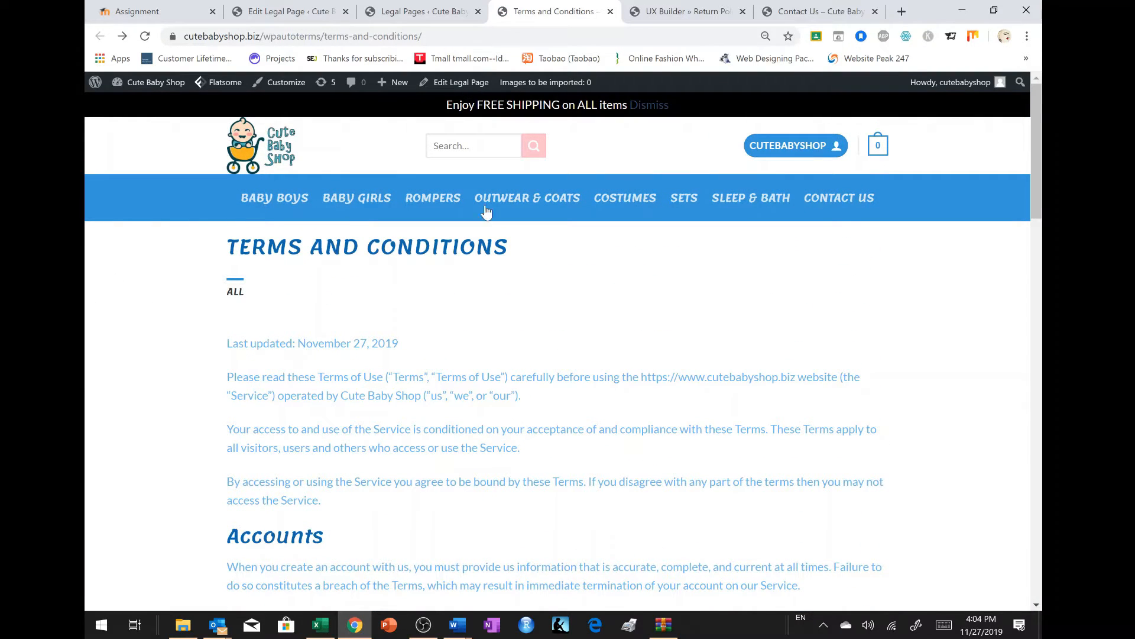
- Start another Terms and Conditions legal page for the Cute Baby Shop and set its country to Japan
click(404, 14)
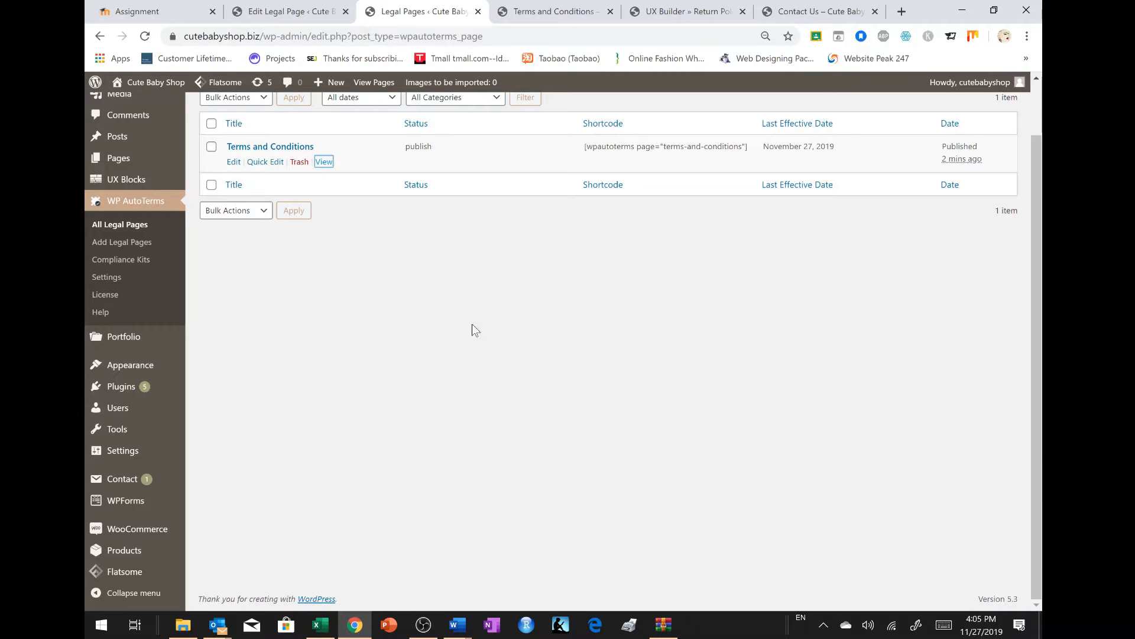
click(125, 242)
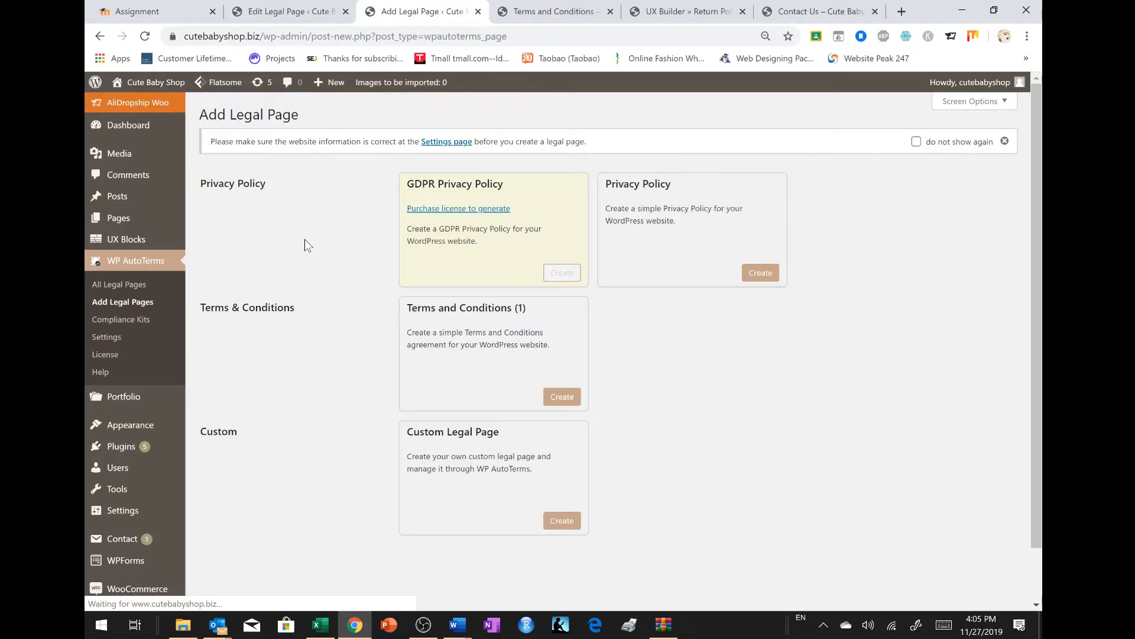
click(563, 398)
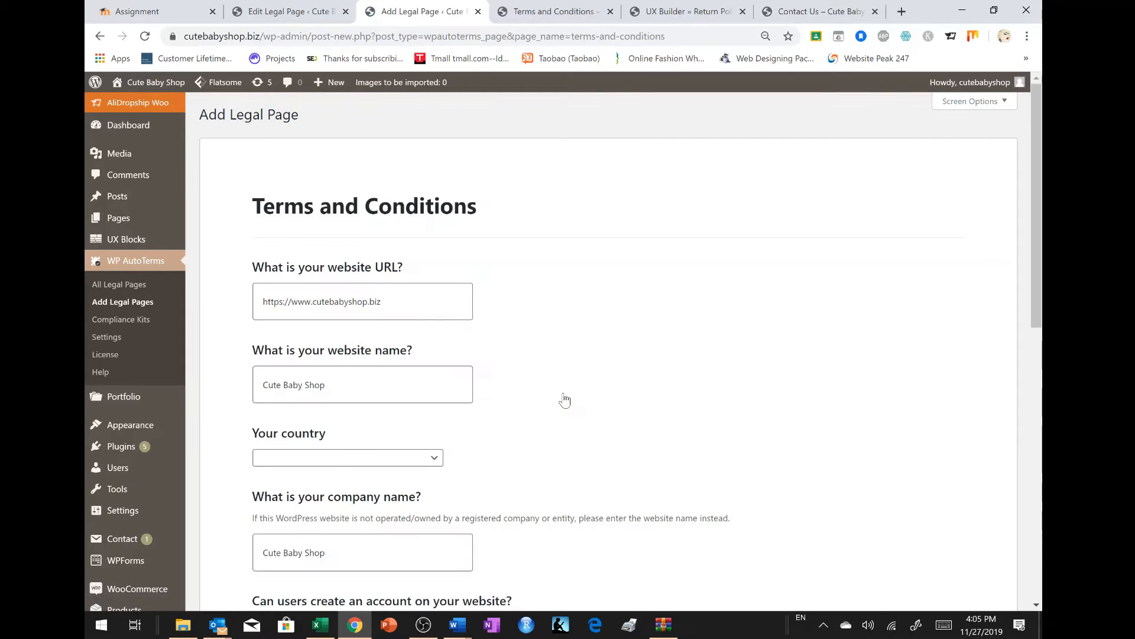
scroll(559, 384, down, 4)
click(416, 220)
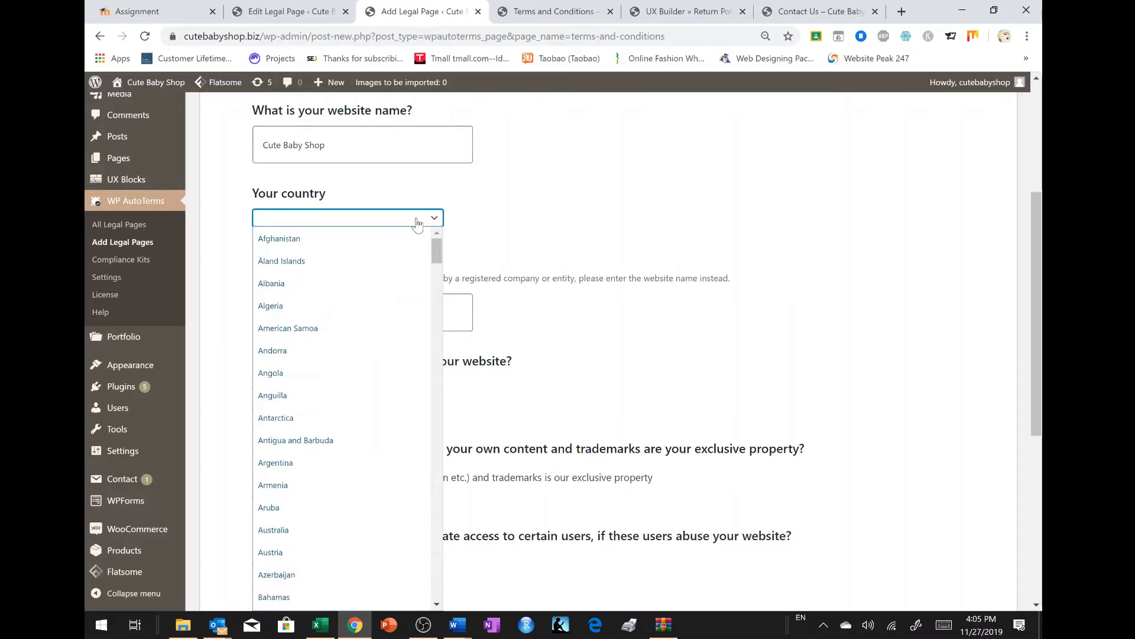
text(japan)
key(Return)
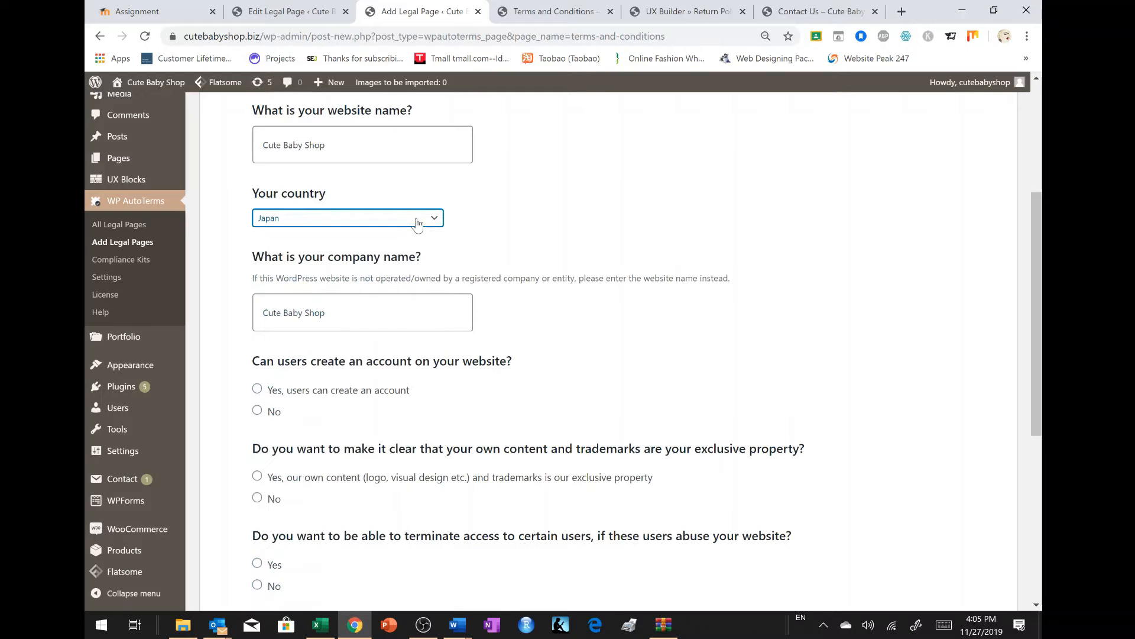
- Answer yes to accounts, exclusive content, access termination and the disclaimer, choose 15 days notice, then create and publish the Terms and Conditions page
scroll(417, 221, down, 5)
scroll(343, 162, up, 1)
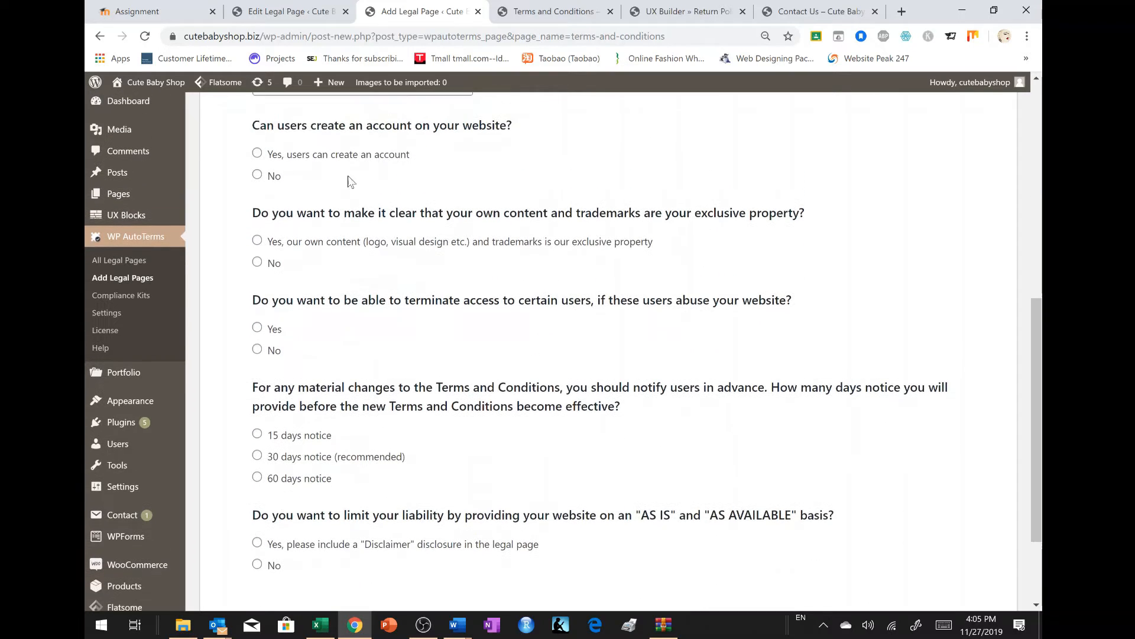
click(344, 159)
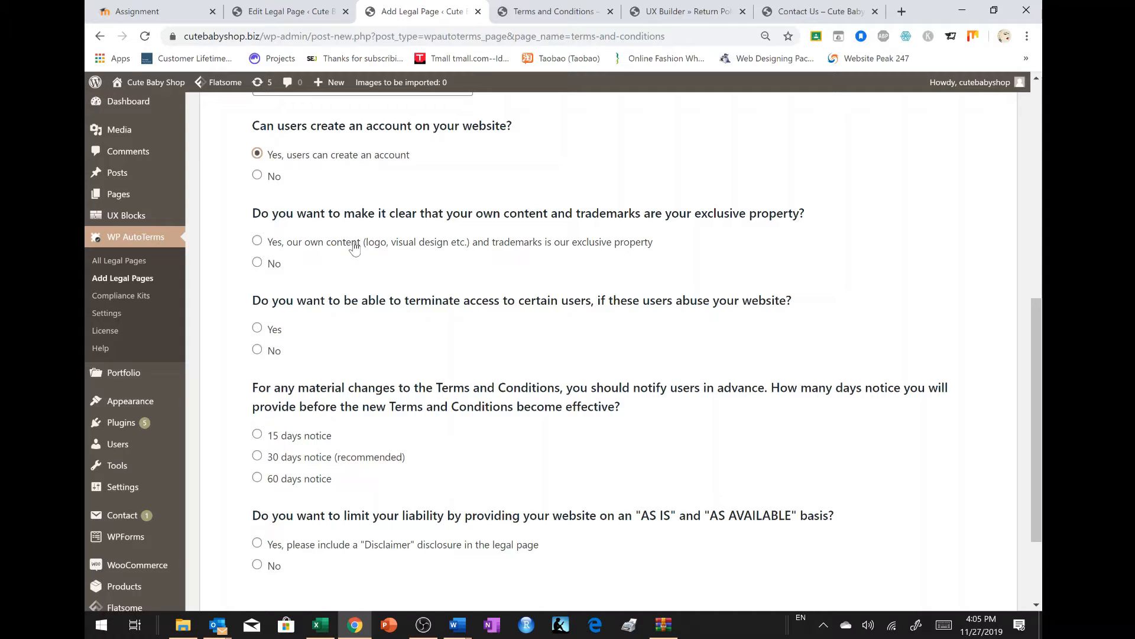
click(353, 247)
click(275, 333)
click(303, 437)
scroll(319, 447, down, 2)
click(304, 421)
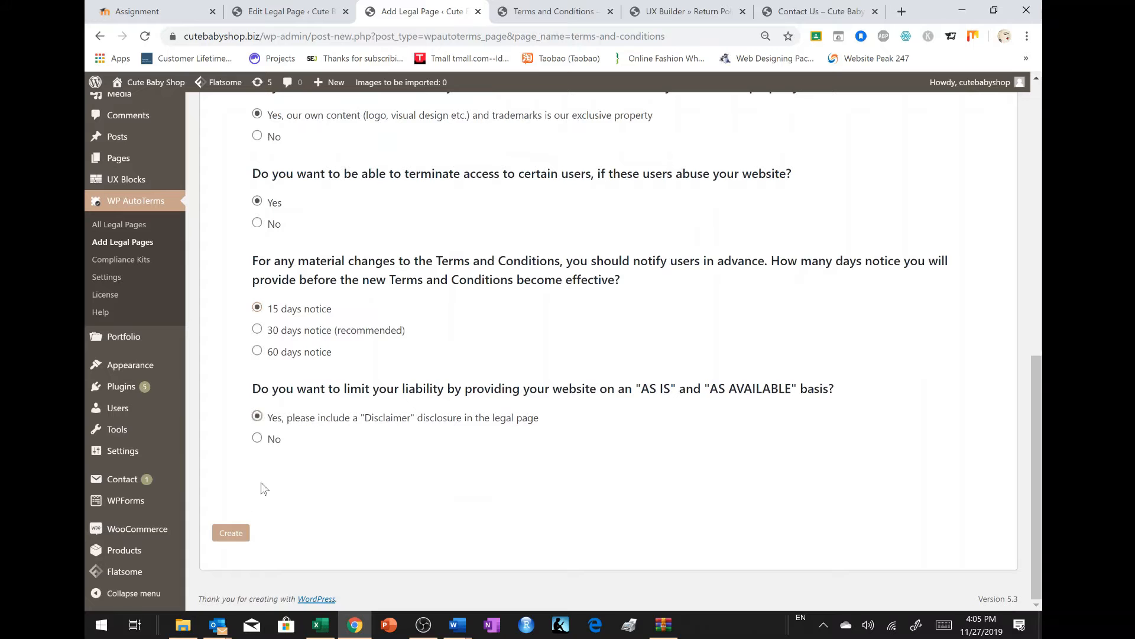
click(231, 533)
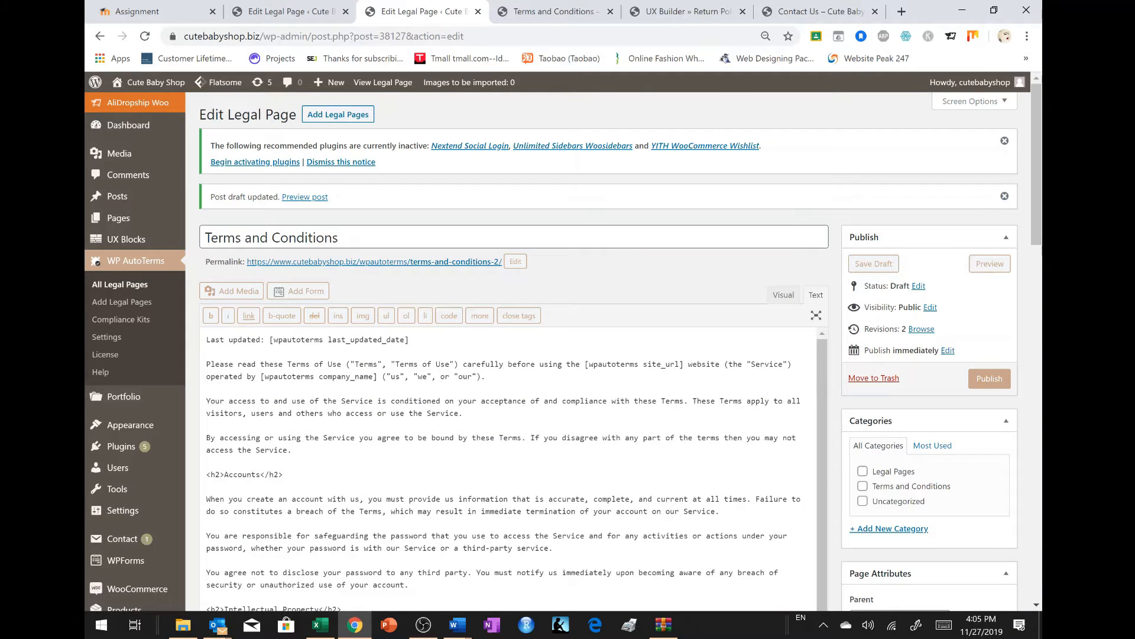
click(993, 379)
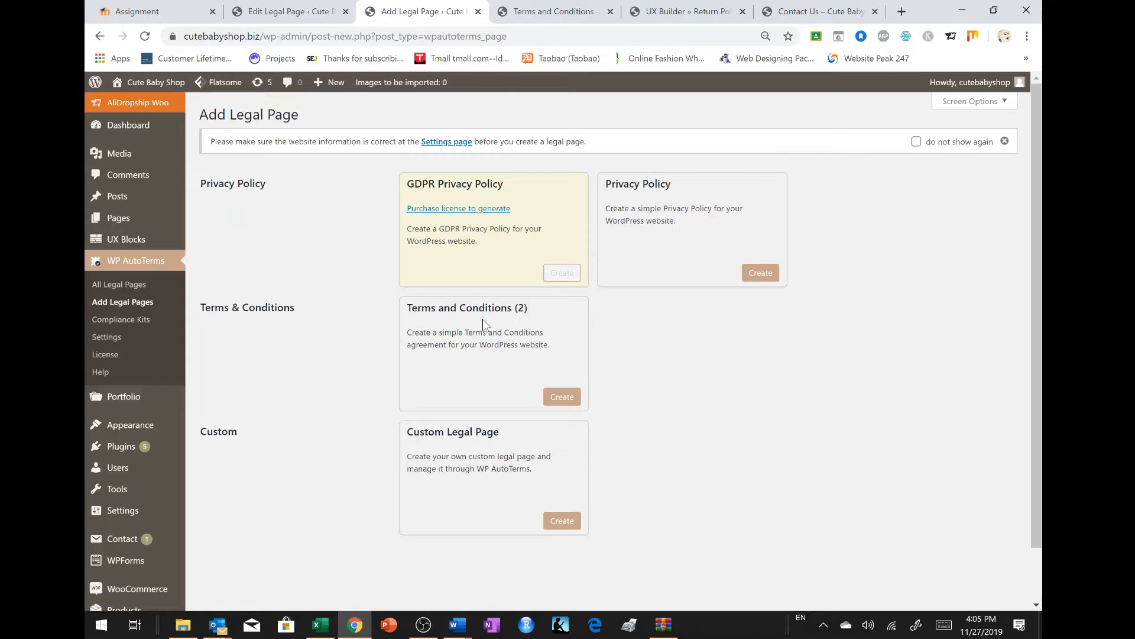
- Start a simple Privacy Policy legal page and set its country to Japan
double_click(520, 307)
click(411, 366)
click(752, 273)
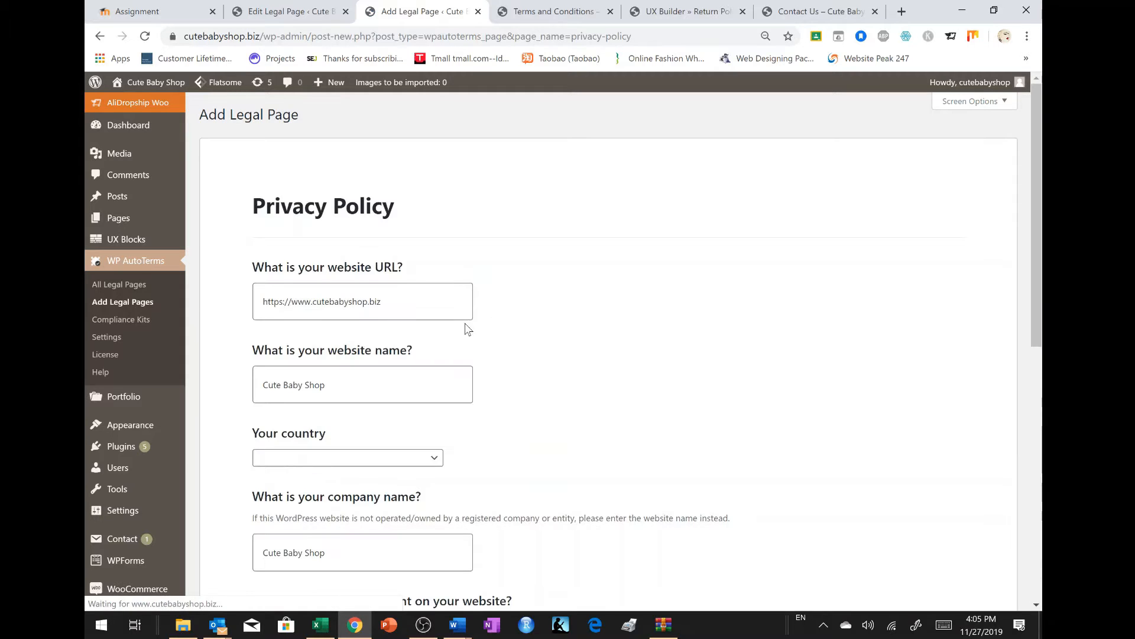
scroll(456, 367, down, 2)
click(438, 335)
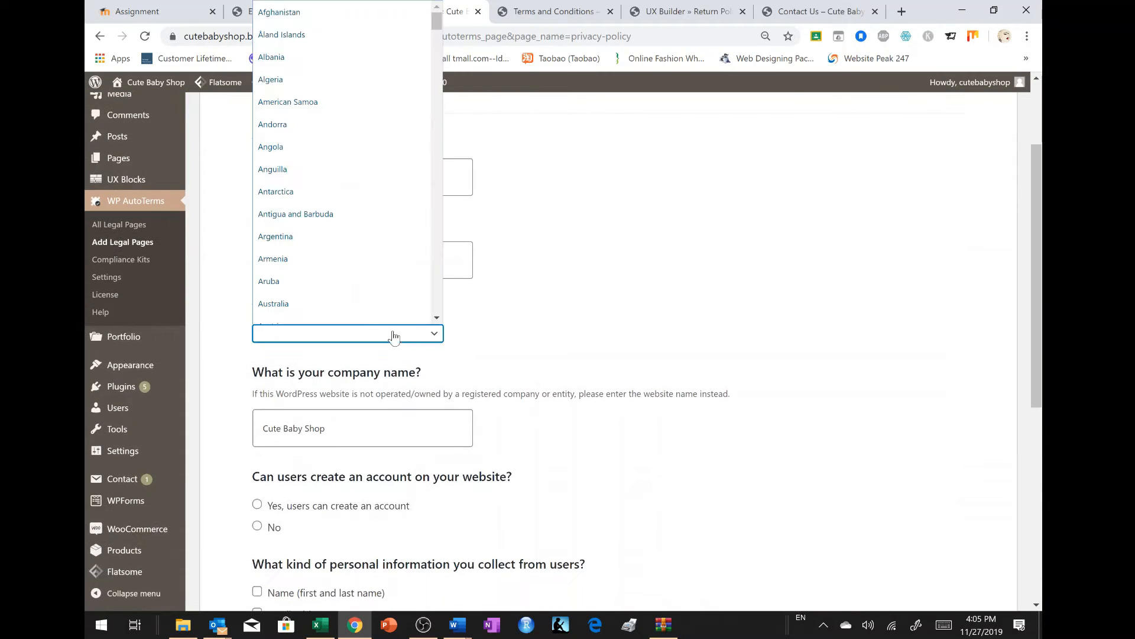
key(j)
key(j)
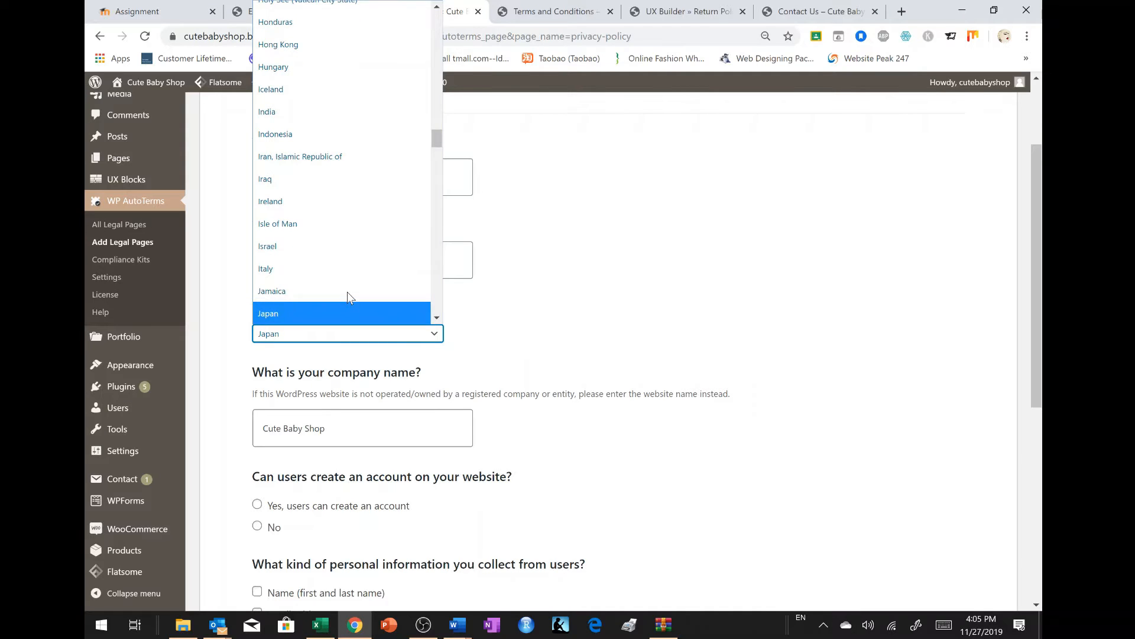
key(Return)
- State that users can create accounts, mark name, email, telephone and address as collected, and answer No for Google AdSense ads
scroll(347, 297, down, 4)
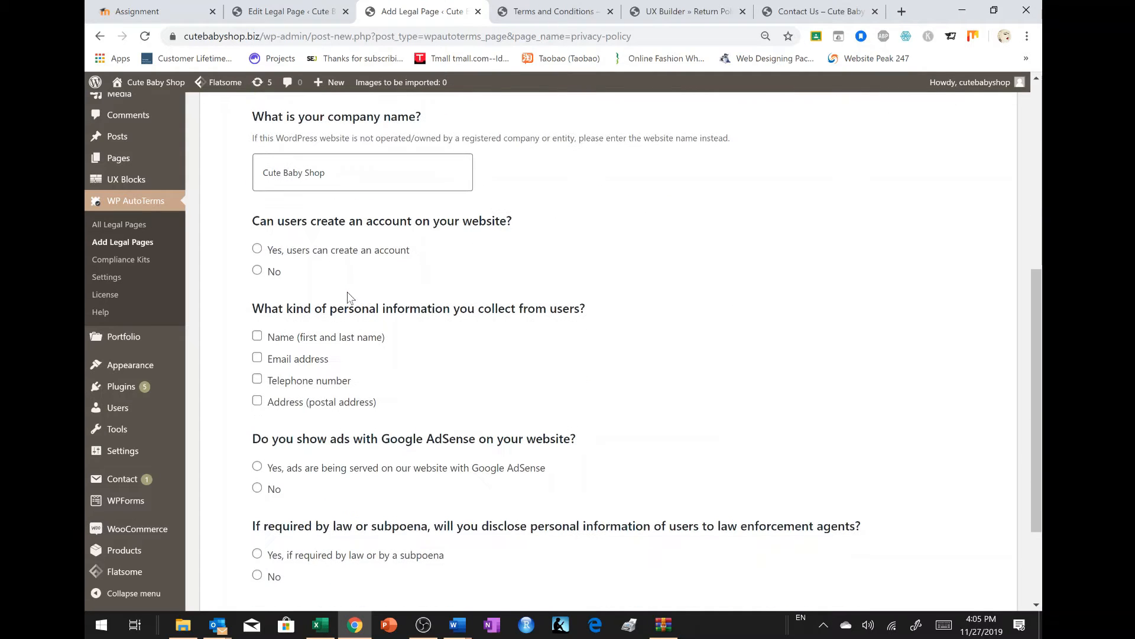
click(354, 253)
click(257, 336)
click(257, 358)
click(256, 379)
click(257, 400)
scroll(506, 381, down, 3)
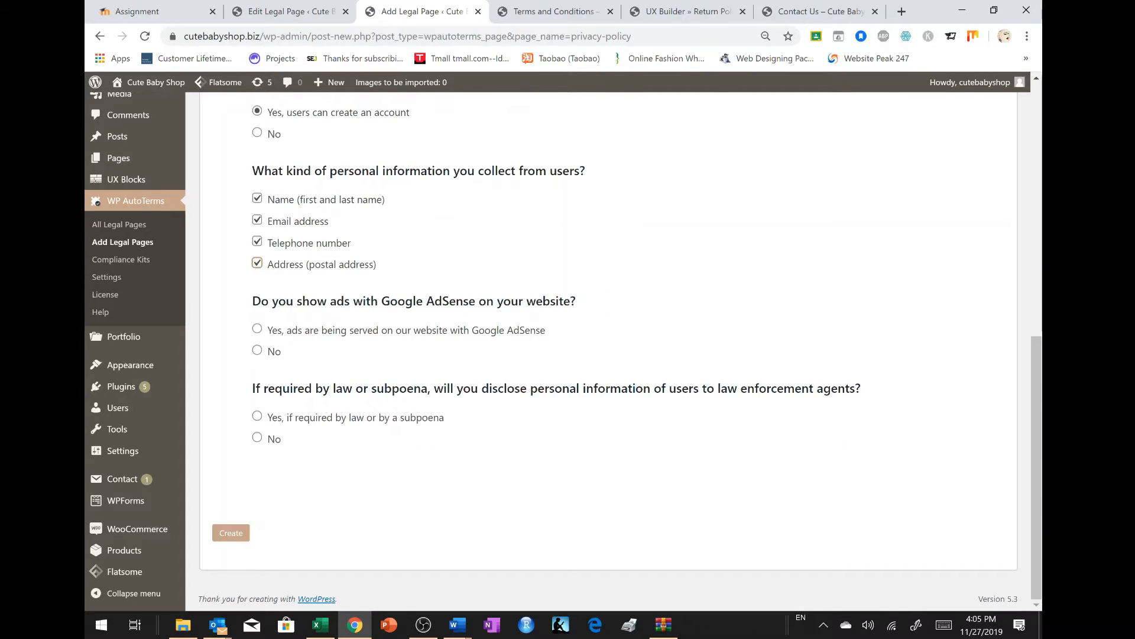
click(255, 350)
drag(381, 301, 479, 301)
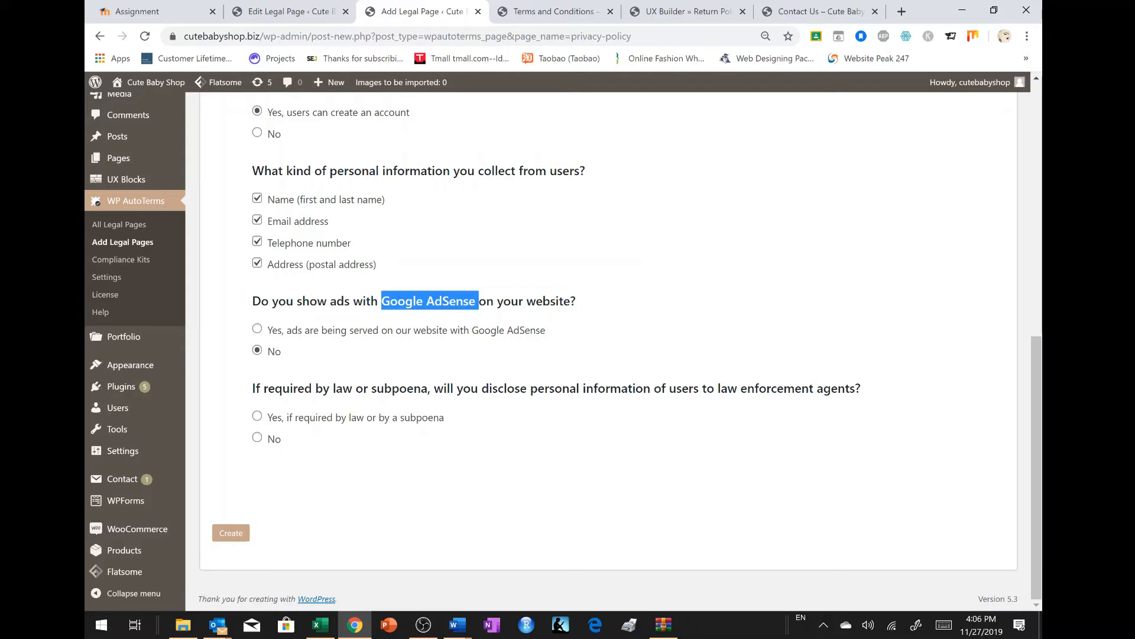
drag(583, 306, 269, 302)
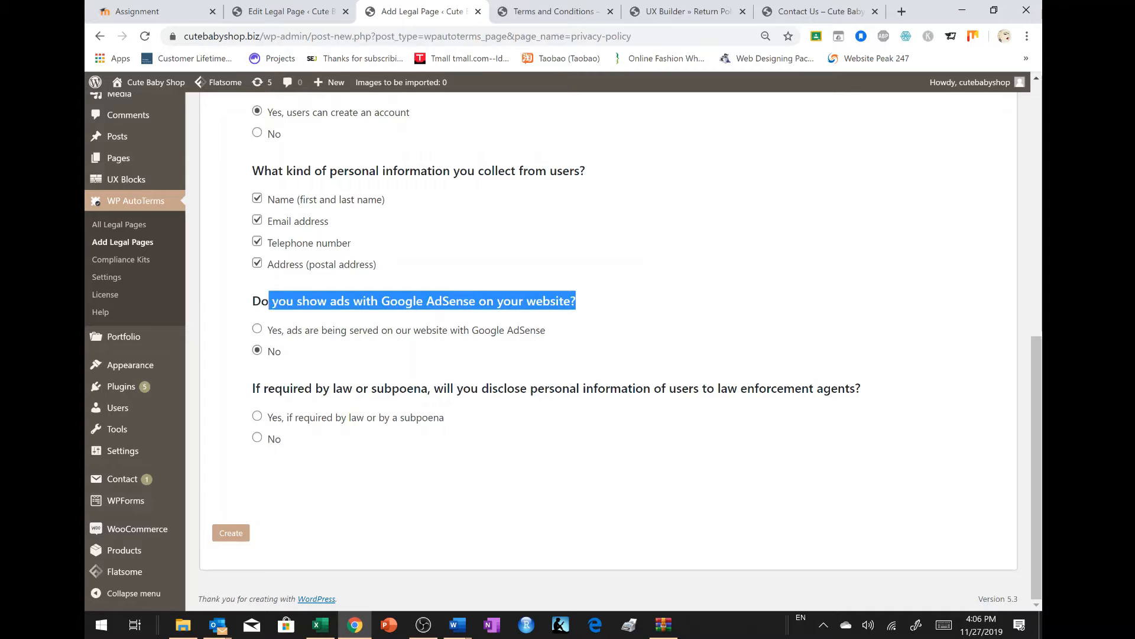
click(253, 312)
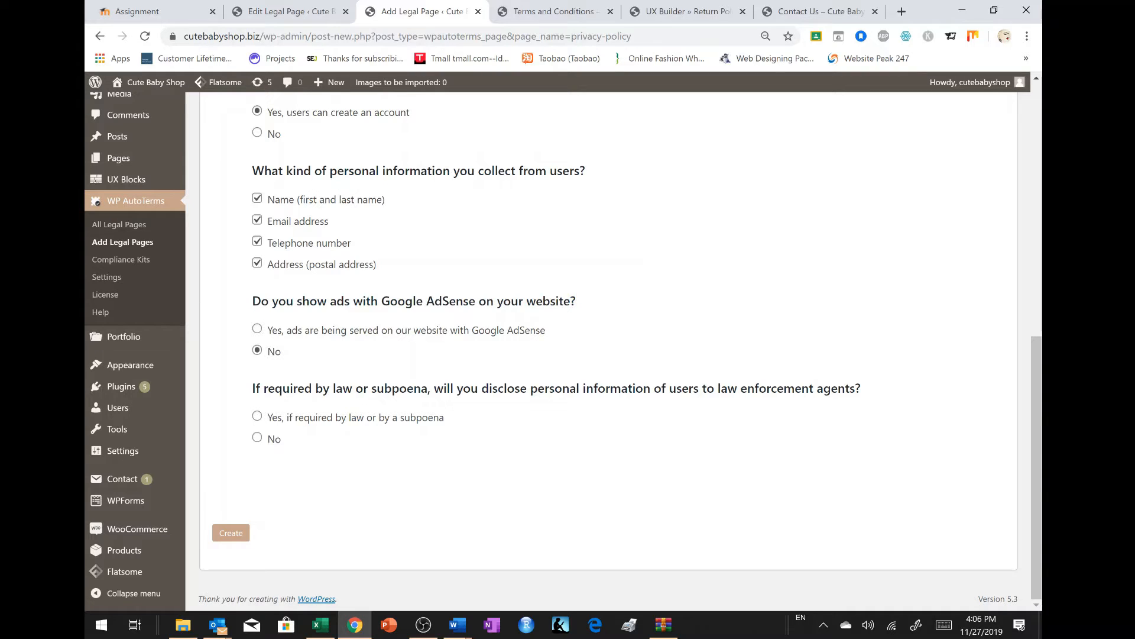
drag(382, 301, 460, 328)
click(381, 377)
- Create the Privacy Policy page, assign it to the Terms and Conditions category and publish it
click(236, 528)
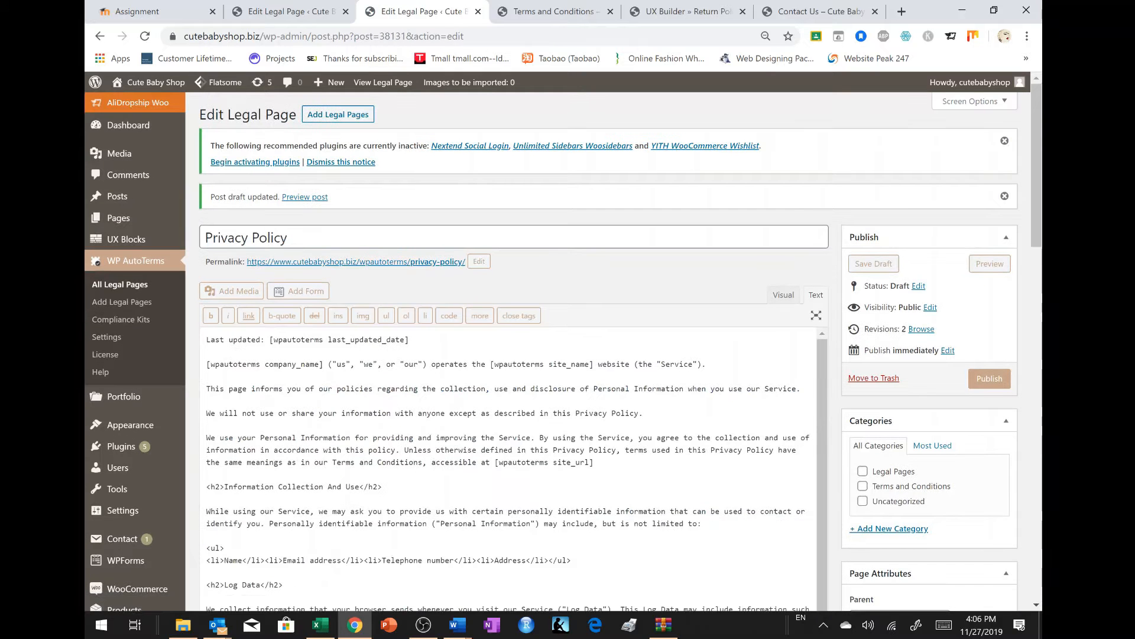
click(913, 487)
click(986, 379)
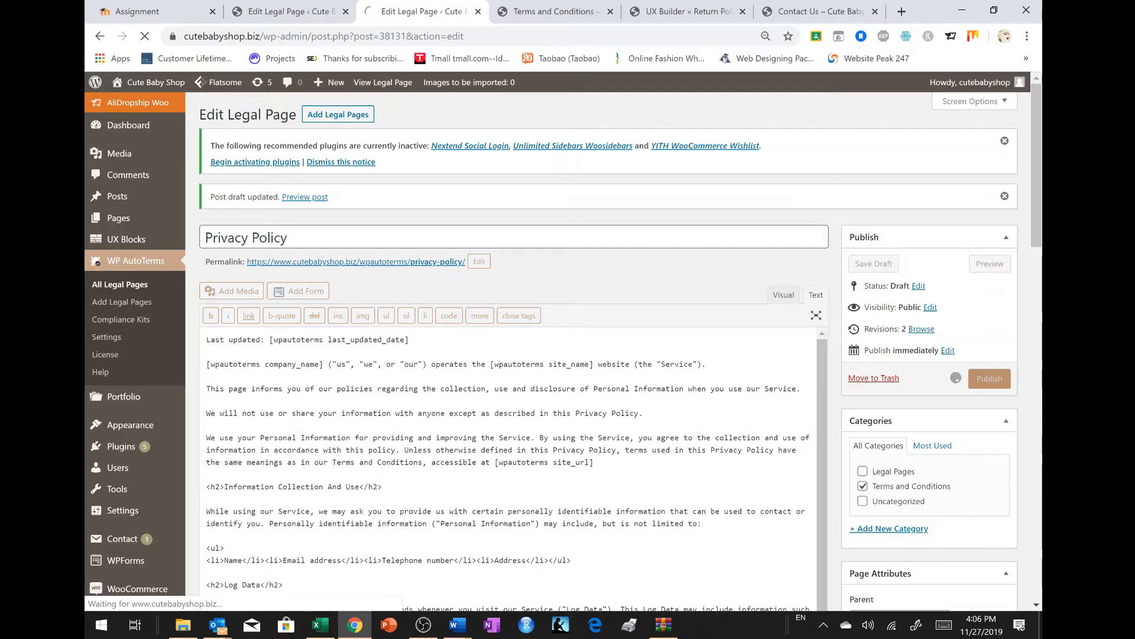
- Start a custom legal page titled "Return Policy"
click(127, 303)
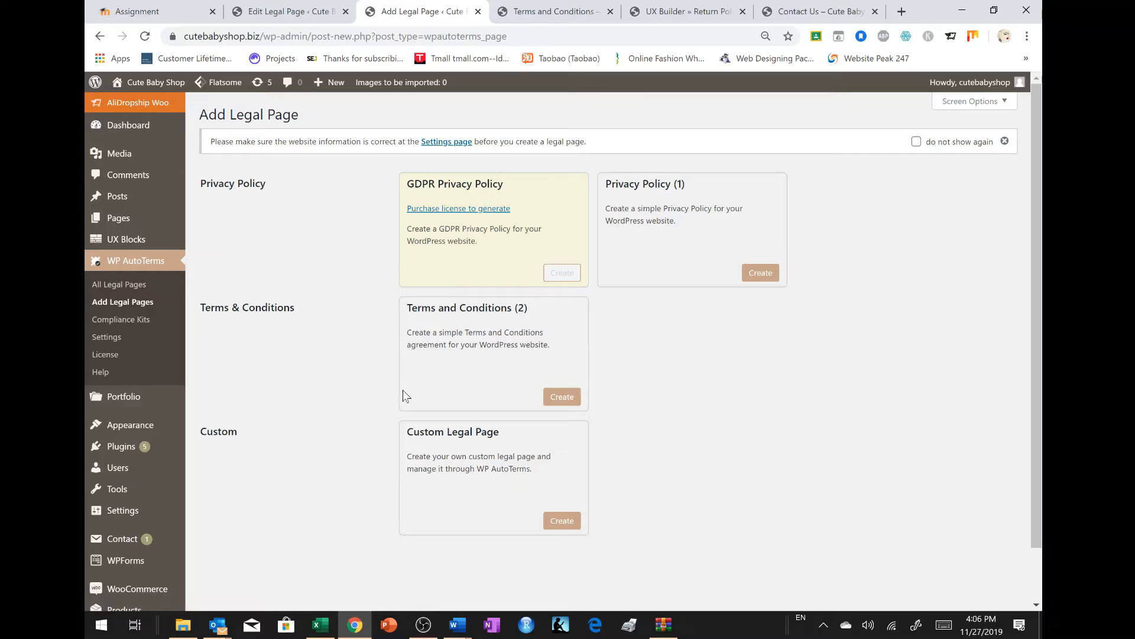
click(554, 526)
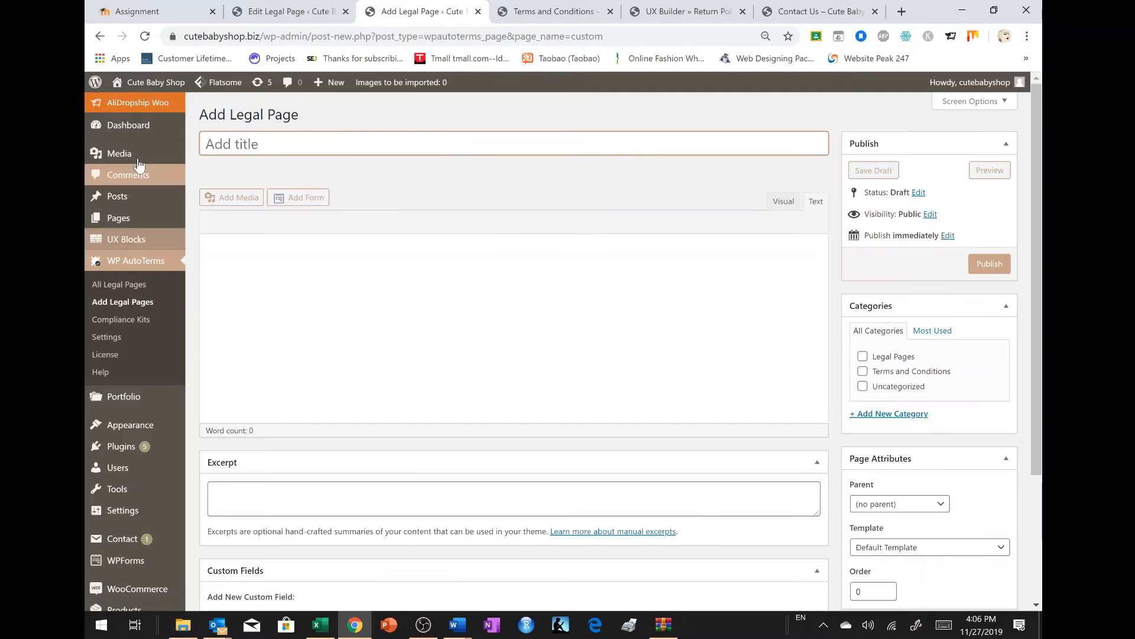
text(Re)
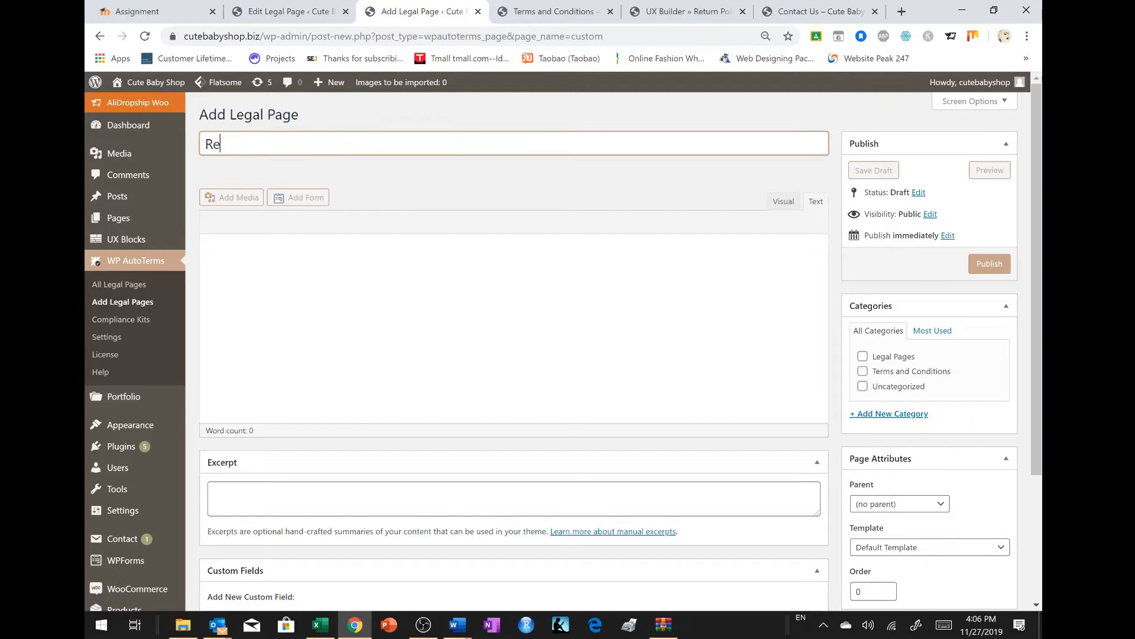
text(turn Policy)
- Exit the UX Builder on the existing Return Policy page, view the published page and select all its policy text
click(561, 13)
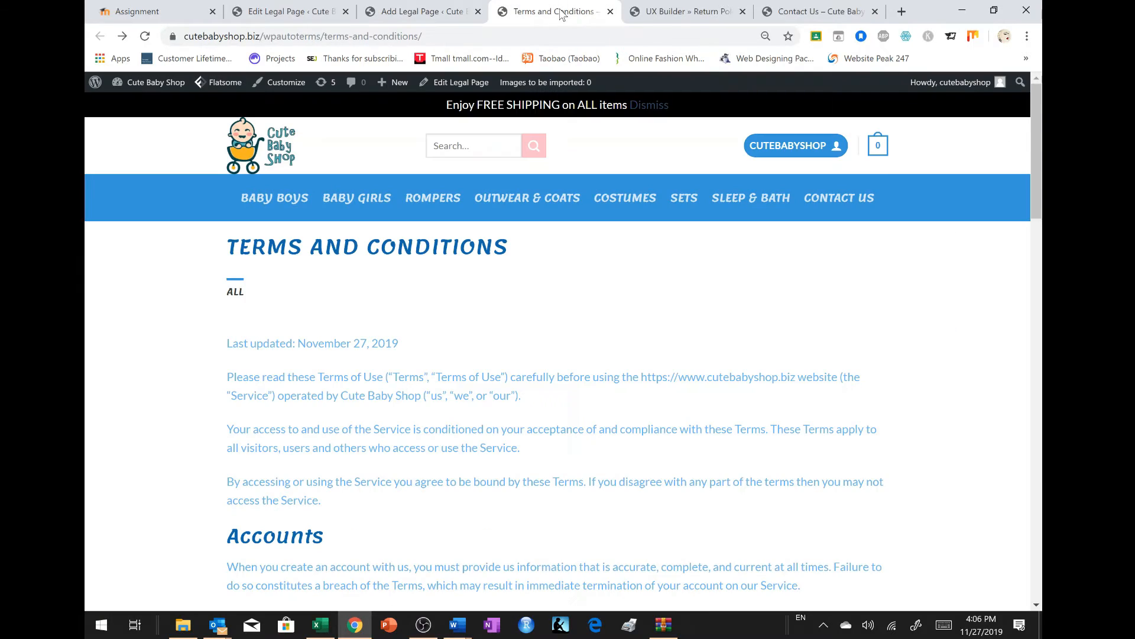
click(681, 12)
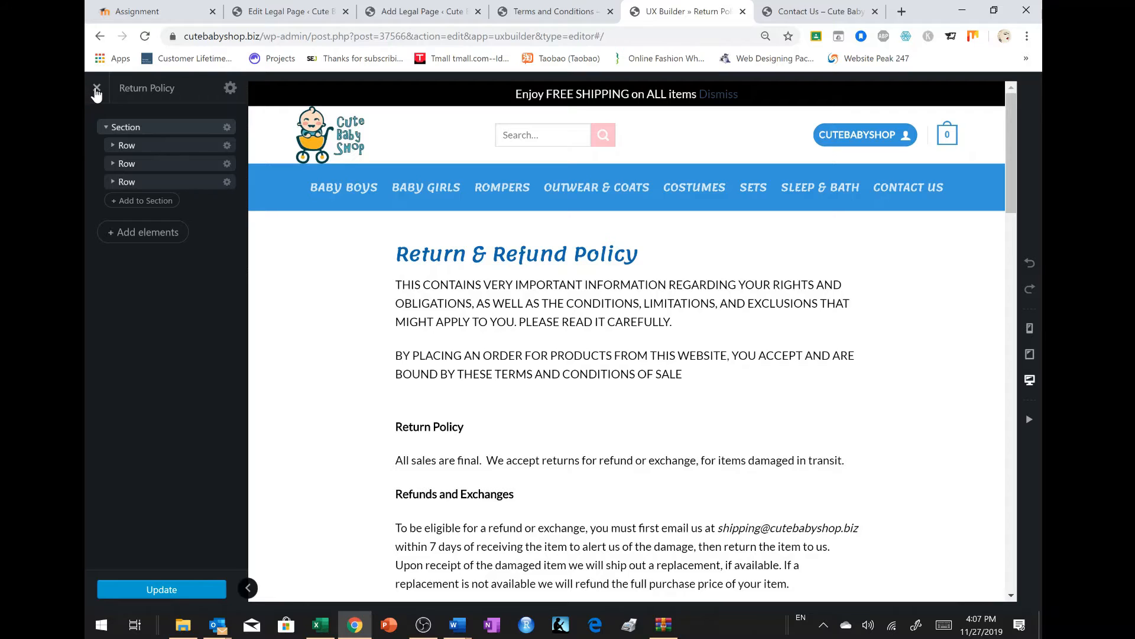
click(96, 89)
click(631, 118)
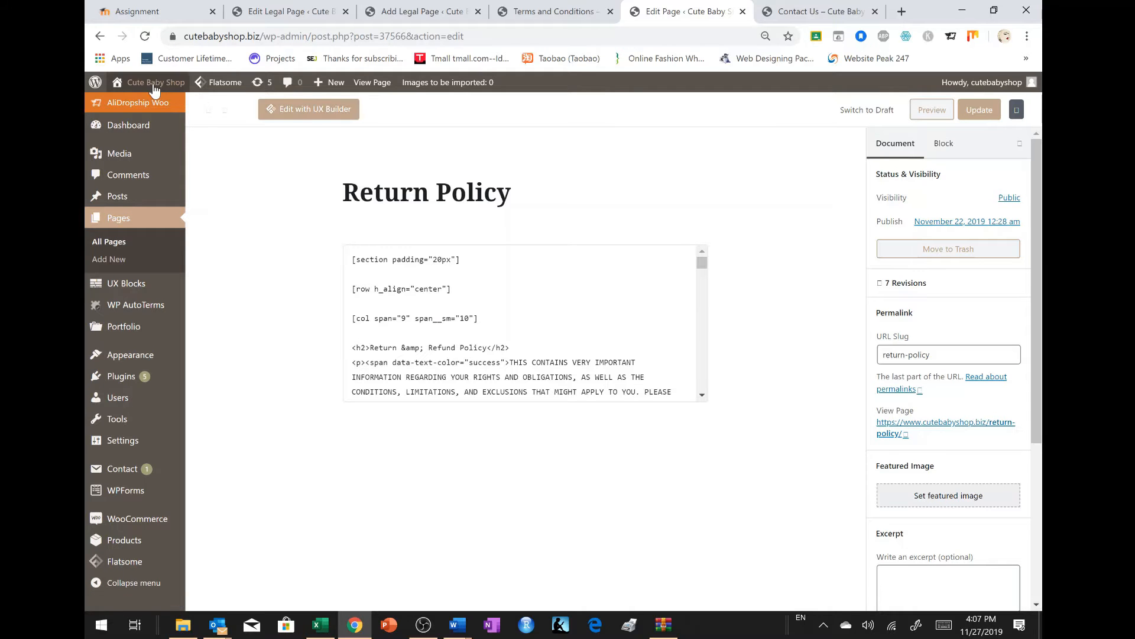
click(380, 83)
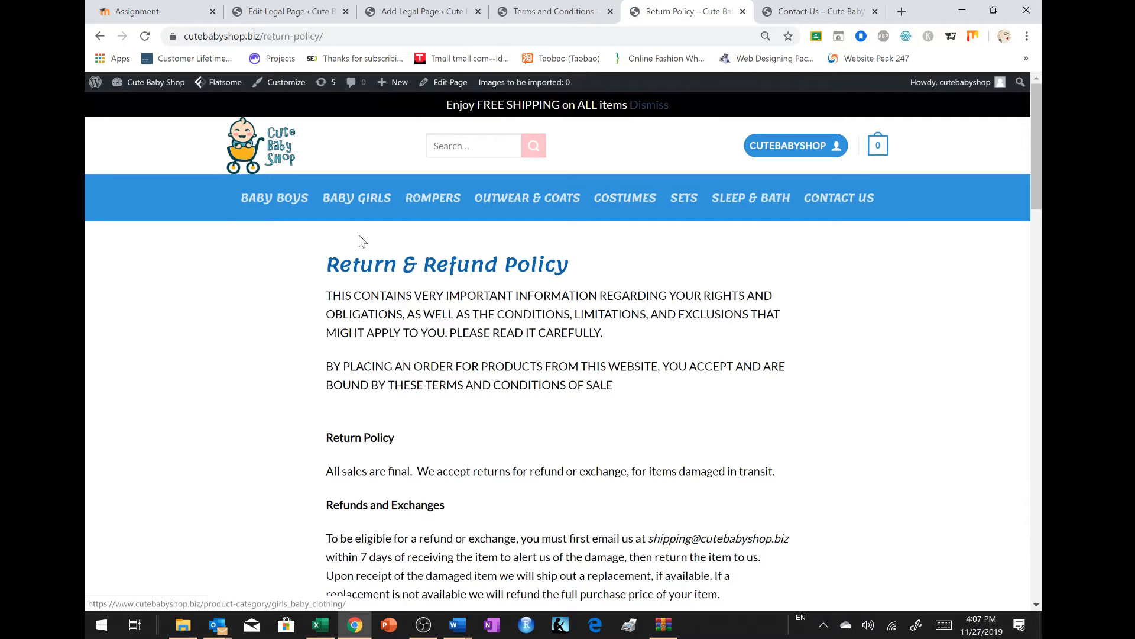
drag(329, 264, 535, 538)
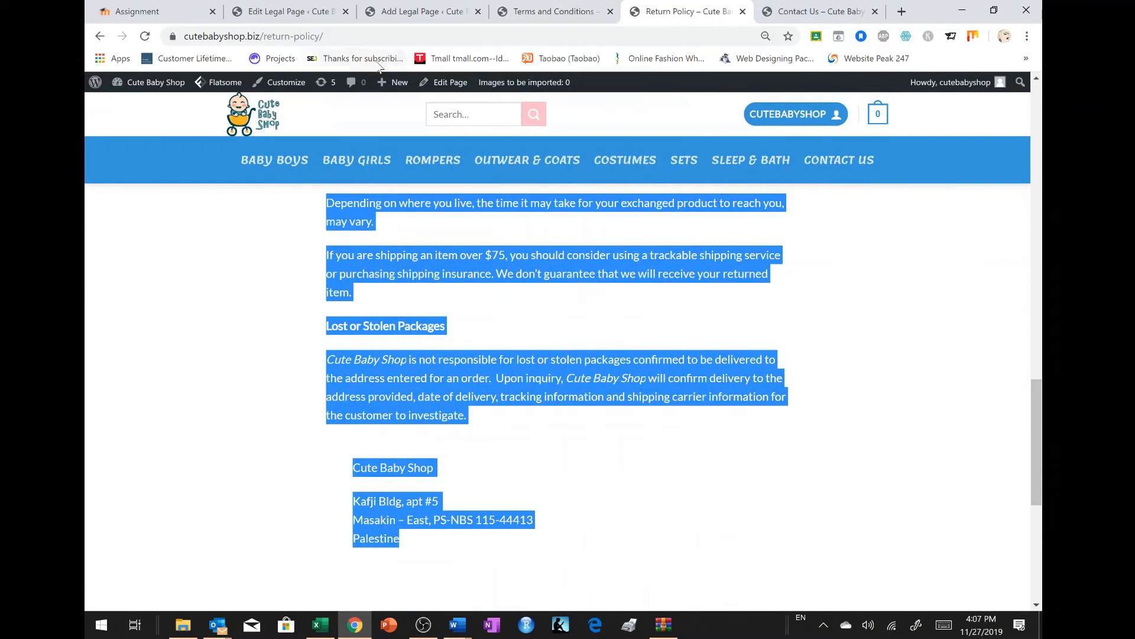
- Copy the existing Return Policy page's full HTML code from its editor and paste it as the new Return Policy legal page's content
click(446, 85)
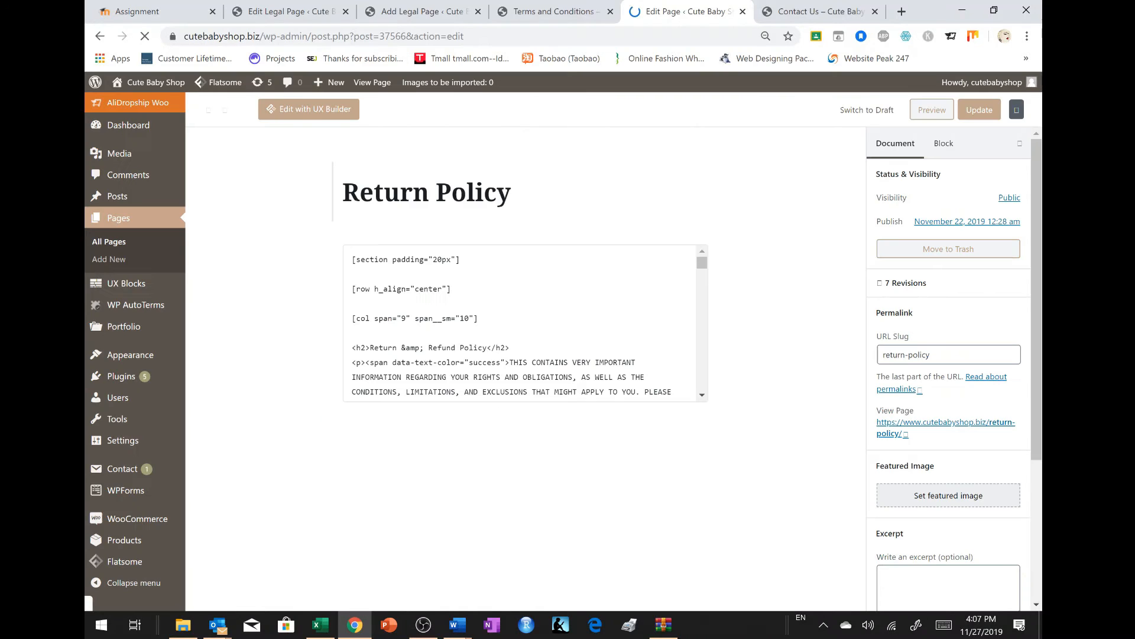
key(ctrl+a)
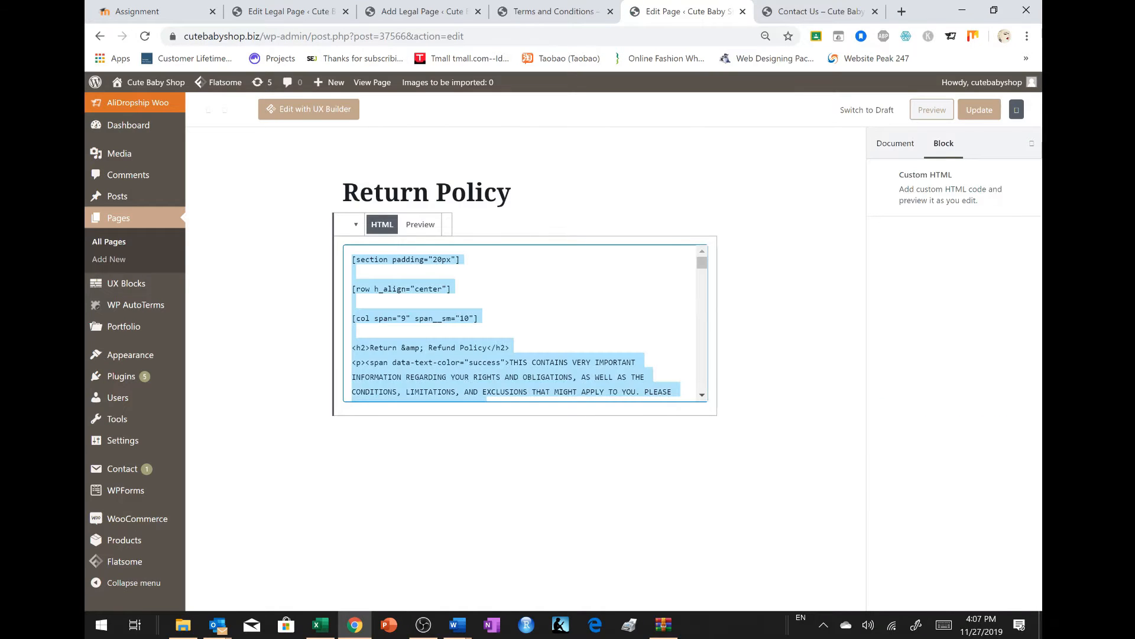
click(524, 17)
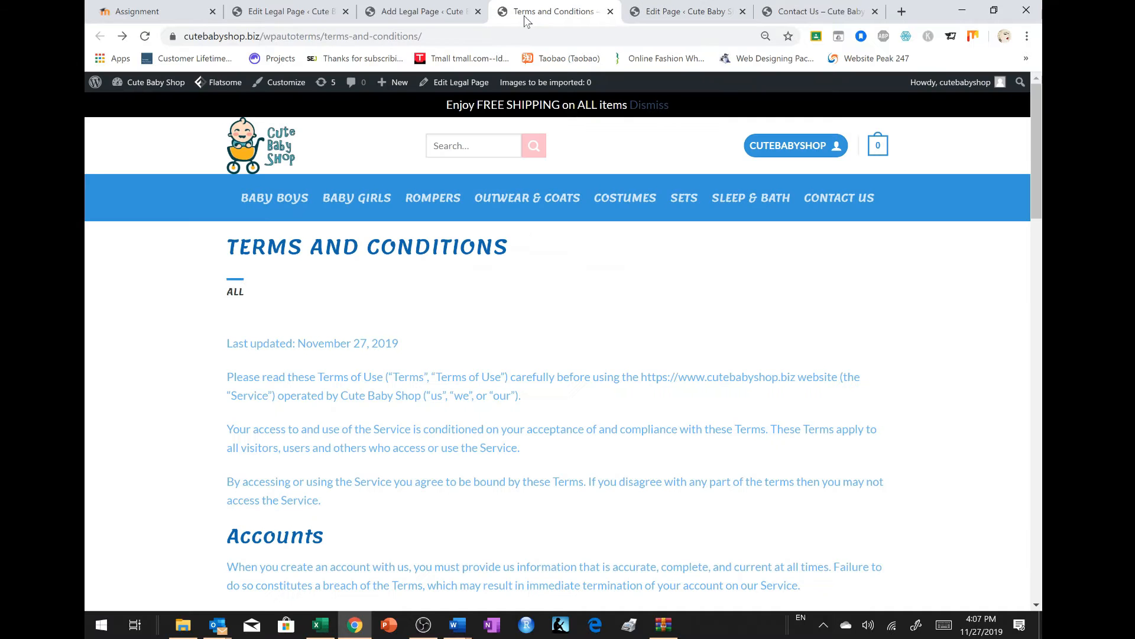
click(421, 11)
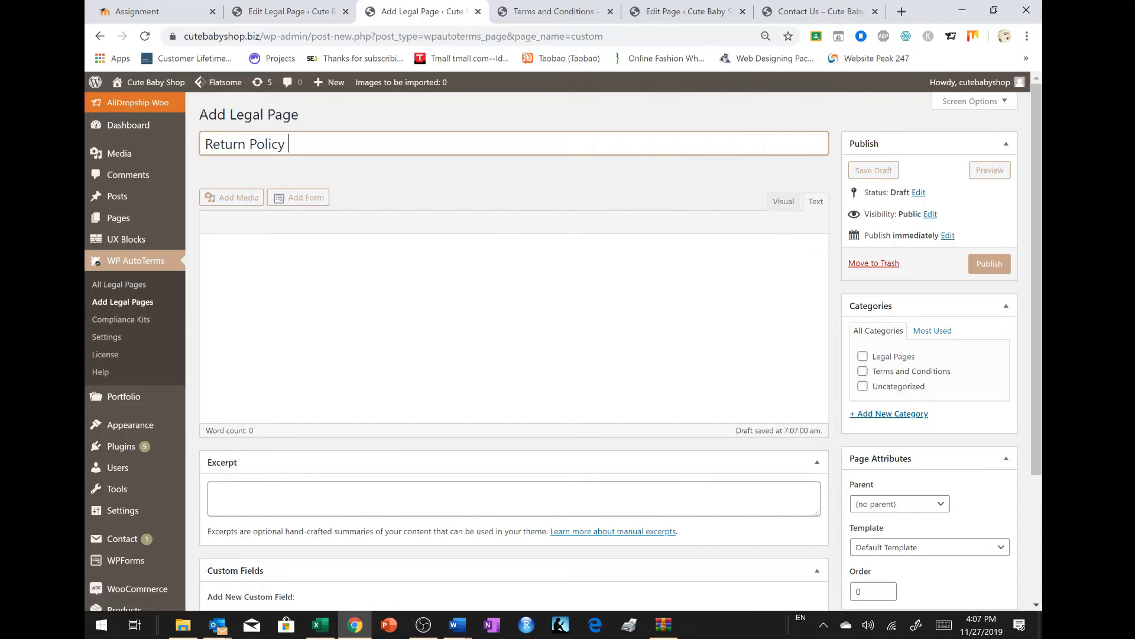
key(ctrl+v)
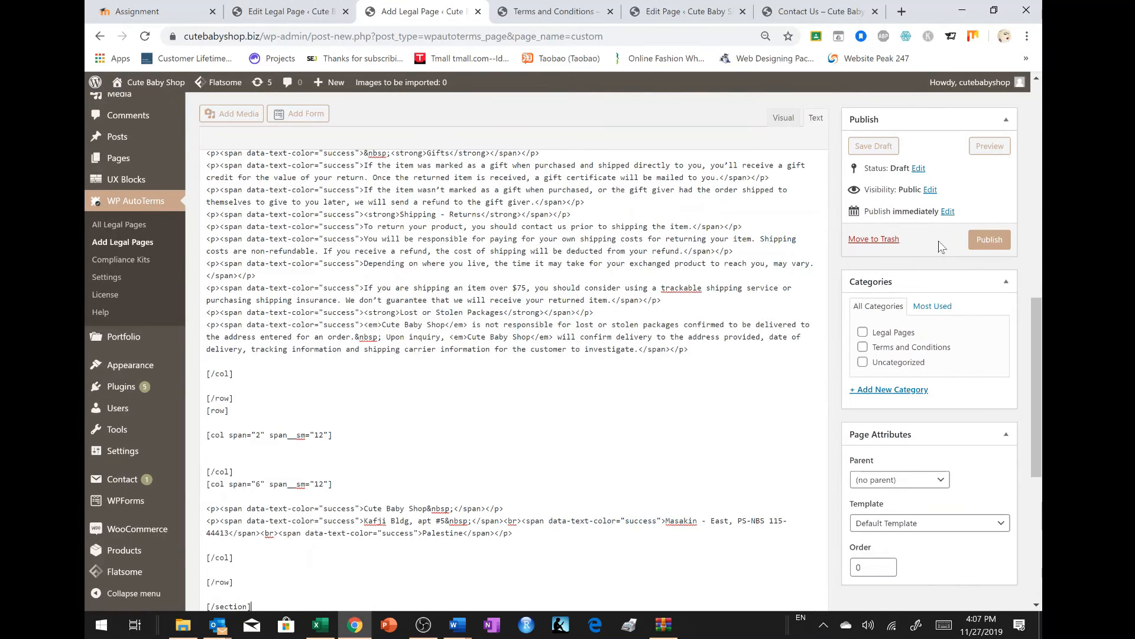
scroll(514, 355, up, 15)
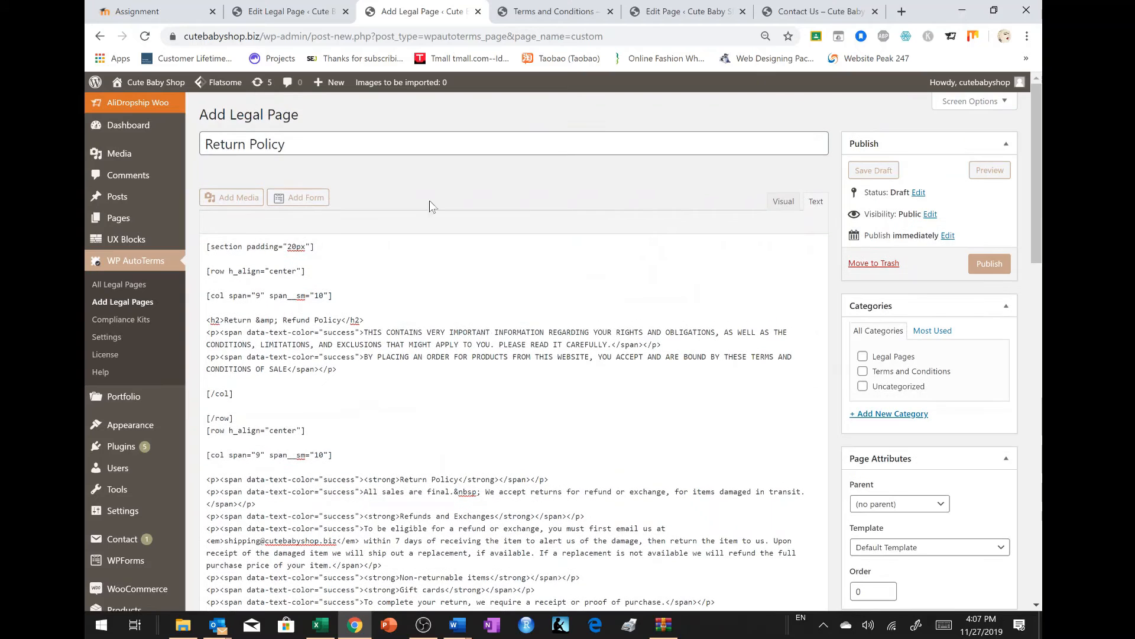
- Clear all the pasted HTML code from the Return Policy legal page's content and publish the page
click(784, 204)
click(819, 206)
key(ctrl+a)
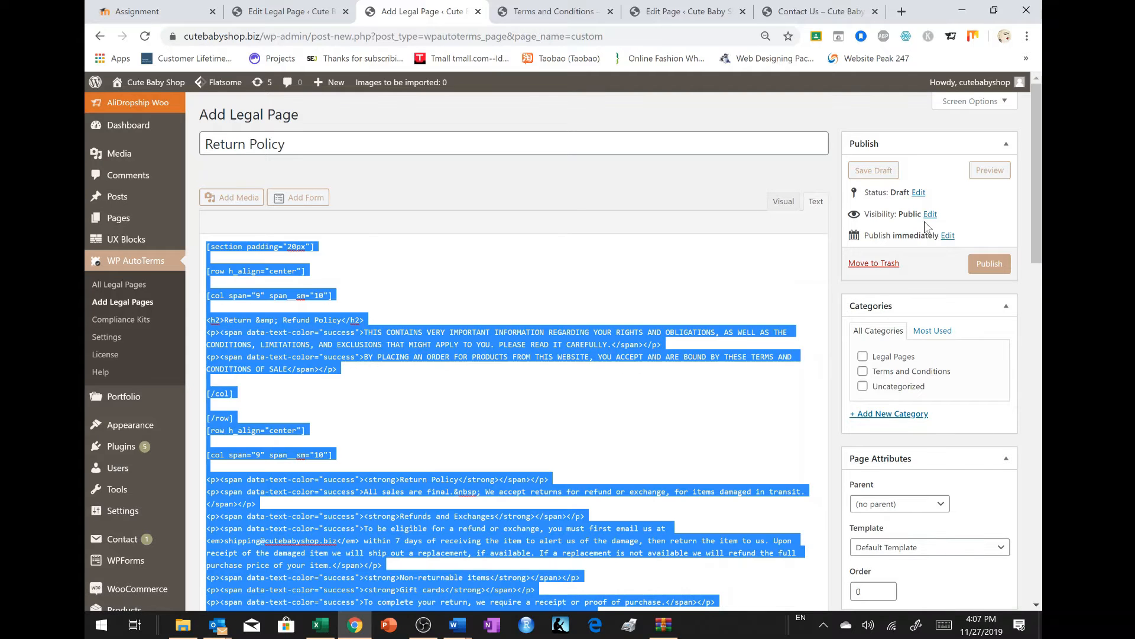
key(BackSpace)
click(985, 263)
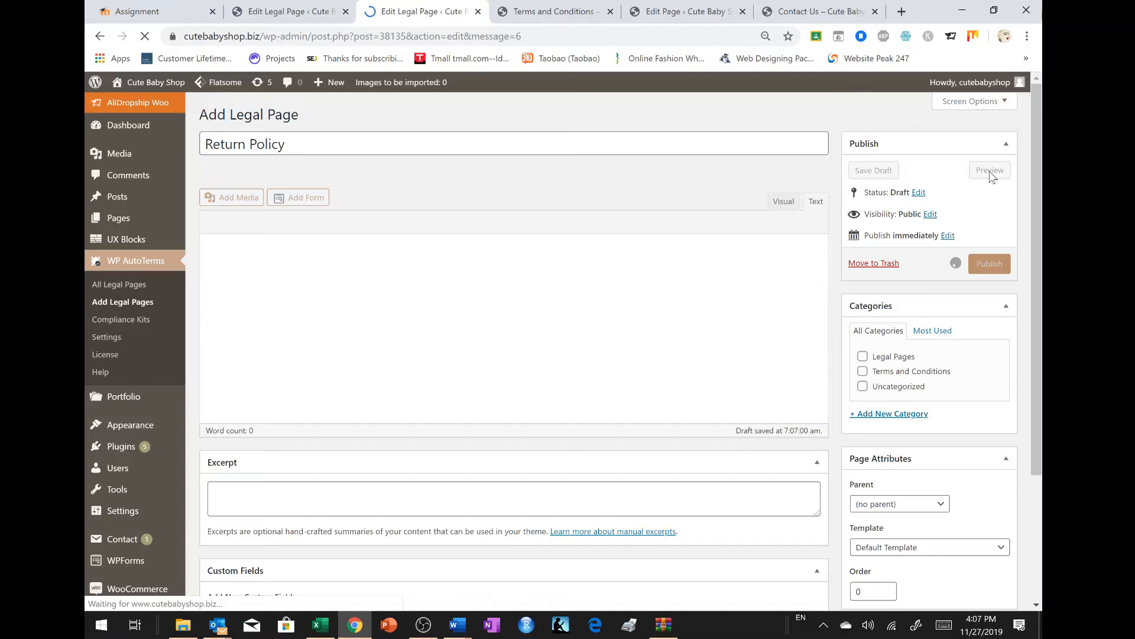
- Preview the published Return Policy legal page, open its editor from there and look over the page's settings
click(982, 262)
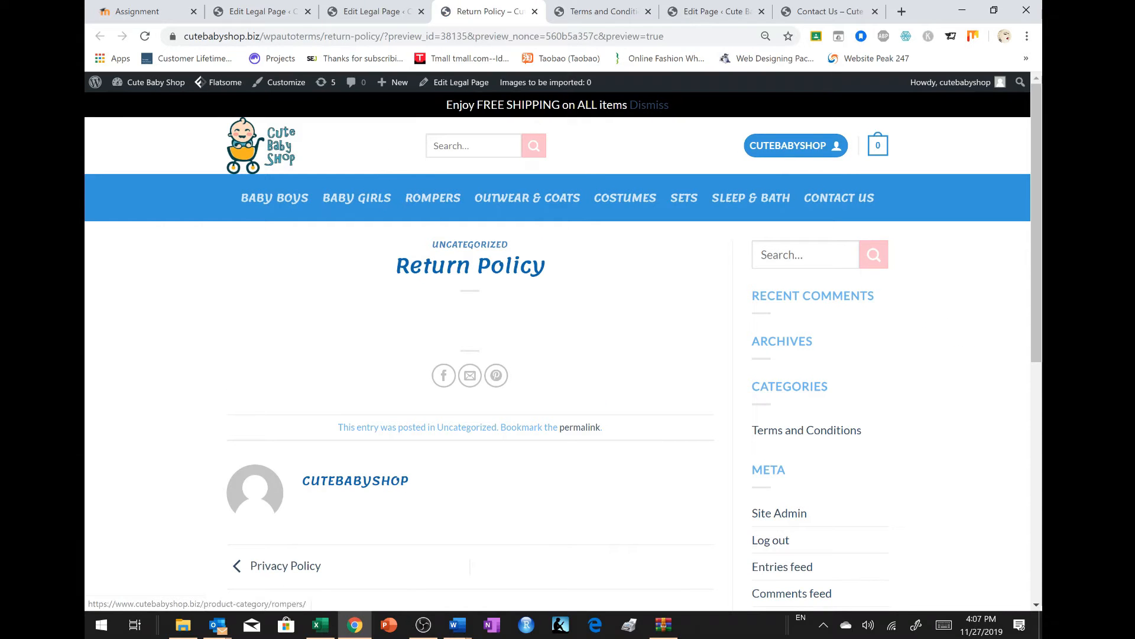
click(460, 84)
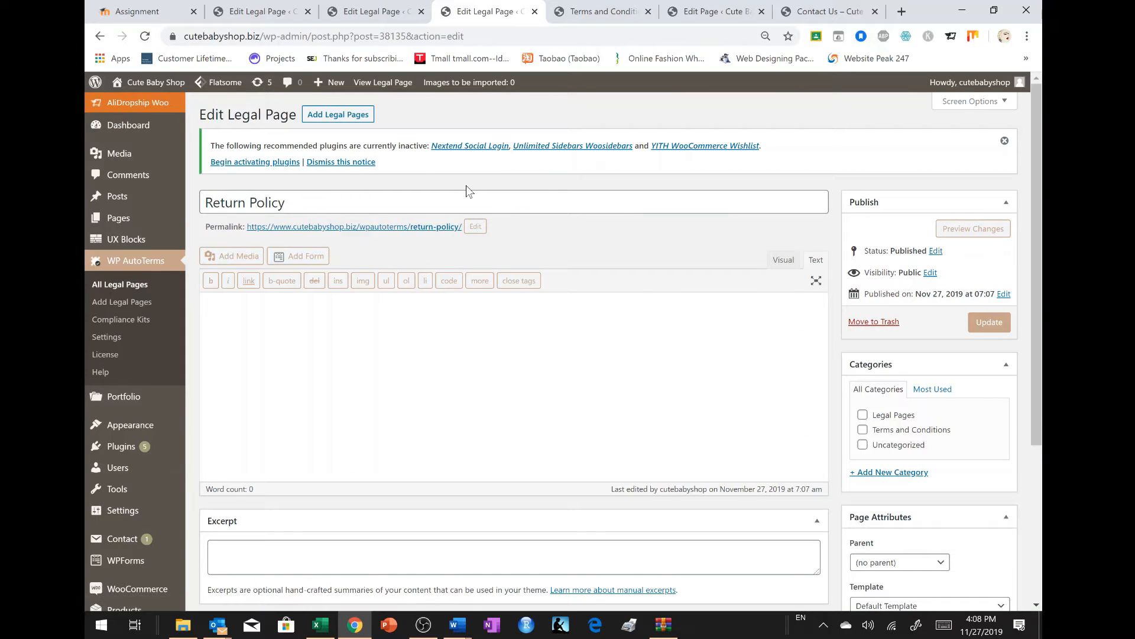
scroll(572, 219, down, 5)
scroll(572, 219, up, 5)
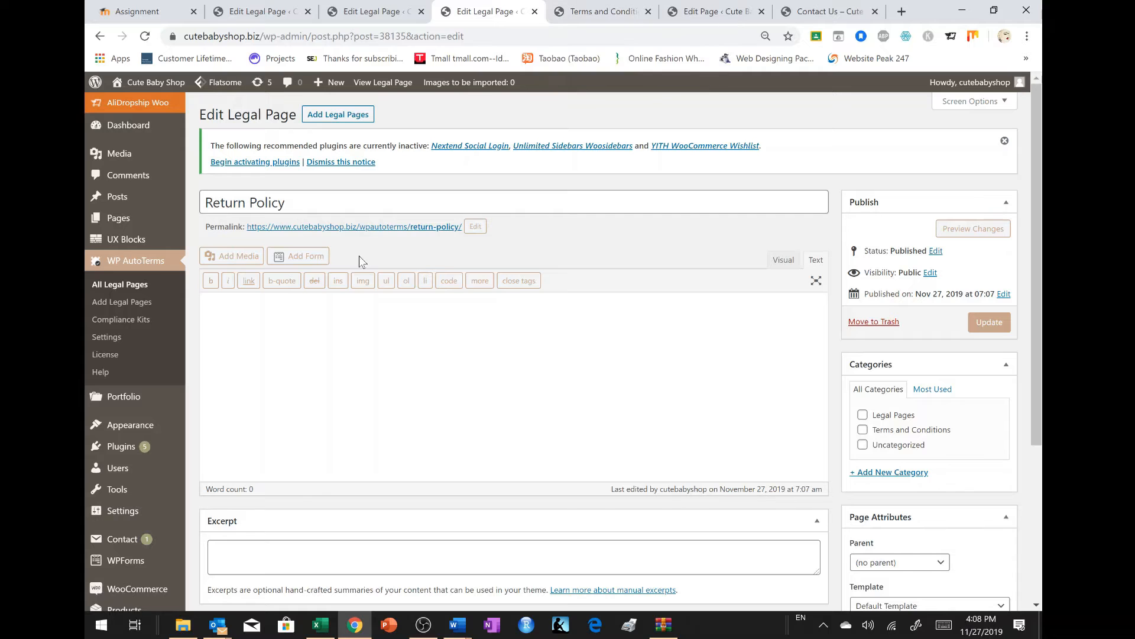
- Copy the rendered text from the existing Return Policy page's HTML block preview and paste it as the Return Policy legal page's content
click(557, 12)
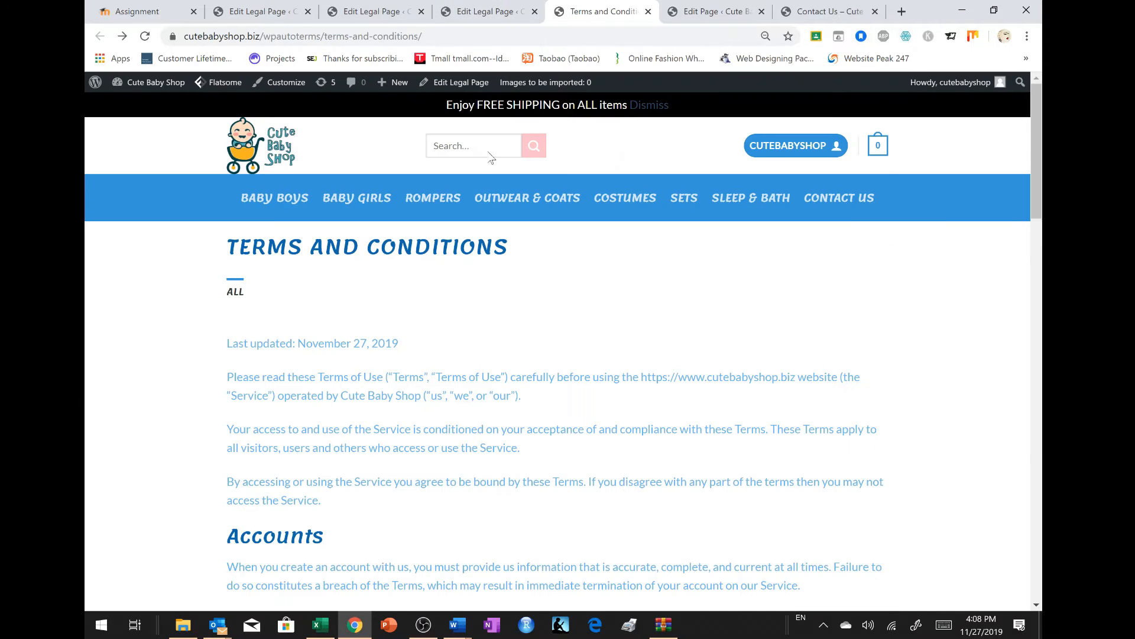
click(703, 11)
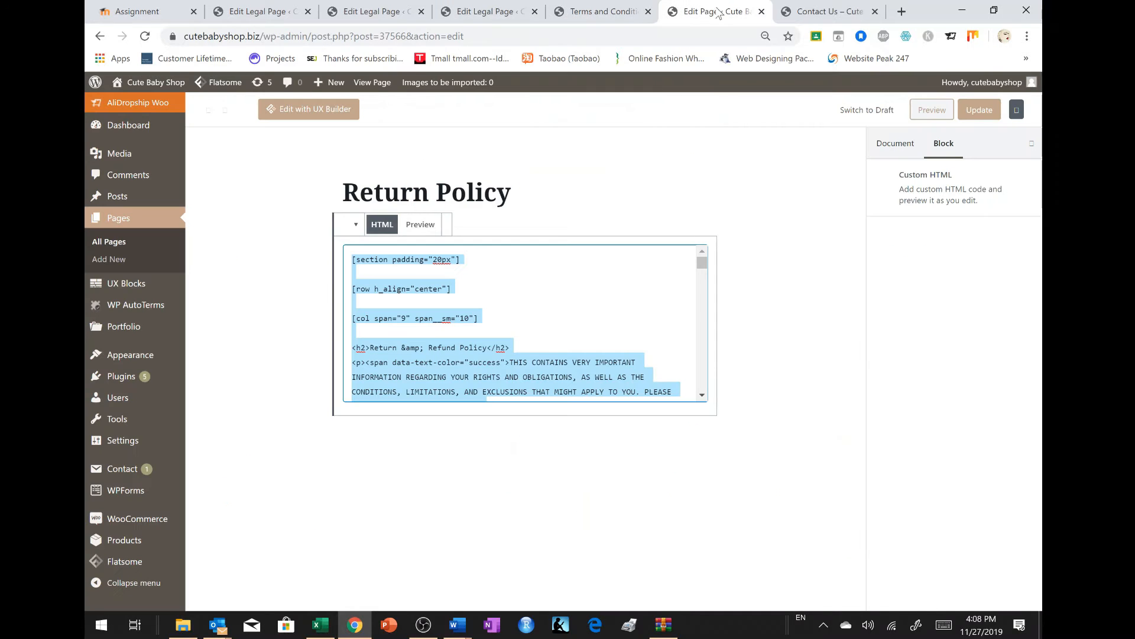
click(420, 224)
click(419, 311)
key(ctrl+a)
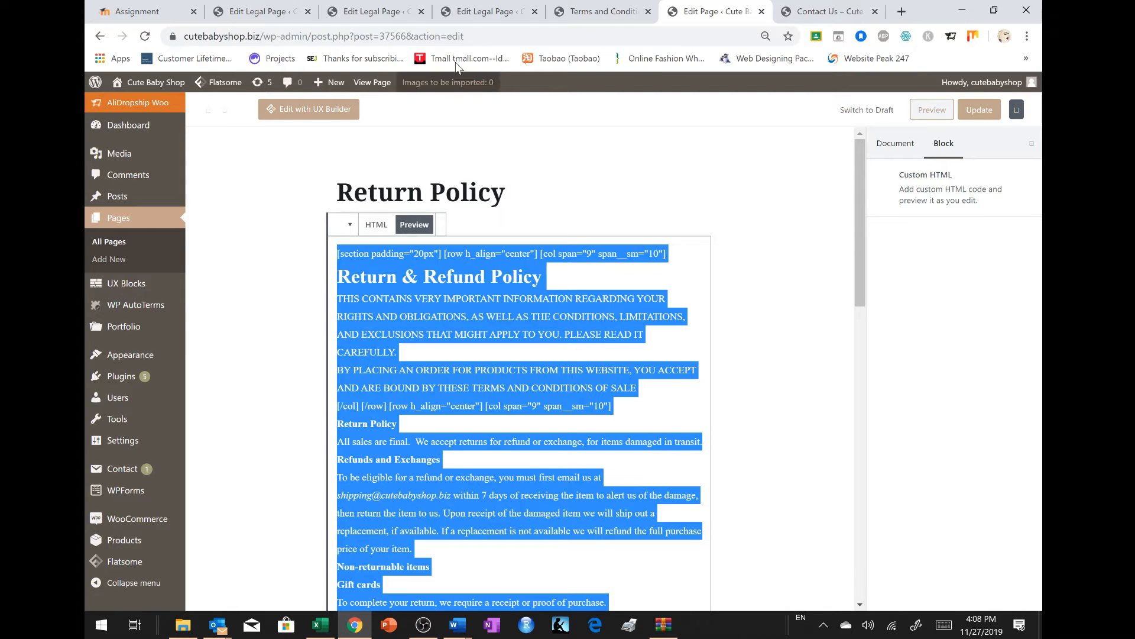
click(373, 11)
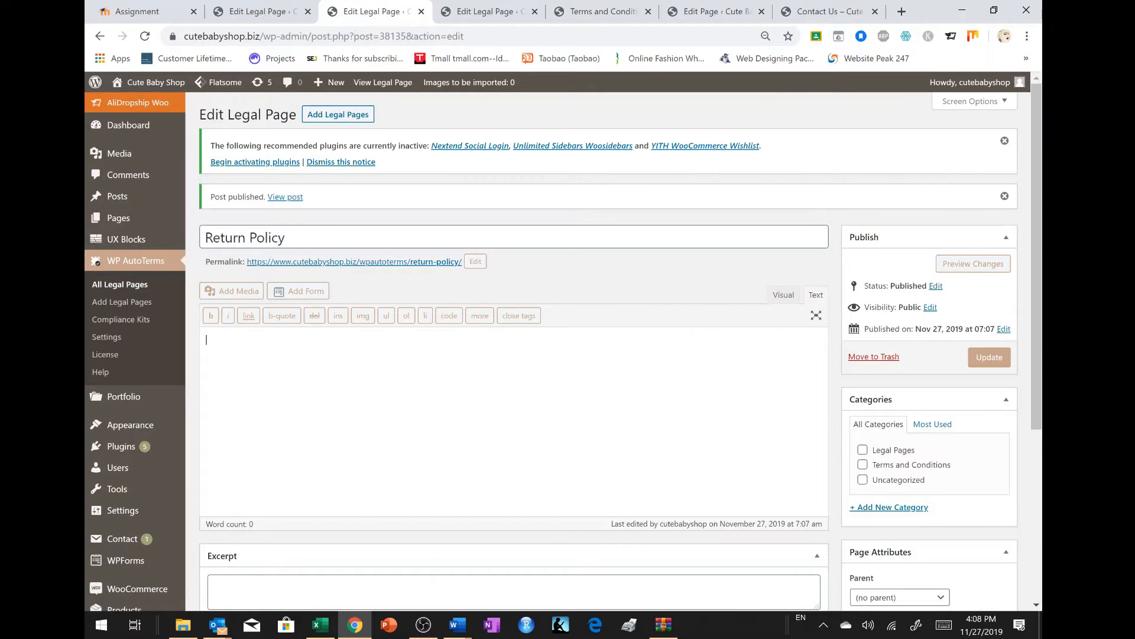
key(ctrl+v)
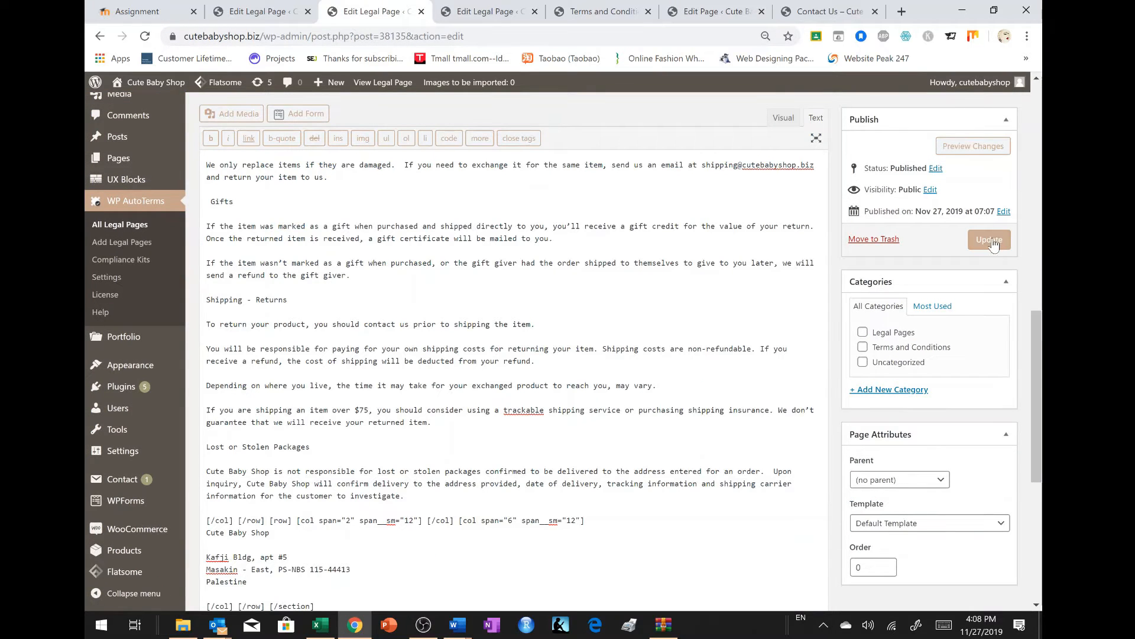
- Assign the Return Policy legal page to the Terms and Conditions category, update it and preview the changes
click(924, 349)
click(990, 239)
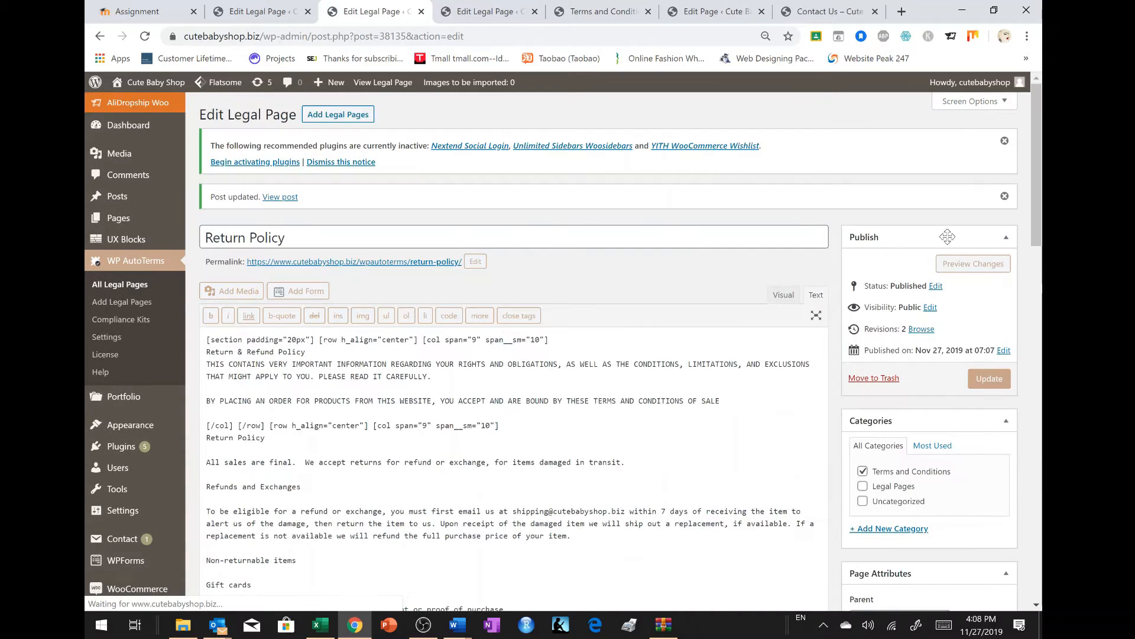
click(971, 265)
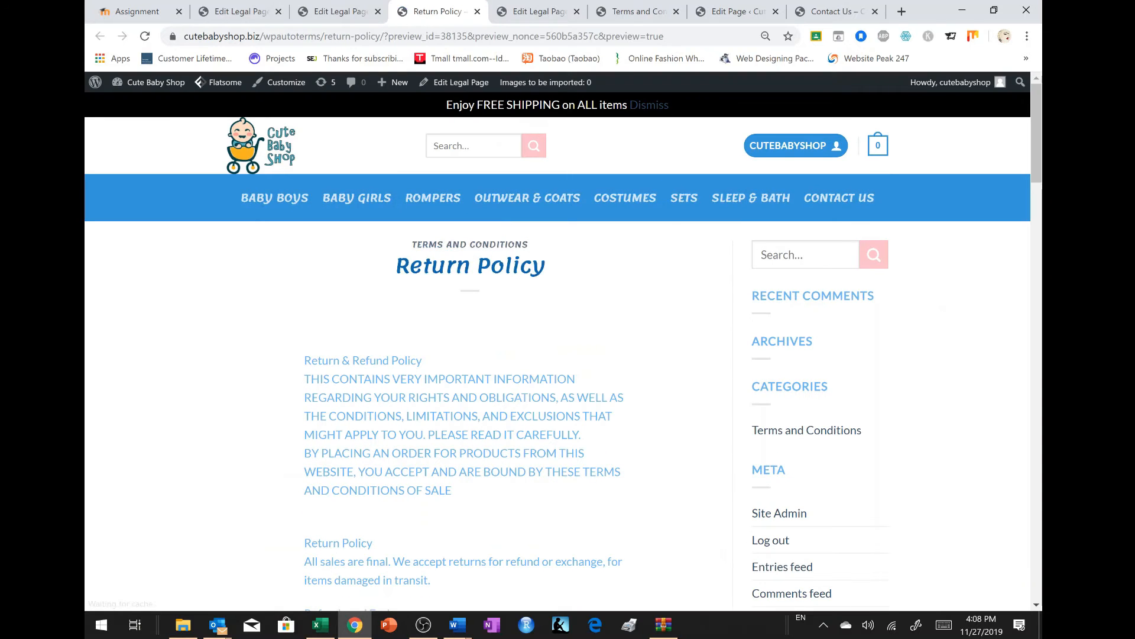
- Return to the legal page's editor and bold the "Refunds and Exchanges" and "Return & Refund Policy" headings
click(353, 12)
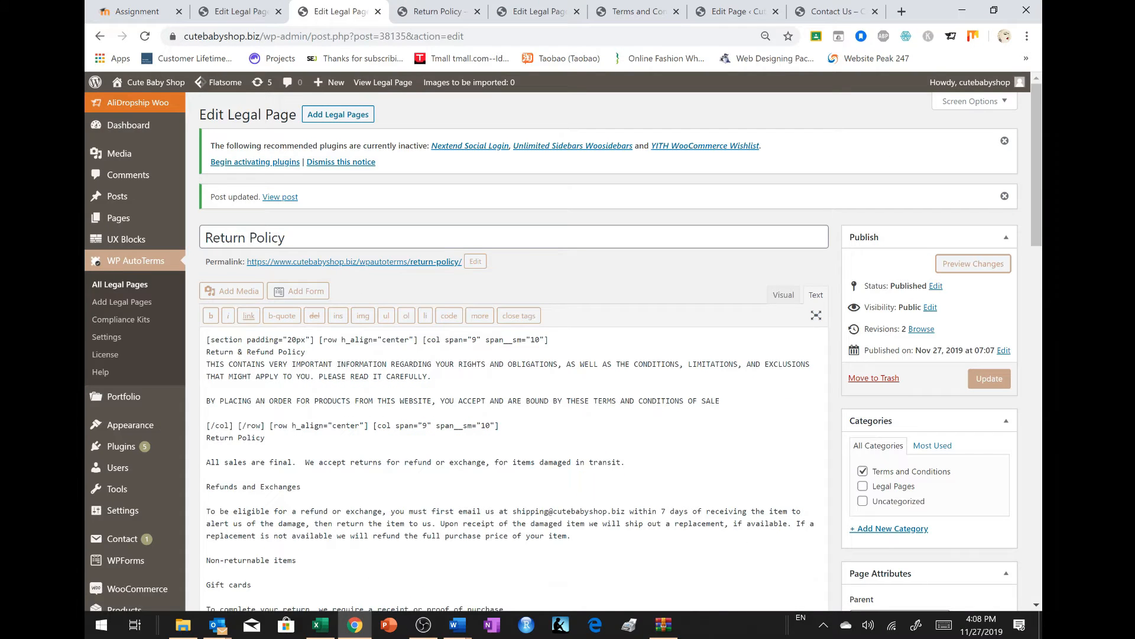
drag(301, 486, 196, 488)
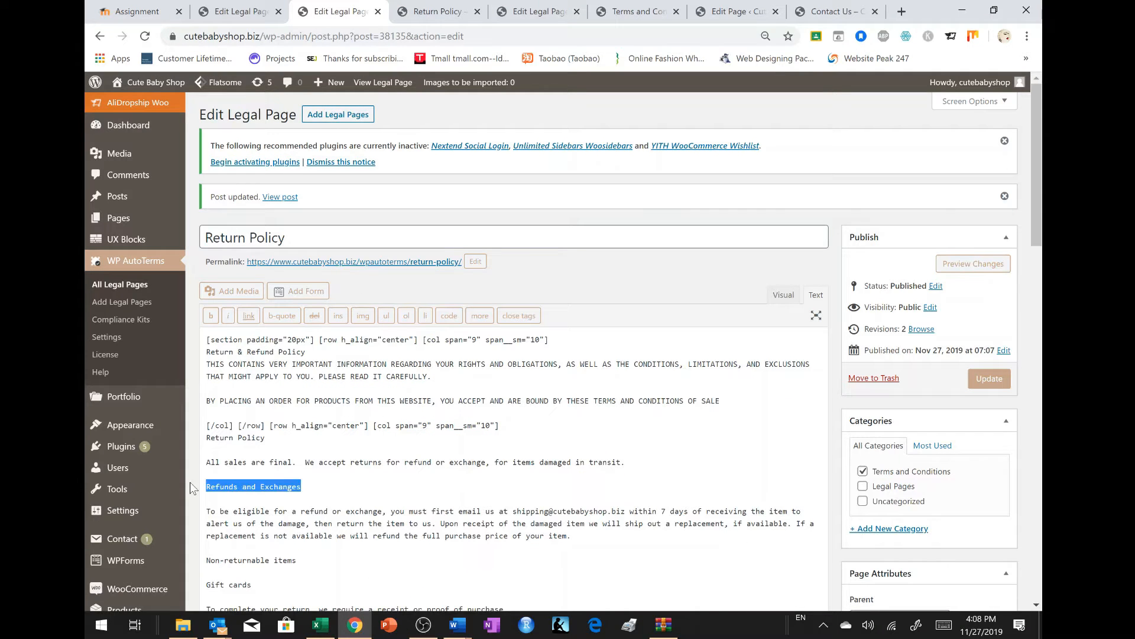
click(210, 316)
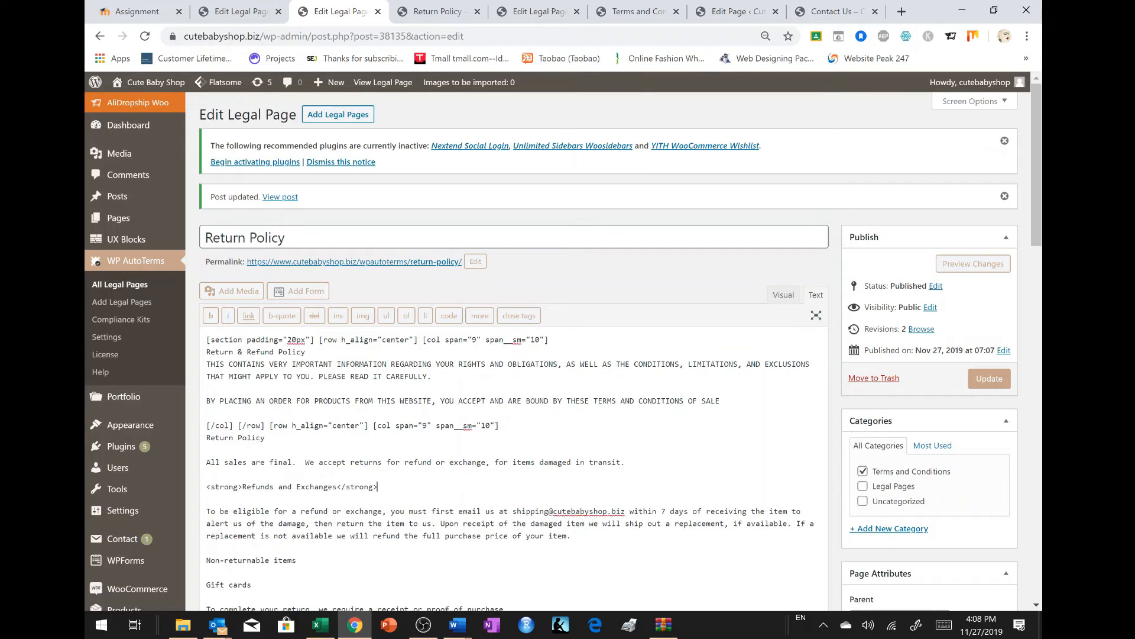
drag(305, 351, 190, 353)
click(210, 316)
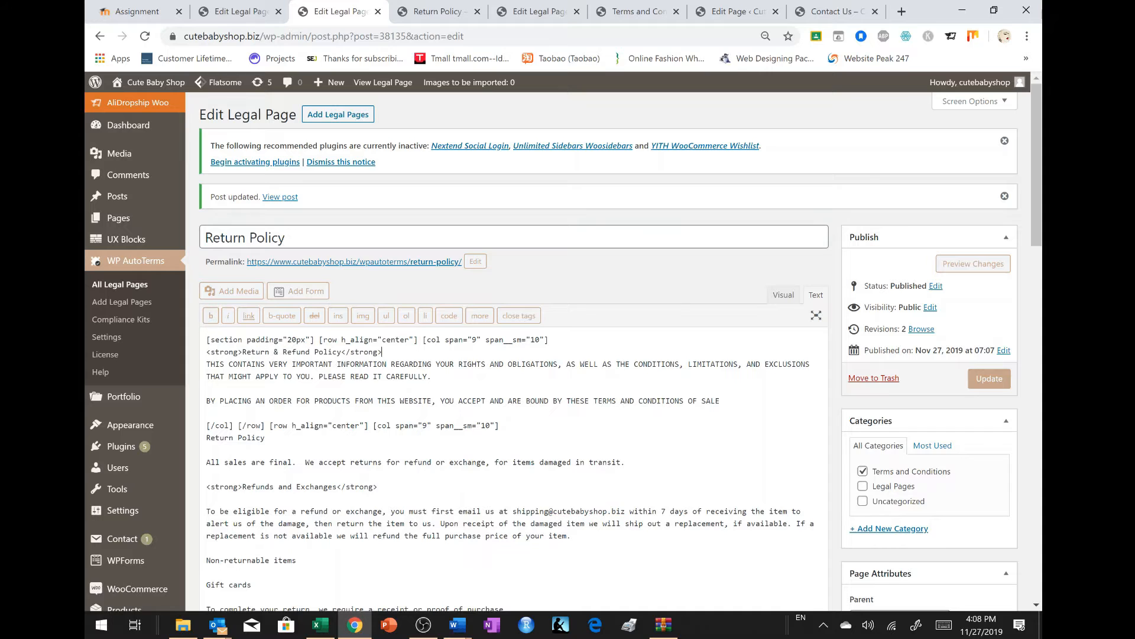
- Bold the "Gift cards" and "Non-returnable items" headings in the Return Policy content
scroll(514, 355, down, 2)
drag(252, 474, 197, 476)
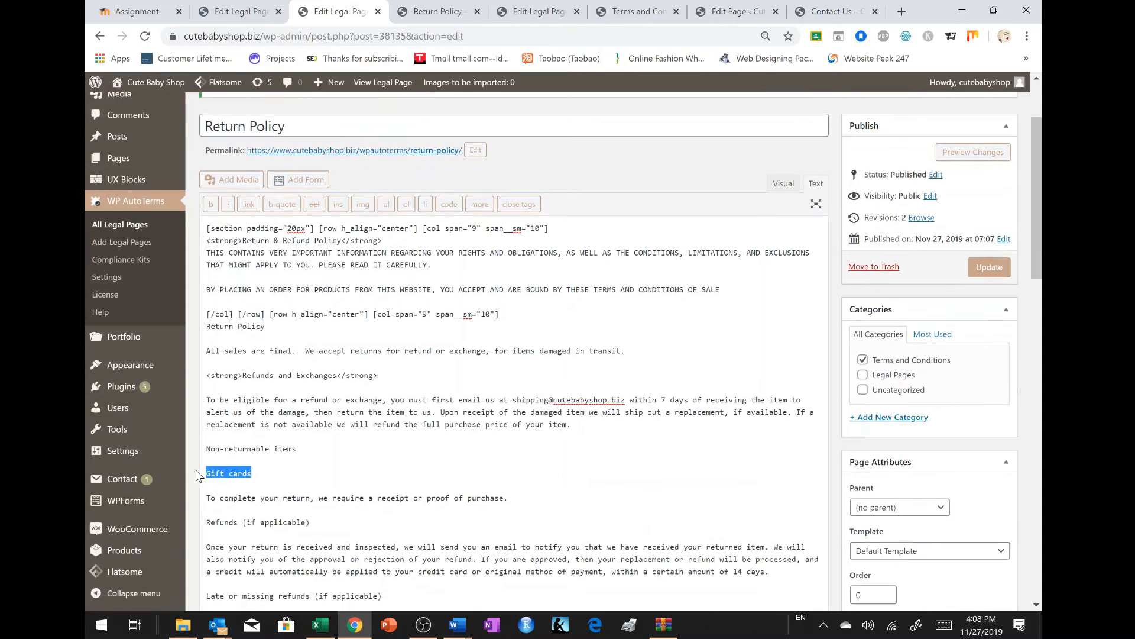
click(211, 205)
drag(298, 449, 195, 451)
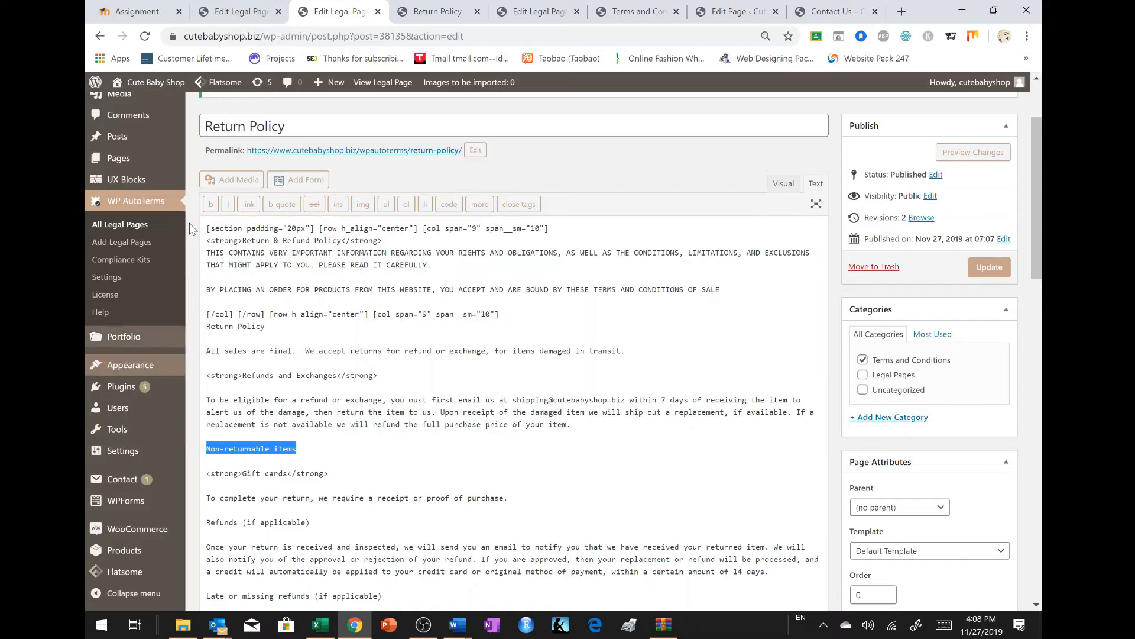
click(211, 204)
- Bold the "Refunds (if applicable)" and "Late or missing refunds (if applicable)" headings
scroll(212, 210, down, 3)
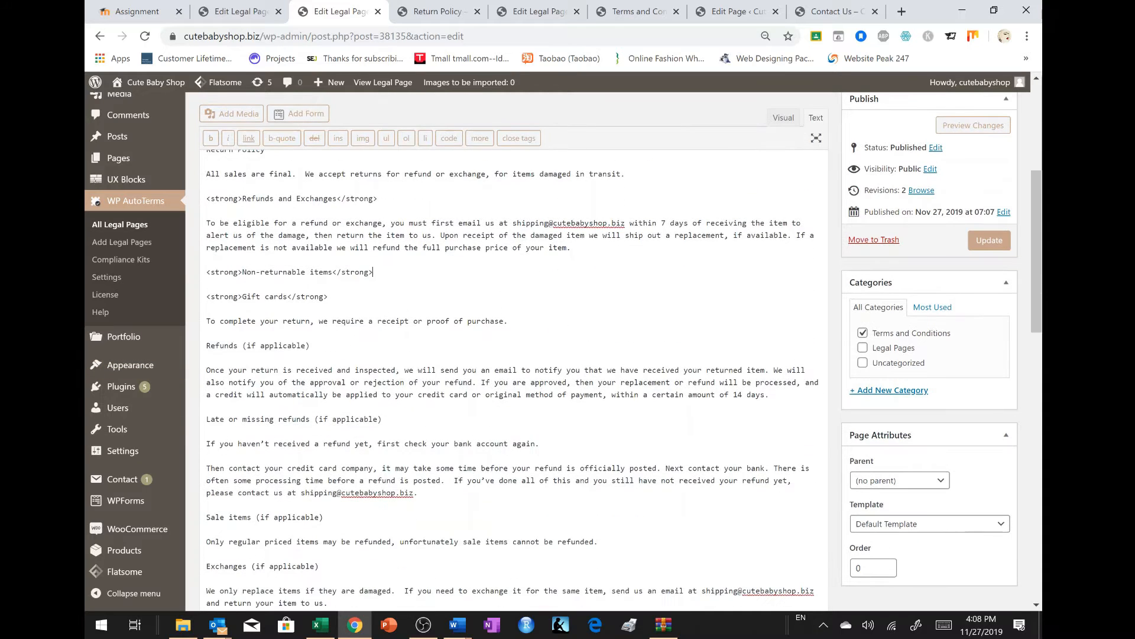
drag(310, 346, 205, 345)
click(211, 138)
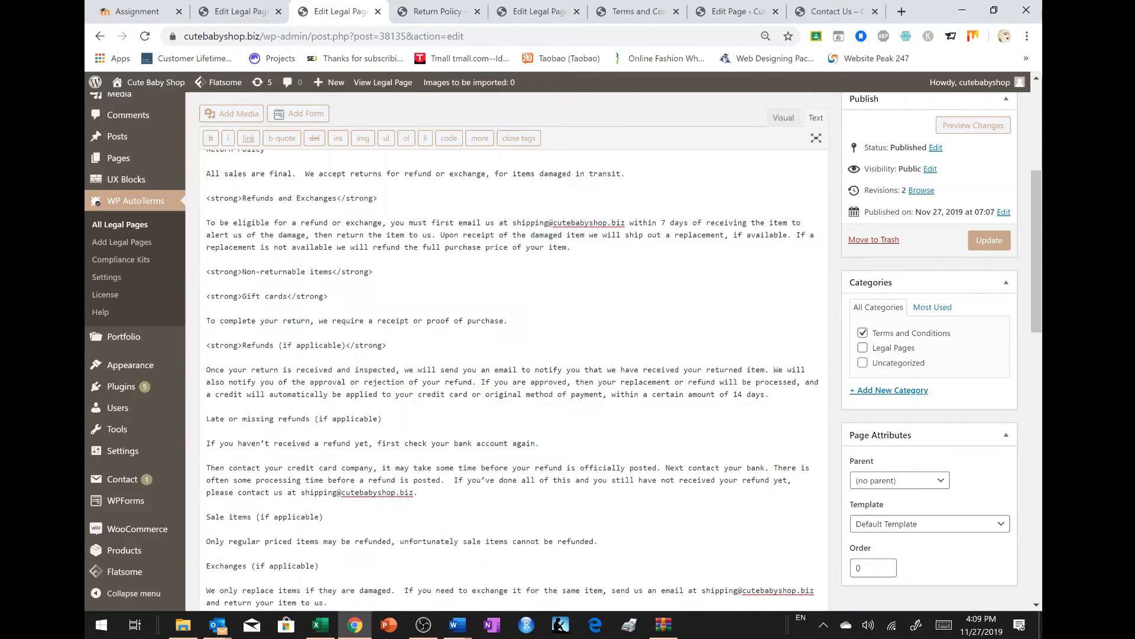
scroll(512, 379, down, 1)
drag(383, 353, 205, 353)
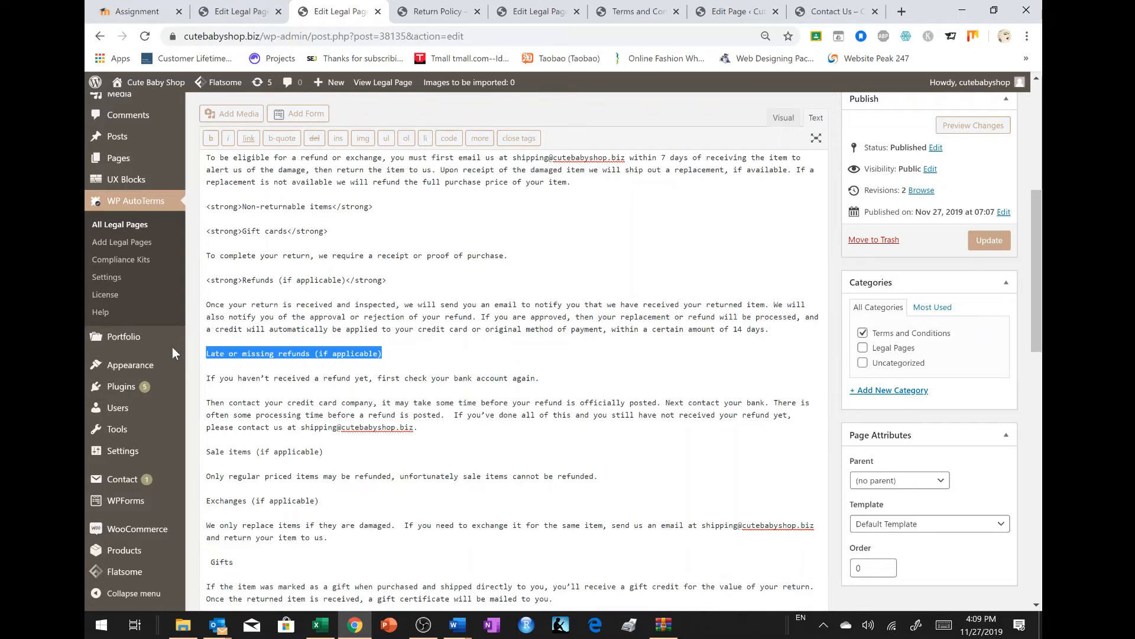
click(210, 138)
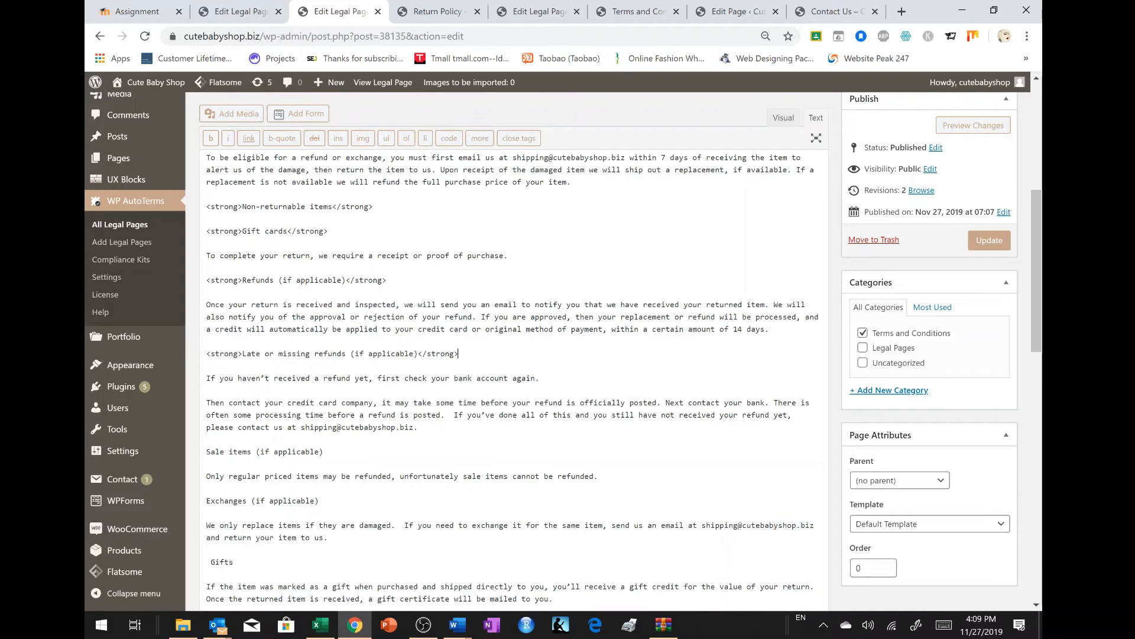
- Bold the "Sale items (if applicable)" and "Exchanges (if applicable)" headings
scroll(512, 378, down, 2)
key(shift+Up)
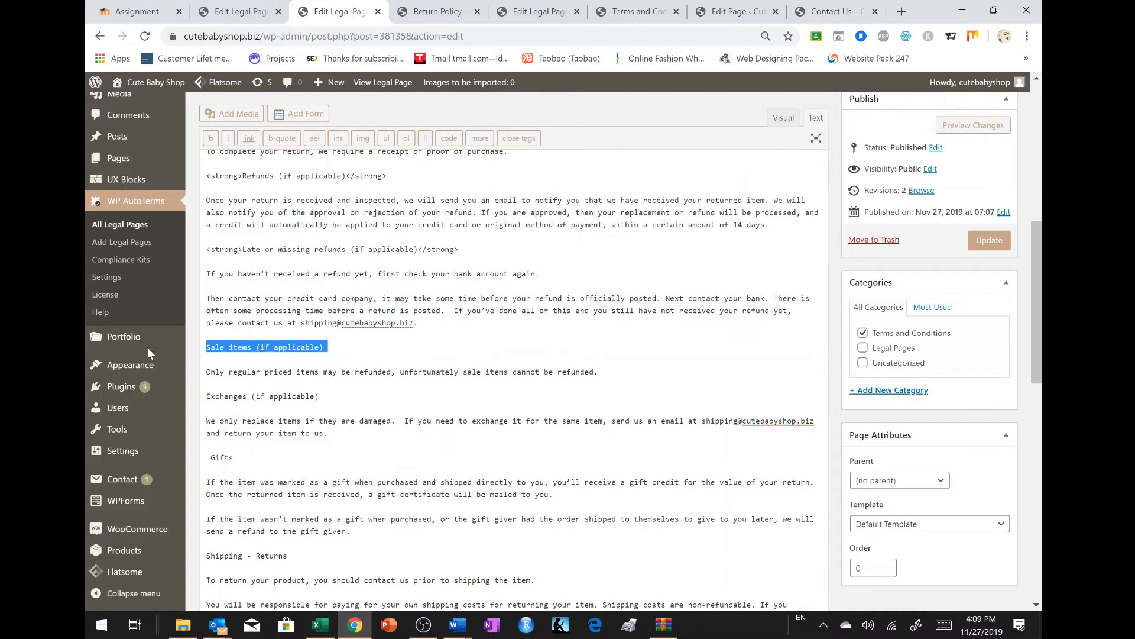
click(211, 138)
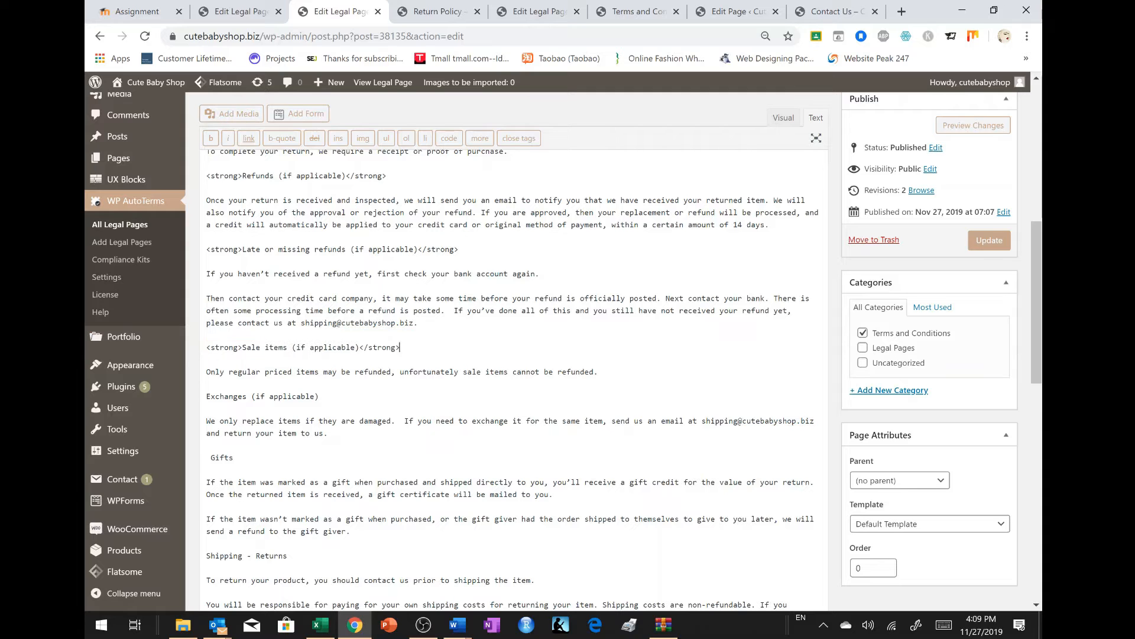
drag(320, 396, 153, 395)
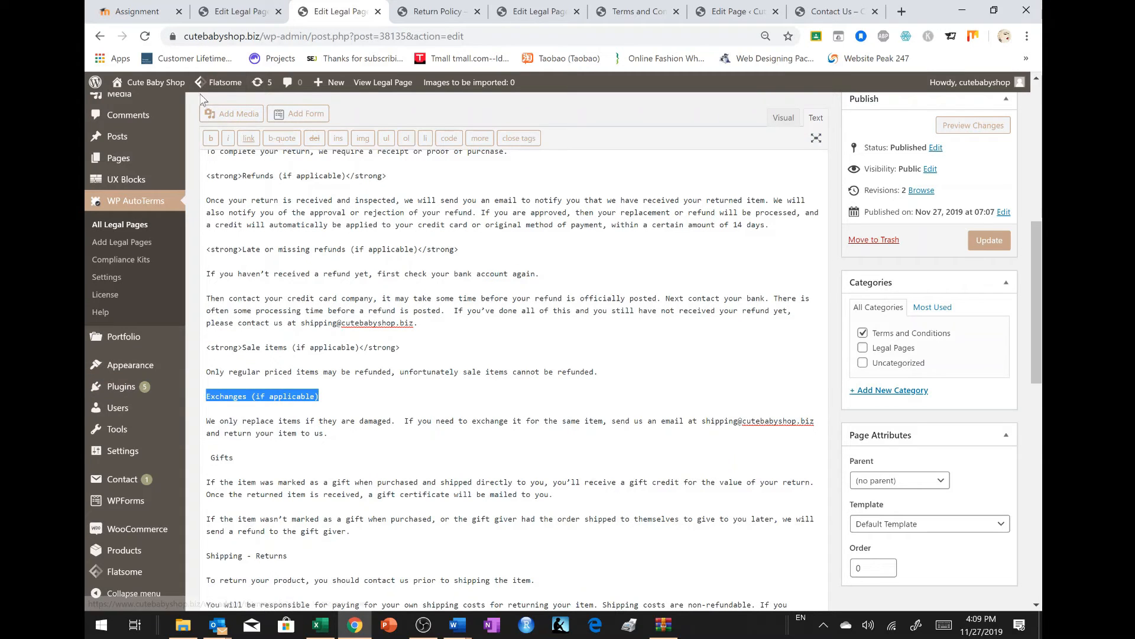
click(210, 138)
- Bold the "Gifts" heading and remove the stray space in front of the word
drag(235, 457, 206, 457)
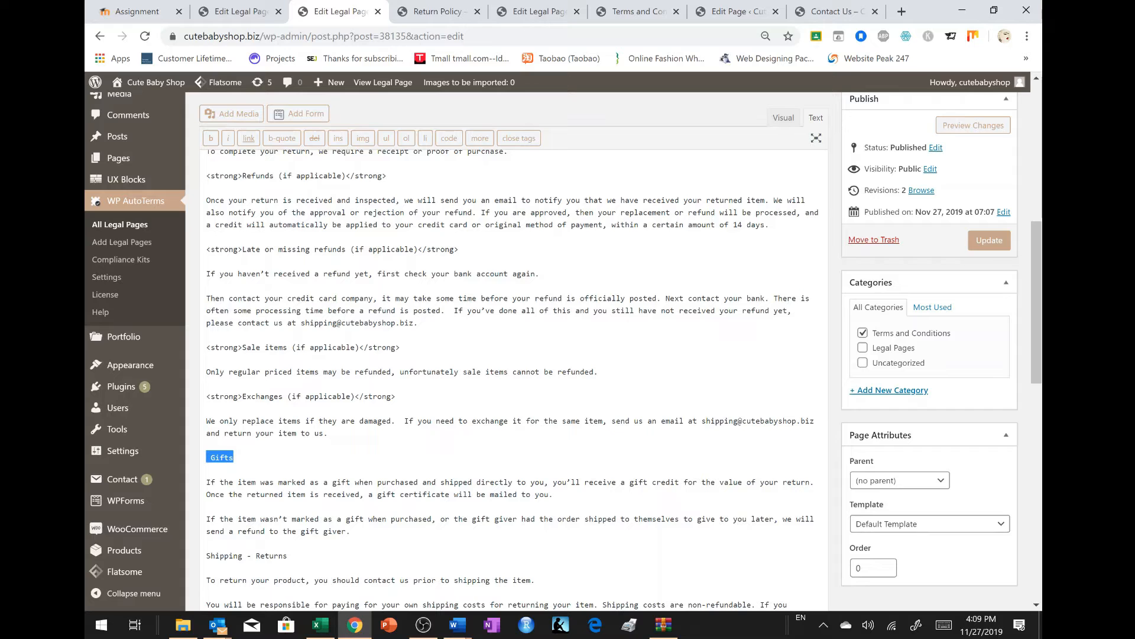
click(210, 138)
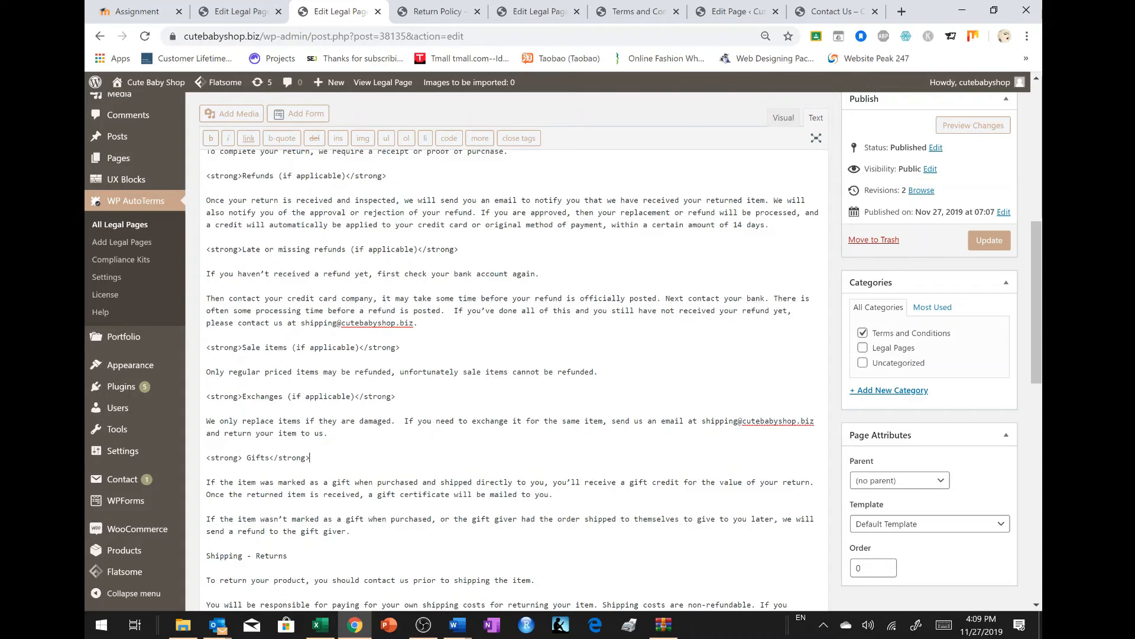
click(246, 457)
key(BackSpace)
- Bold the "Shipping - Returns" and "Lost or Stolen Packages" headings
scroll(508, 378, down, 2)
drag(288, 424, 188, 425)
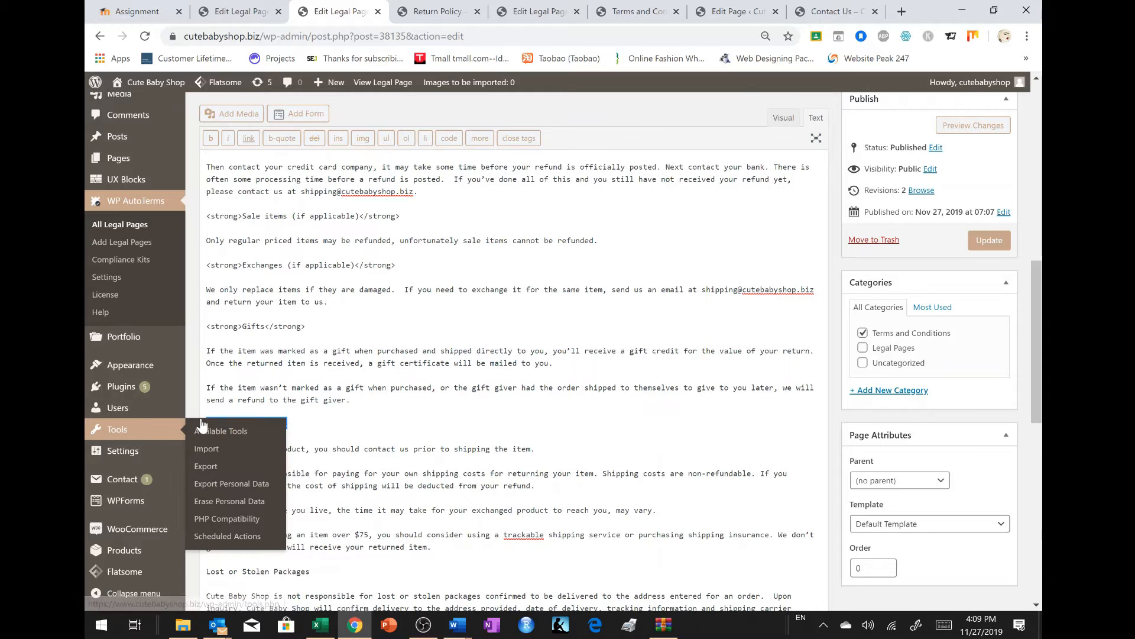
drag(288, 424, 183, 426)
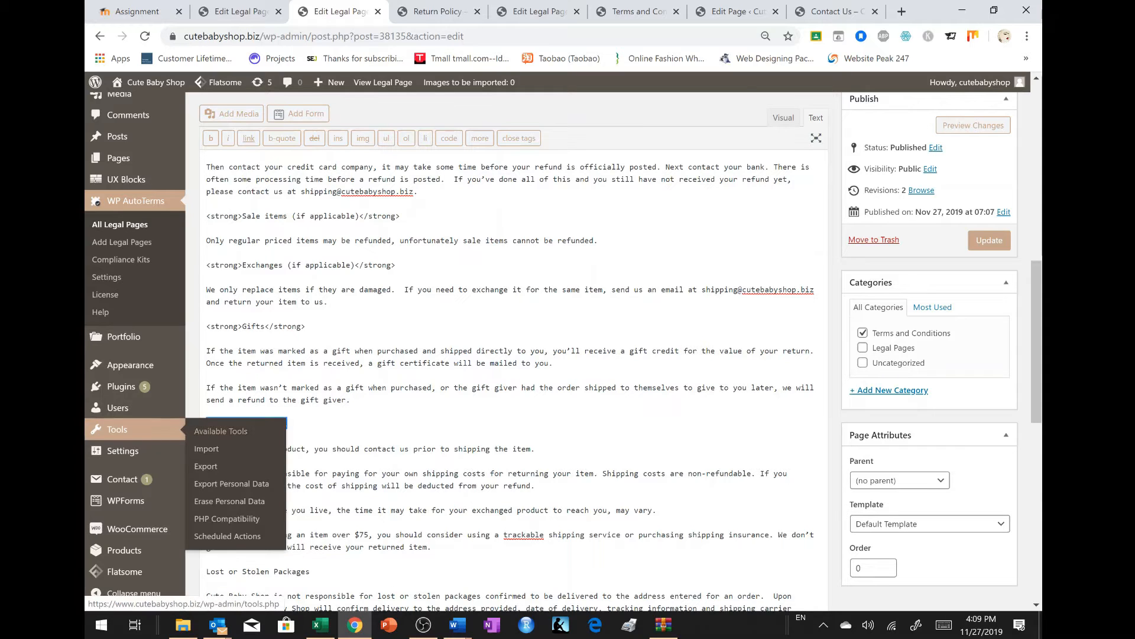
click(211, 139)
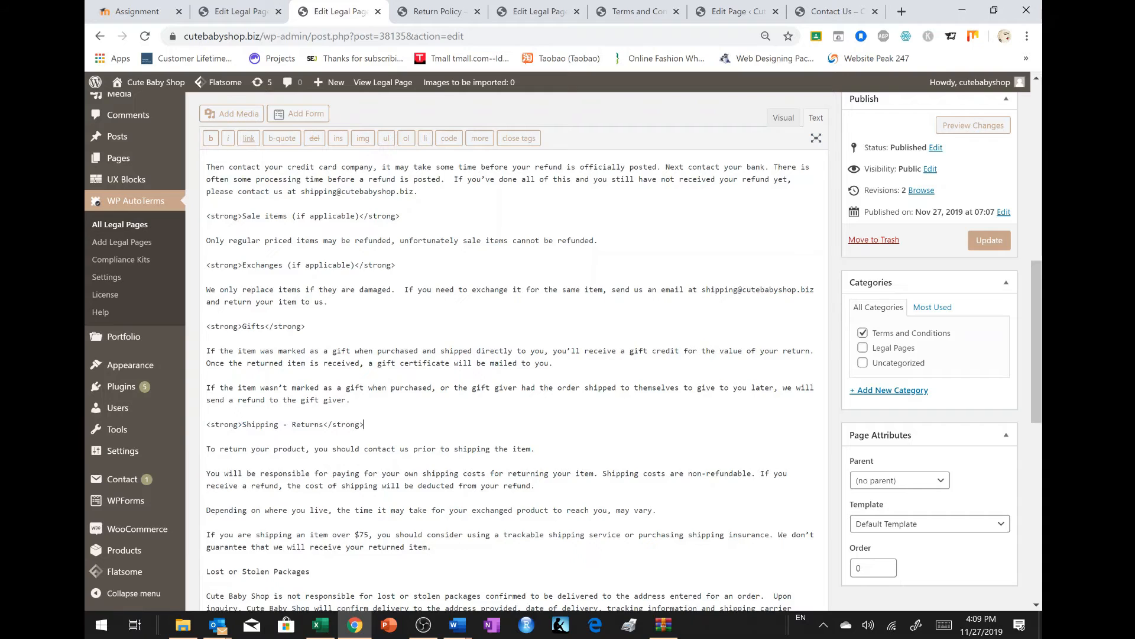
scroll(513, 367, down, 3)
drag(310, 416, 205, 416)
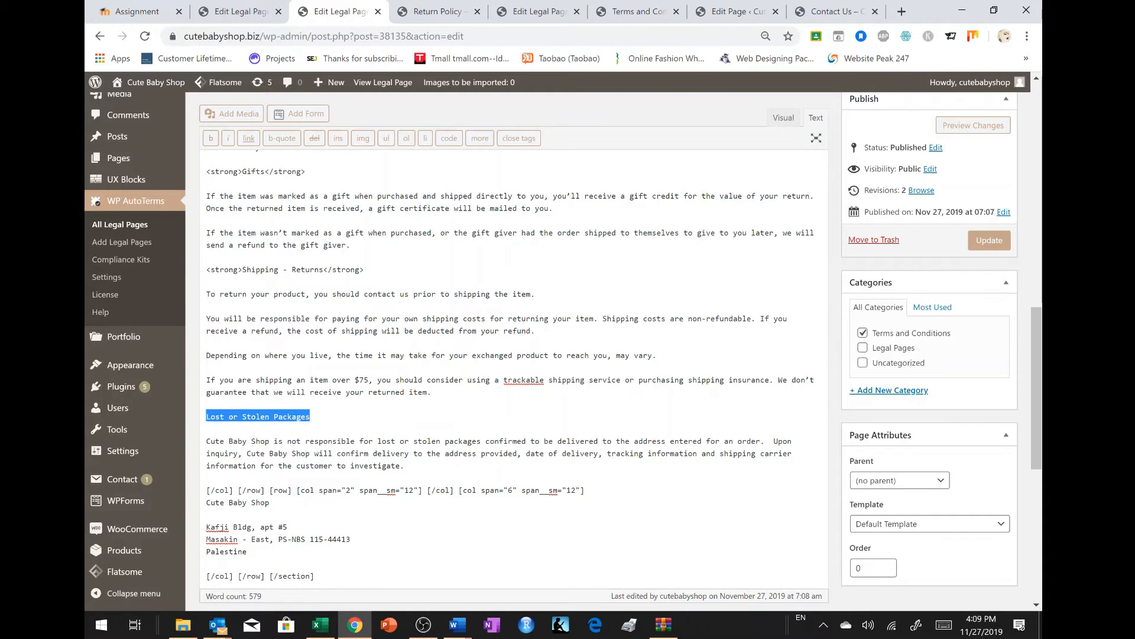
click(212, 139)
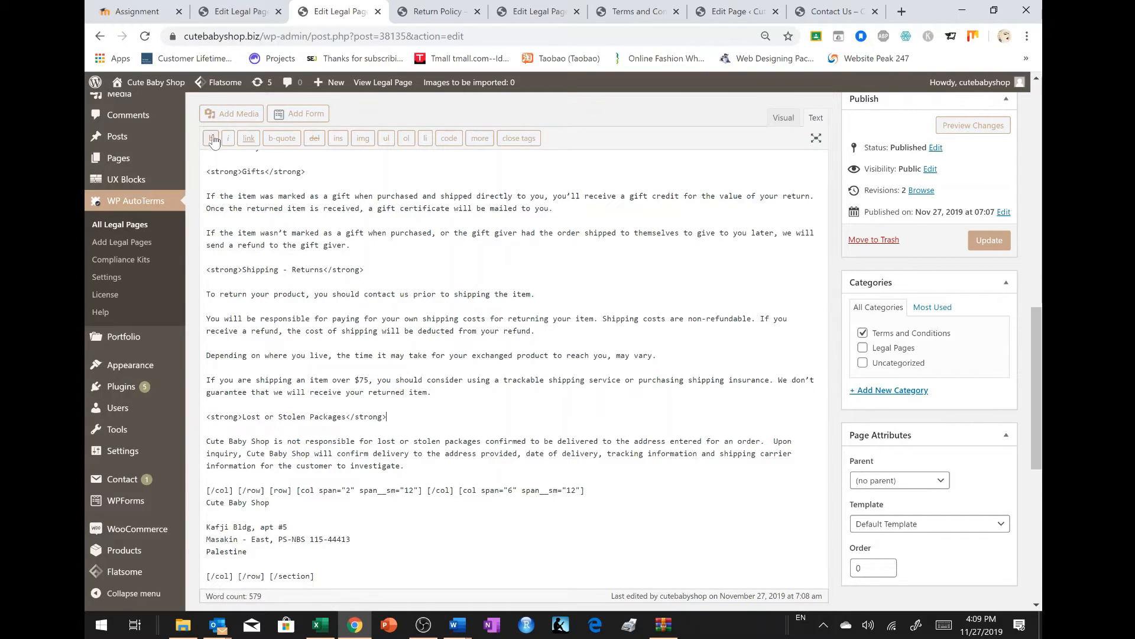
- Update the Return Policy legal page and preview it to check the bold headings
click(1000, 240)
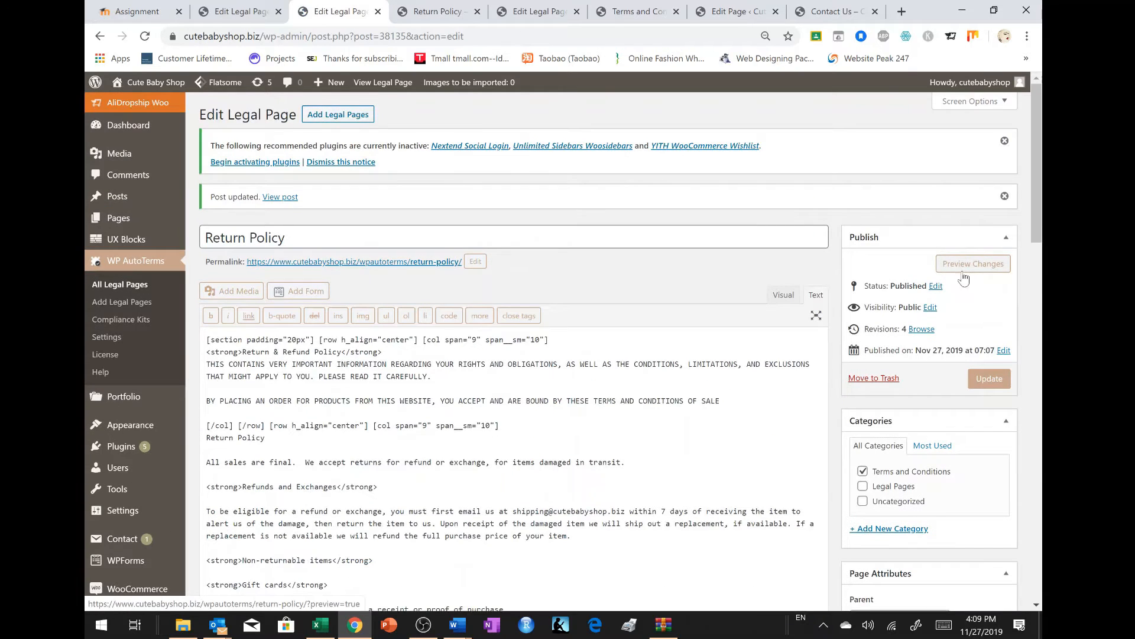
click(968, 271)
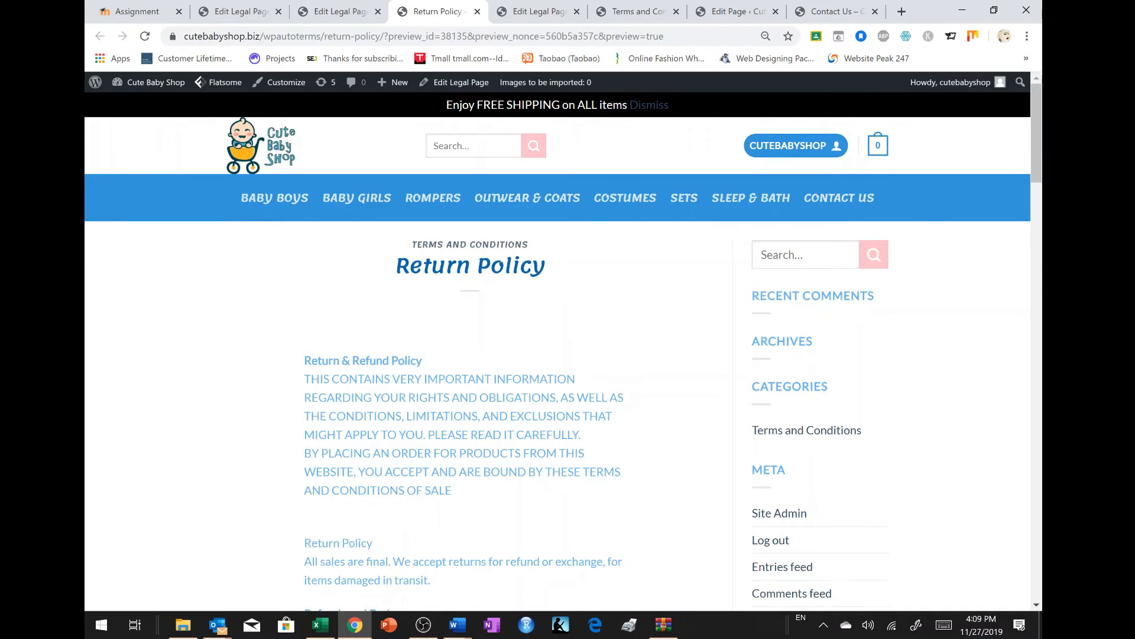
scroll(566, 359, down, 12)
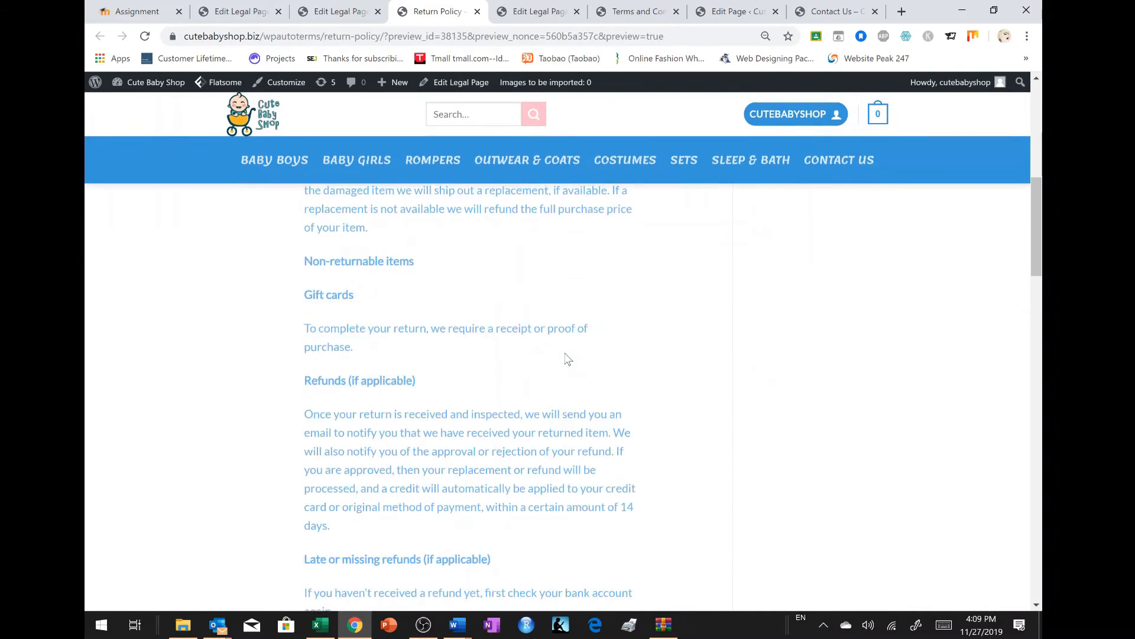
- Move the older duplicate Terms and Conditions legal page, the one with shortcode page "terms-and-conditions", to the trash
scroll(566, 359, up, 12)
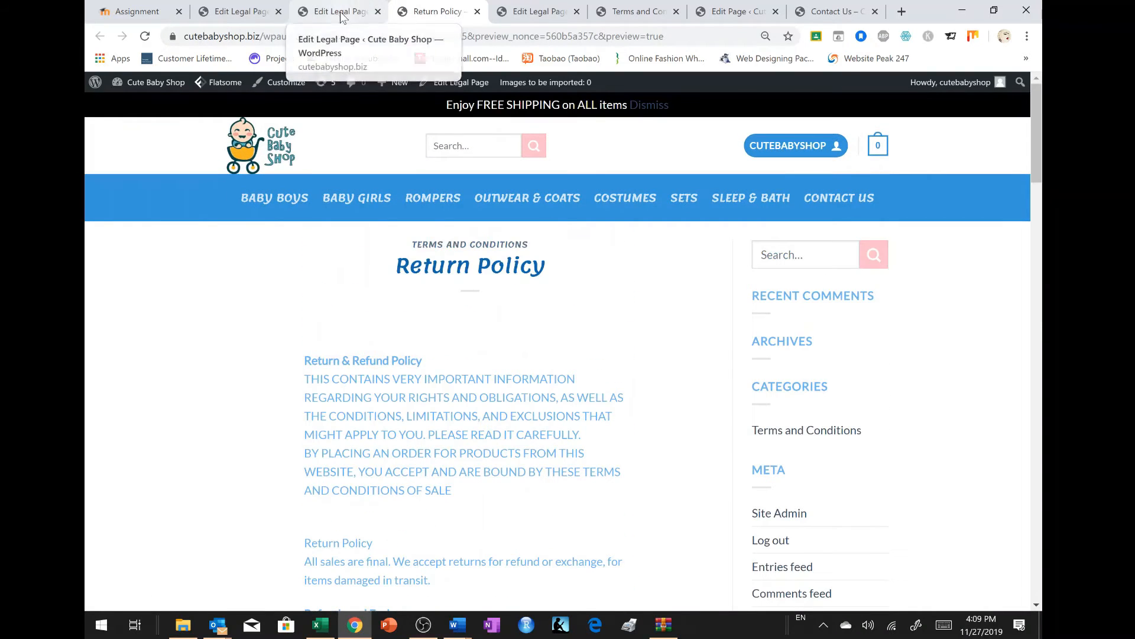
scroll(877, 312, down, 2)
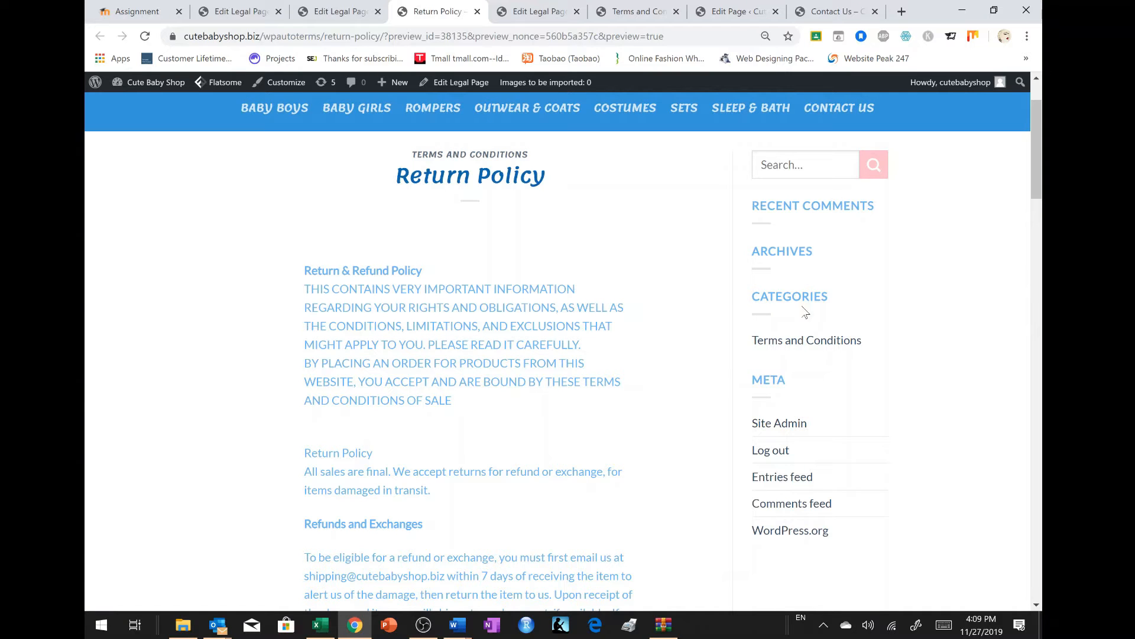
click(327, 13)
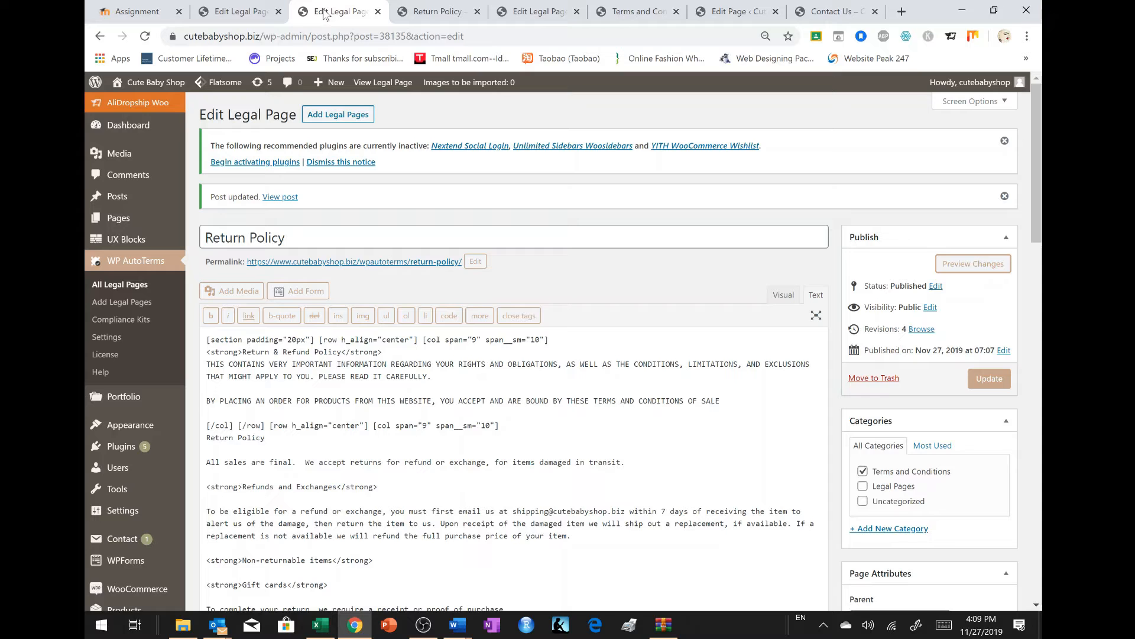
click(125, 293)
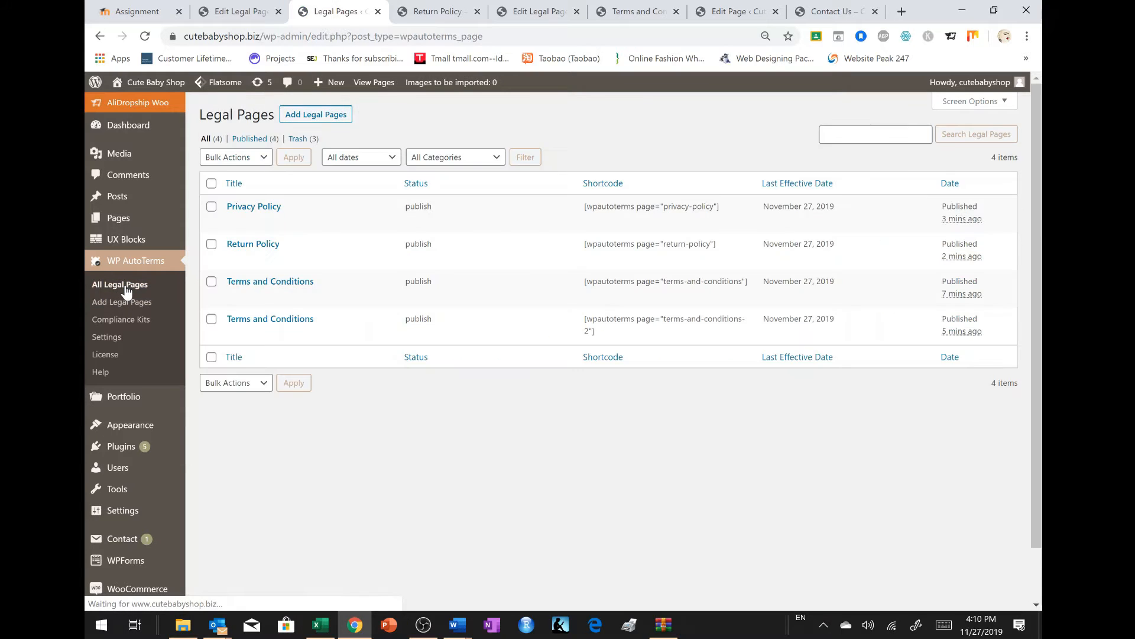
mouse_move(249, 293)
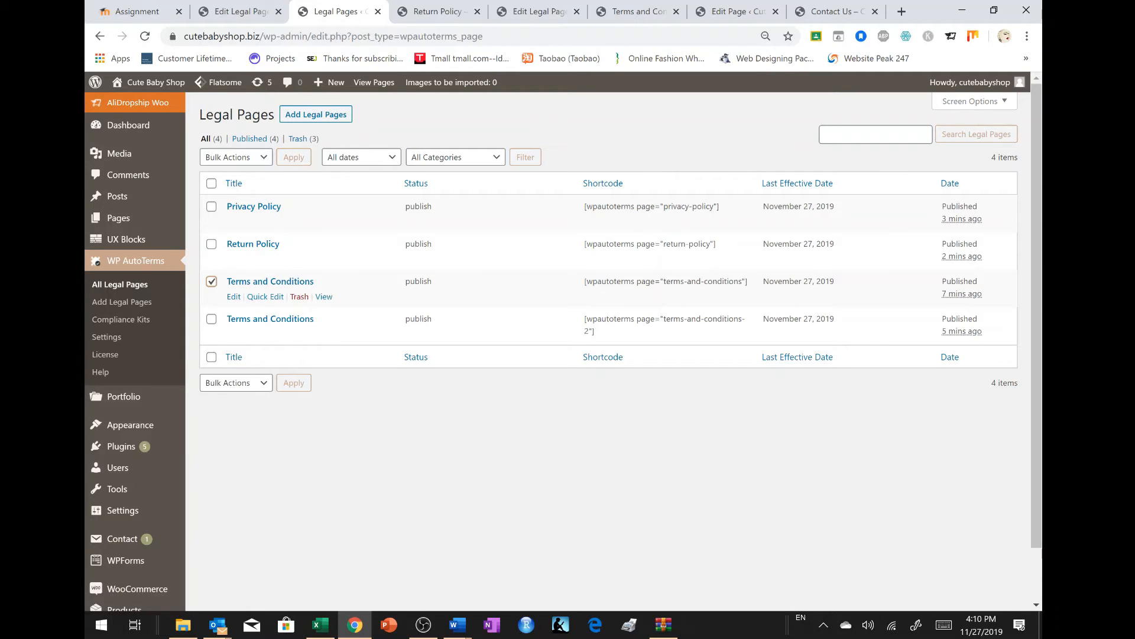
click(300, 297)
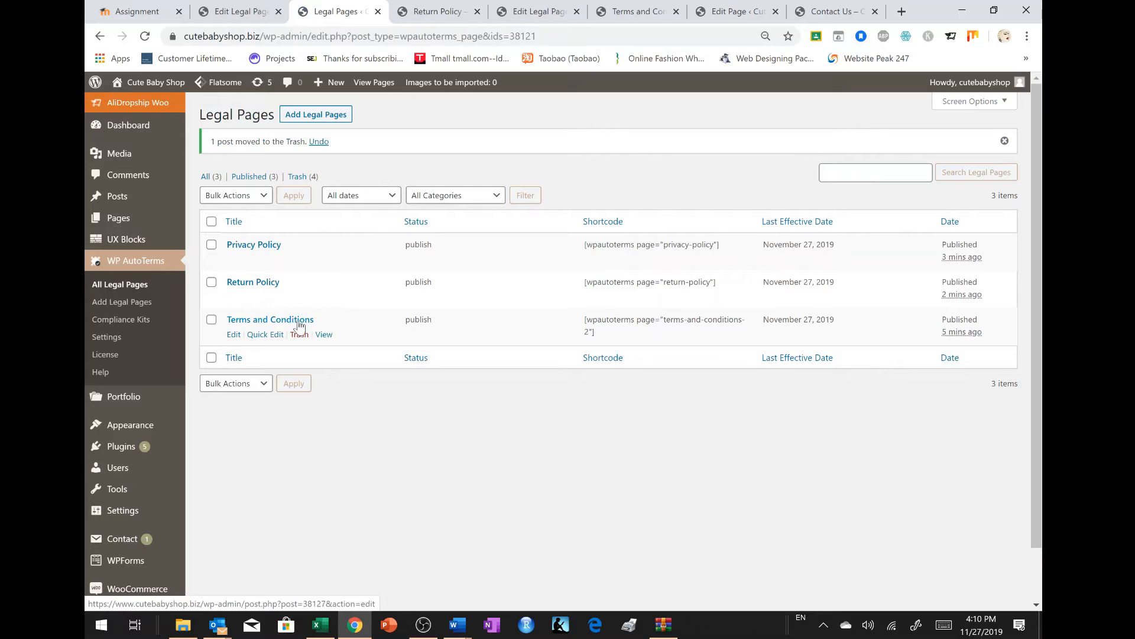
- Quick-edit the remaining Terms and Conditions legal page to use the Portfolio template and save it
click(265, 334)
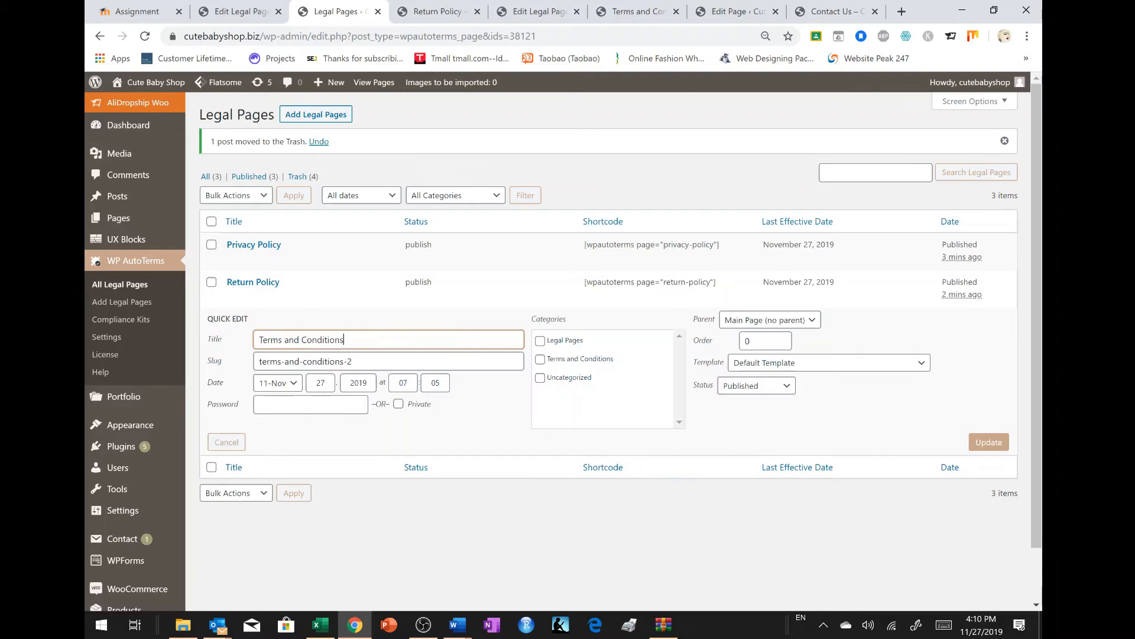
click(898, 365)
click(785, 298)
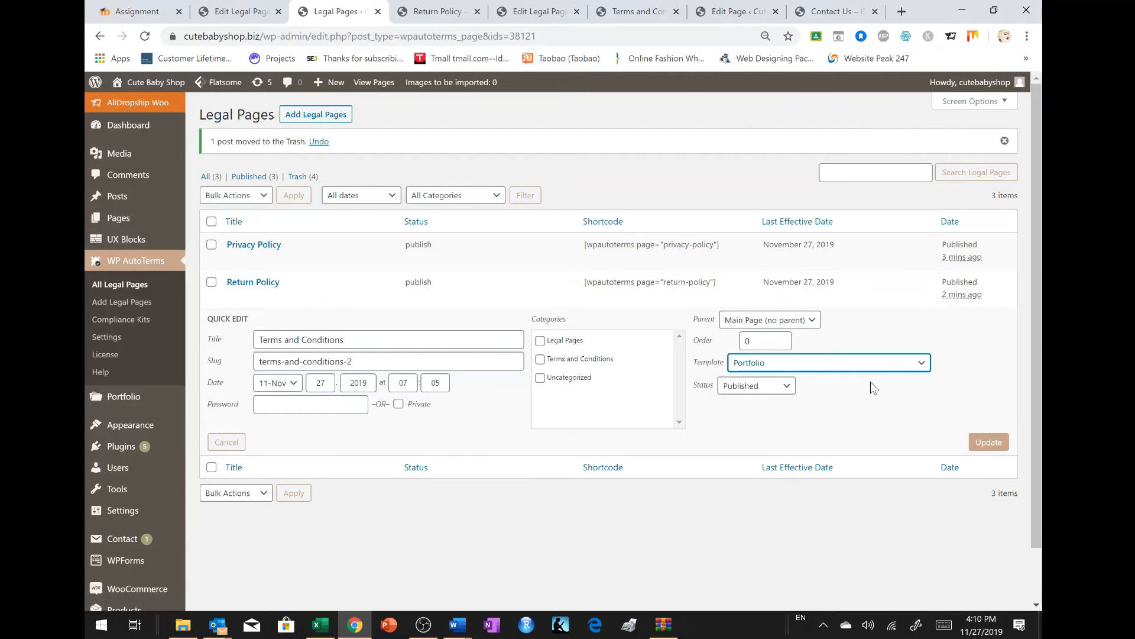
click(986, 443)
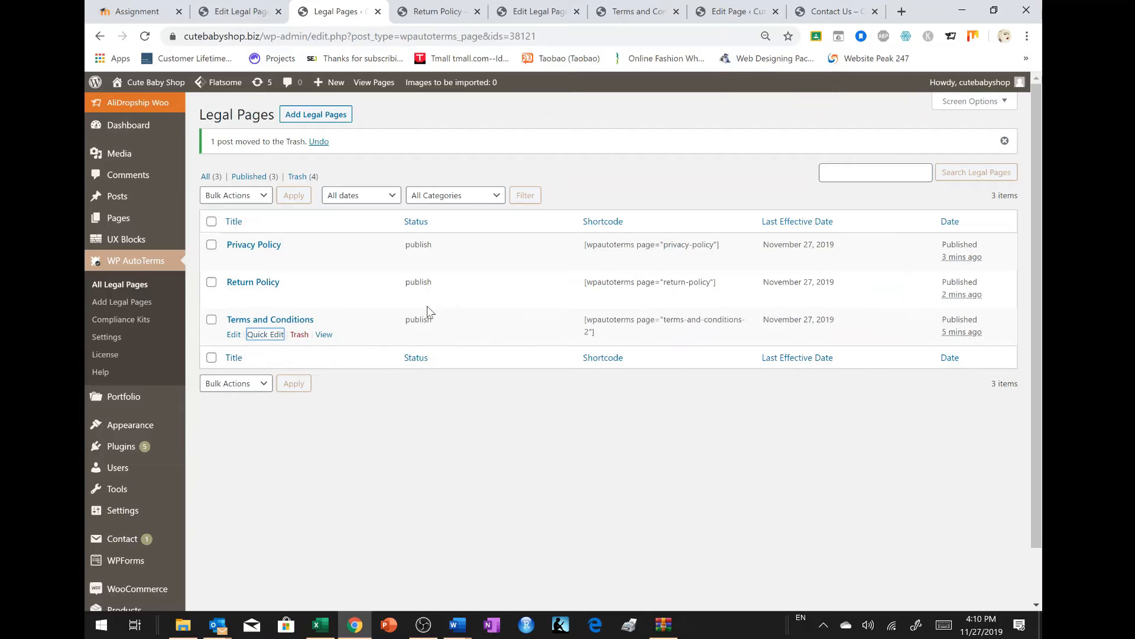
- Quick-edit the Return Policy legal page to use the Portfolio template and save it
click(265, 295)
click(828, 327)
click(825, 303)
click(986, 404)
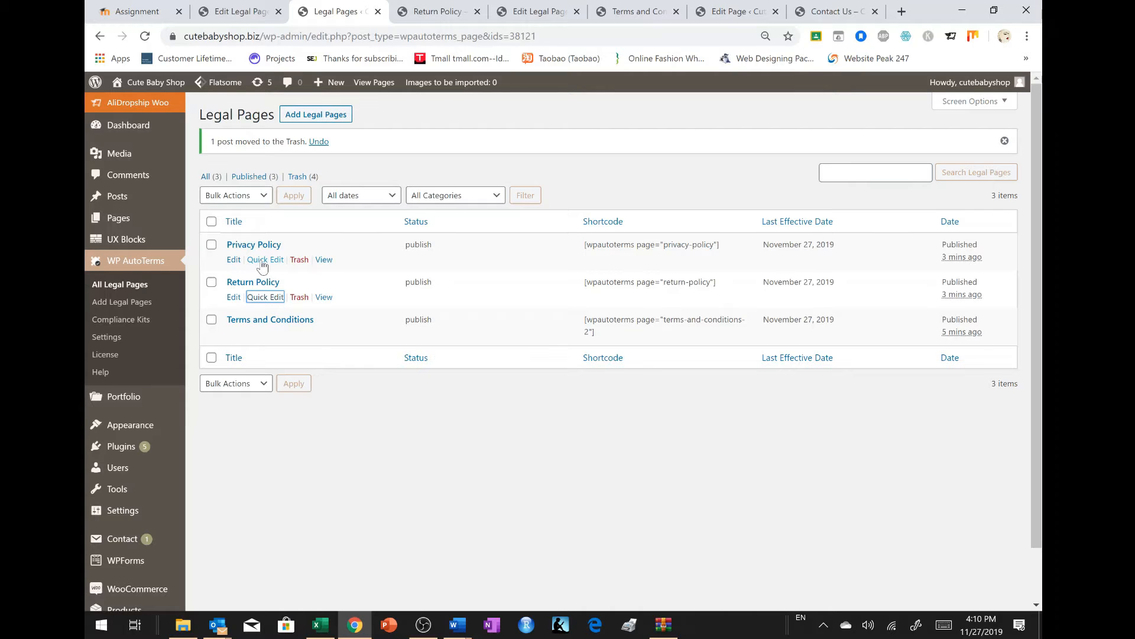
- Quick-edit the Privacy Policy legal page to use the Portfolio template and save it
click(263, 260)
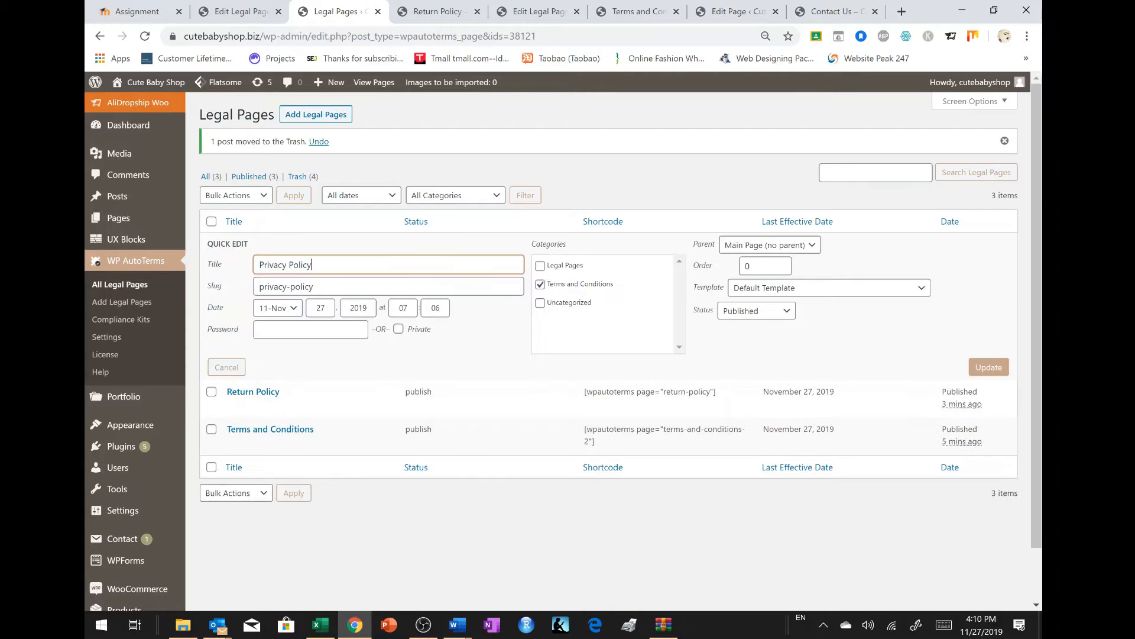
click(852, 288)
drag(935, 339, 935, 435)
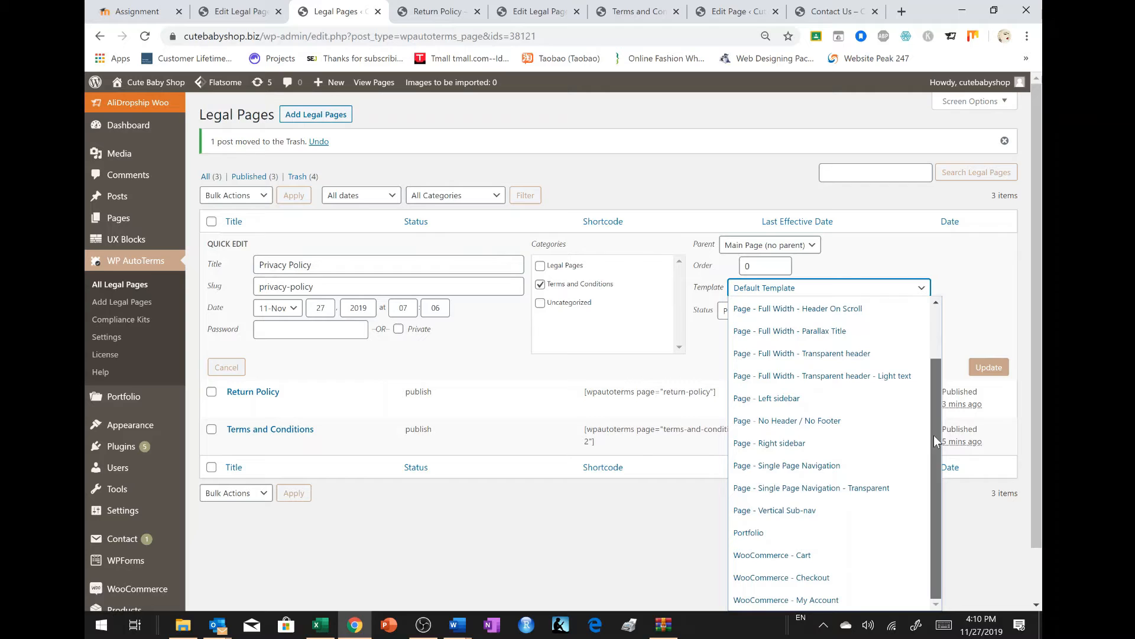
click(801, 534)
click(988, 367)
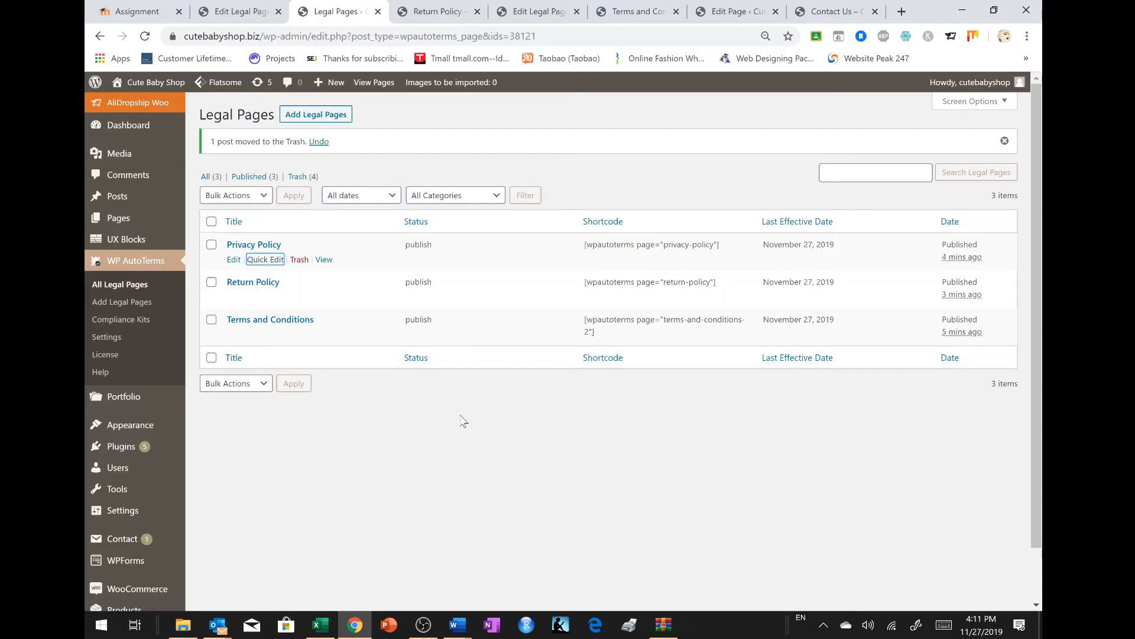
- Review the Return Policy's content and page attributes in the editor, and open the choice of legal page types to add
click(460, 415)
click(257, 284)
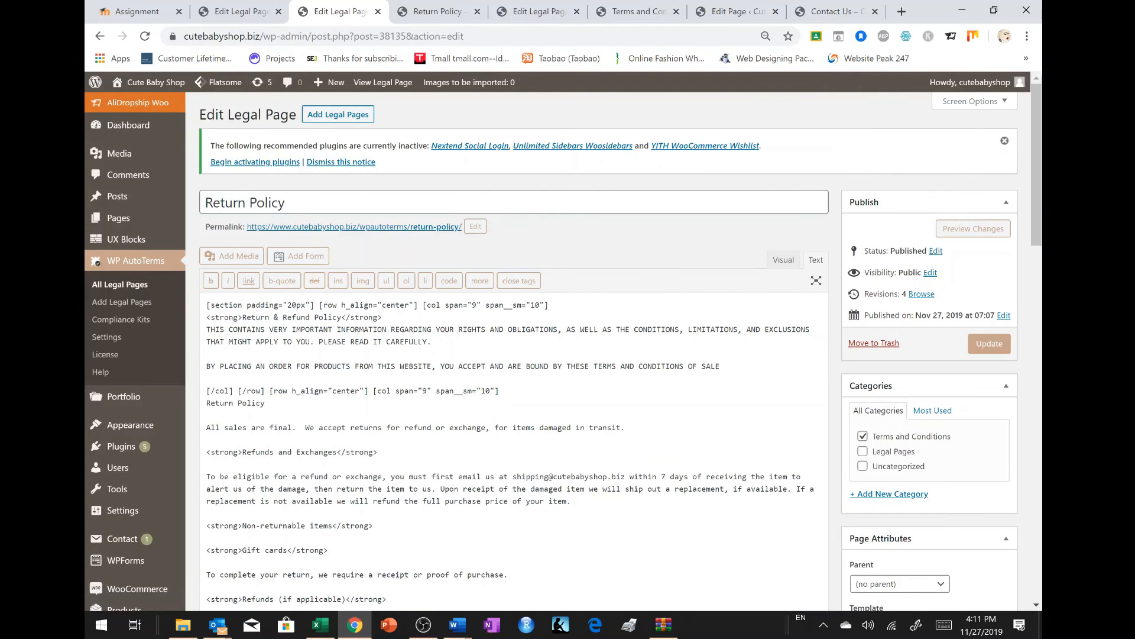
scroll(513, 355, down, 15)
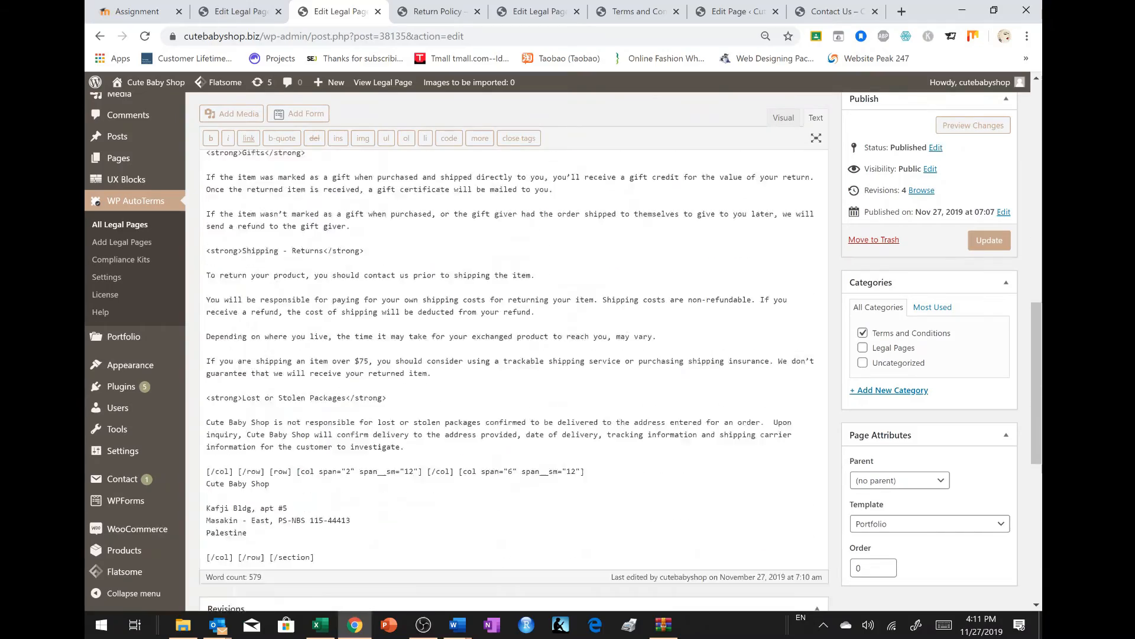
scroll(513, 354, down, 5)
scroll(513, 355, up, 15)
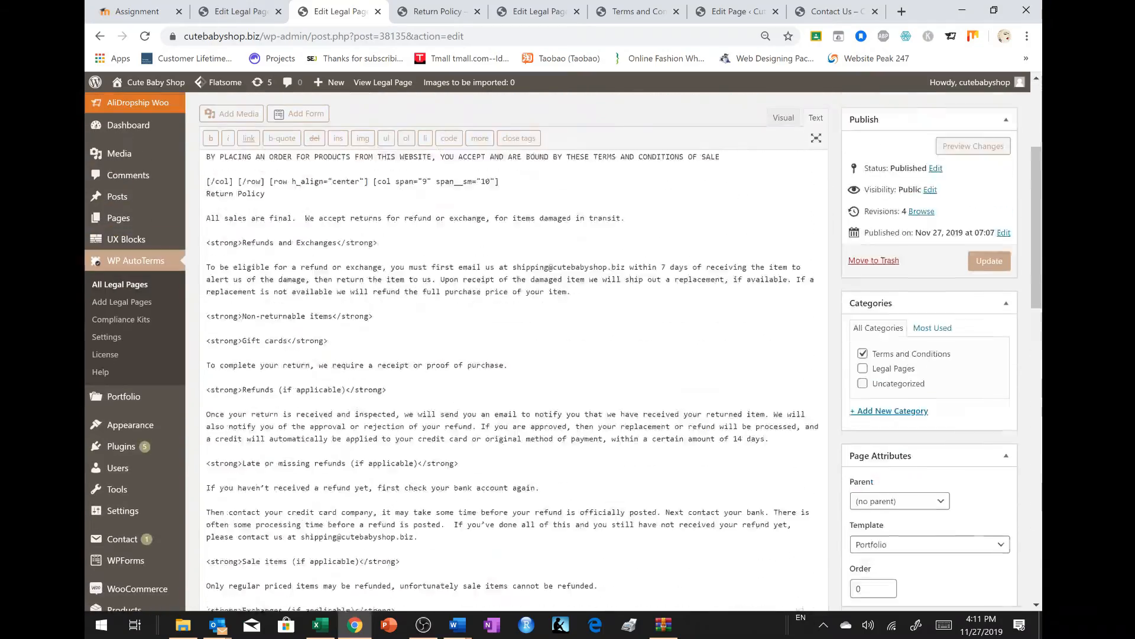
scroll(513, 354, up, 4)
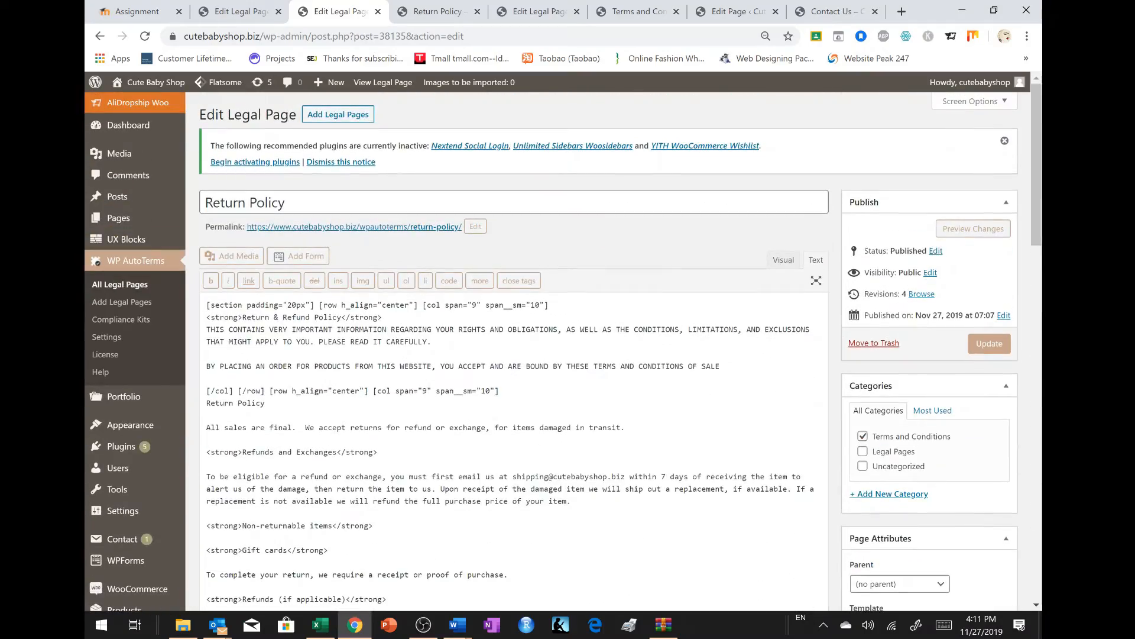
click(122, 303)
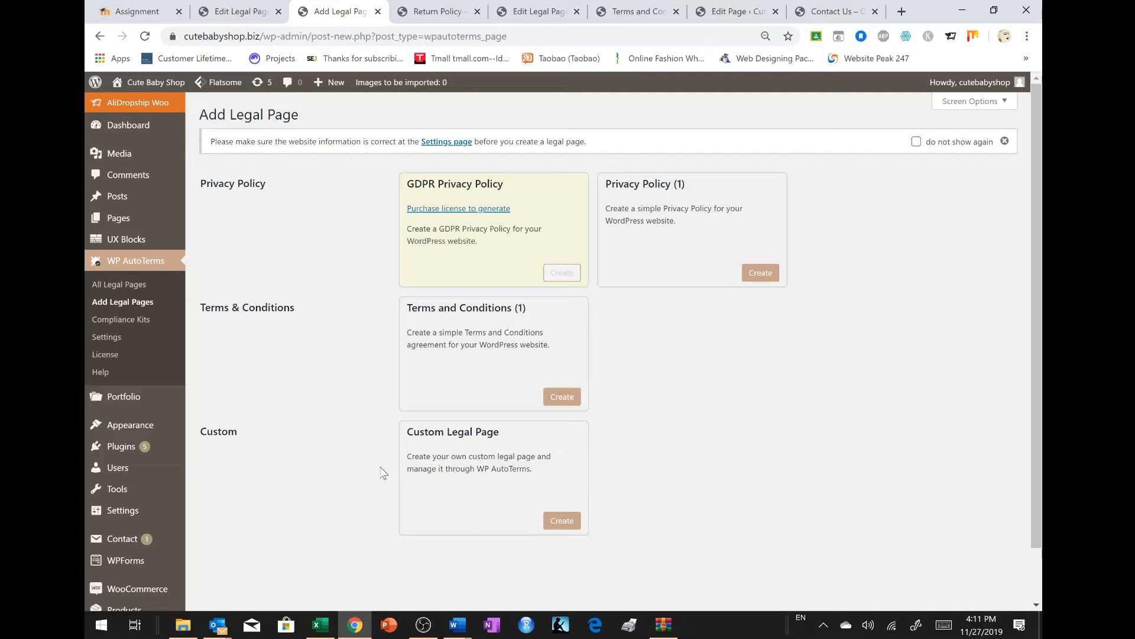
- Reload the Return Policy preview and look through the whole page in its Portfolio layout
click(447, 13)
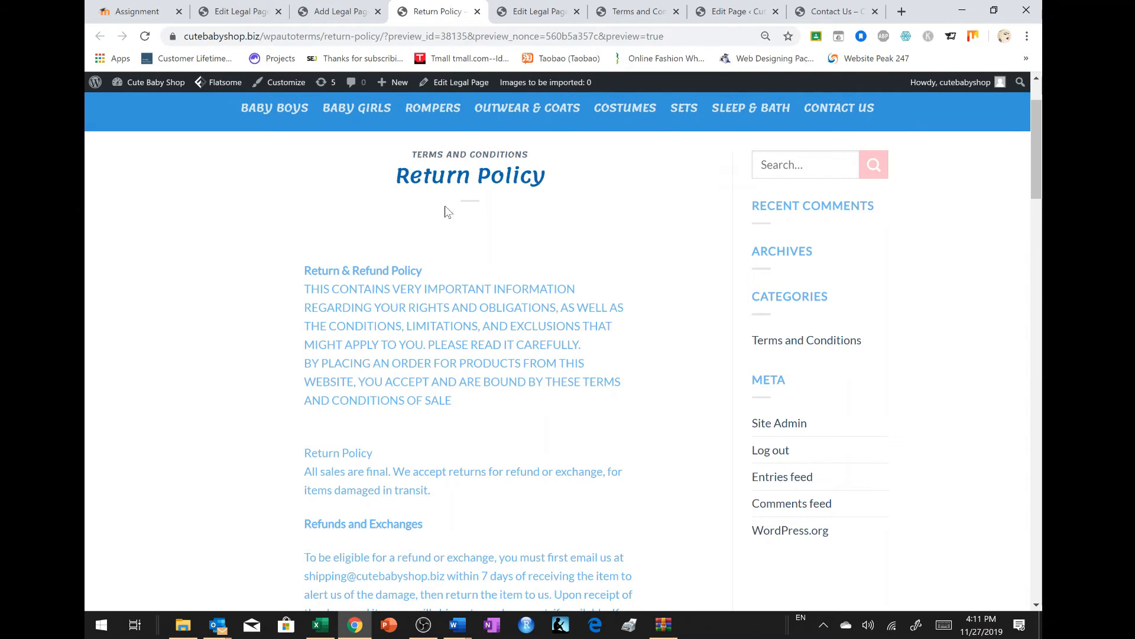
click(144, 36)
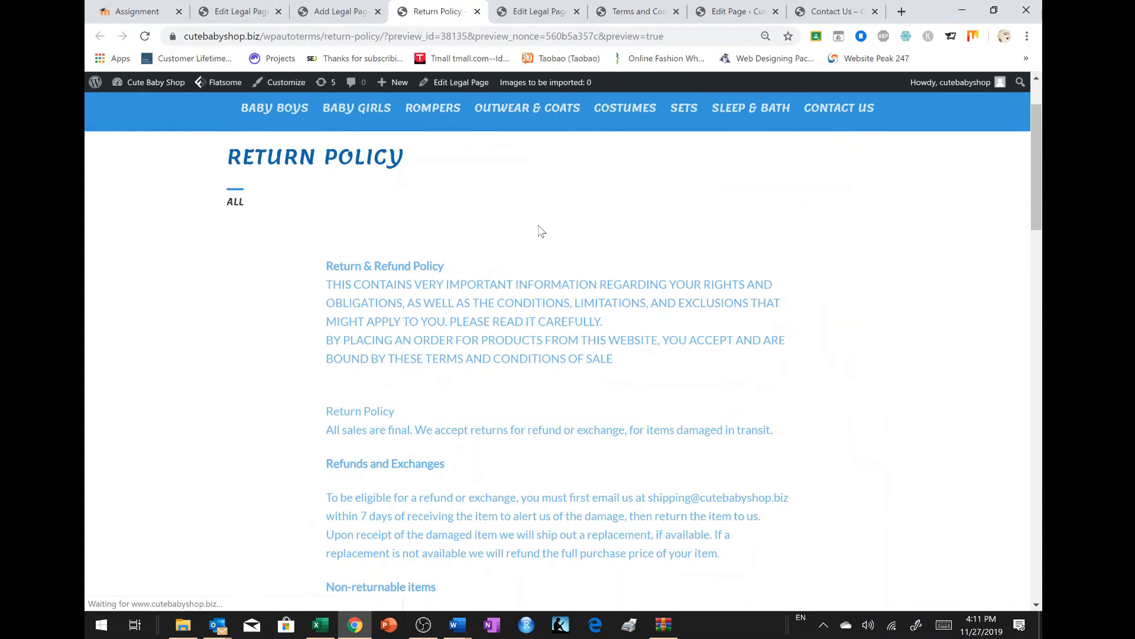
scroll(541, 230, down, 3)
scroll(541, 231, down, 15)
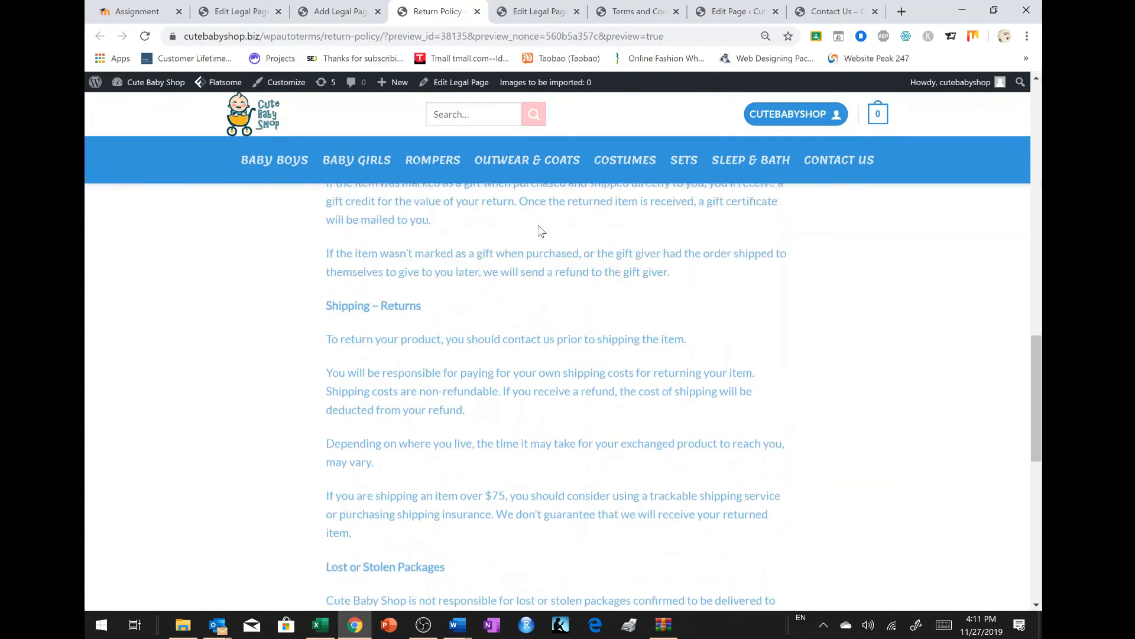
scroll(541, 231, up, 15)
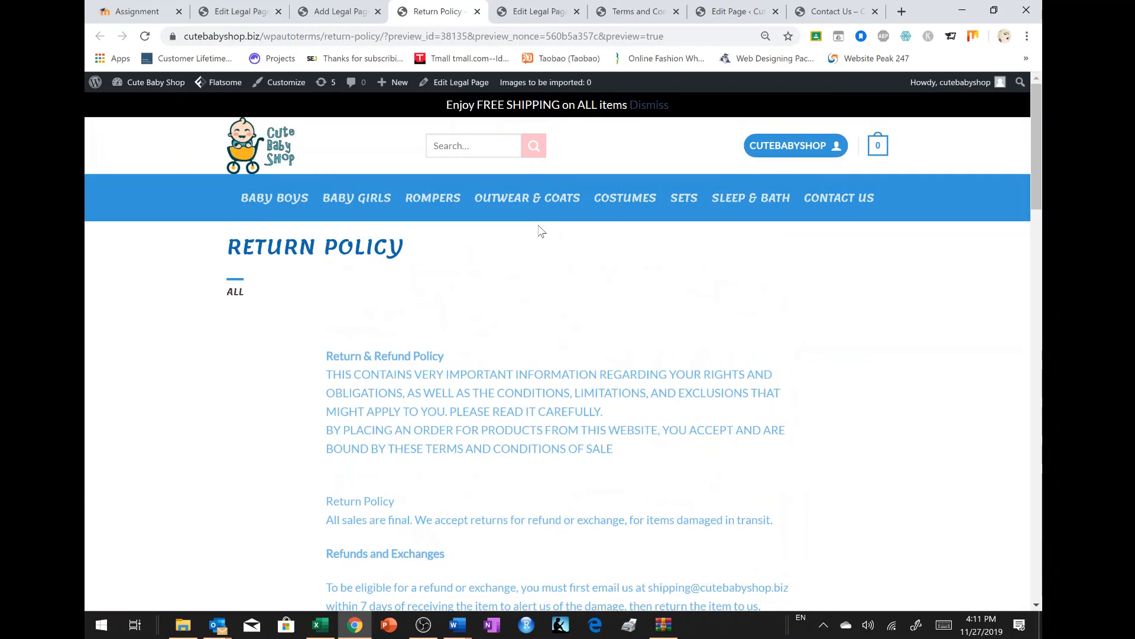
- Close the leftover browser tab with the empty Return Policy editor and look through the Terms and Conditions page on the site
click(351, 7)
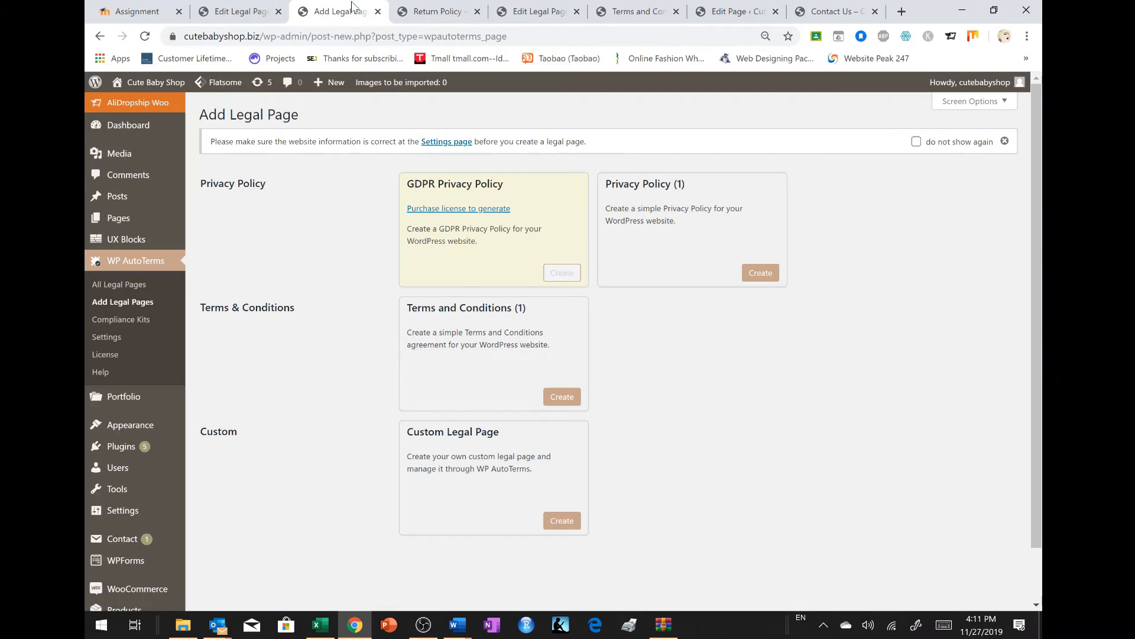
click(532, 11)
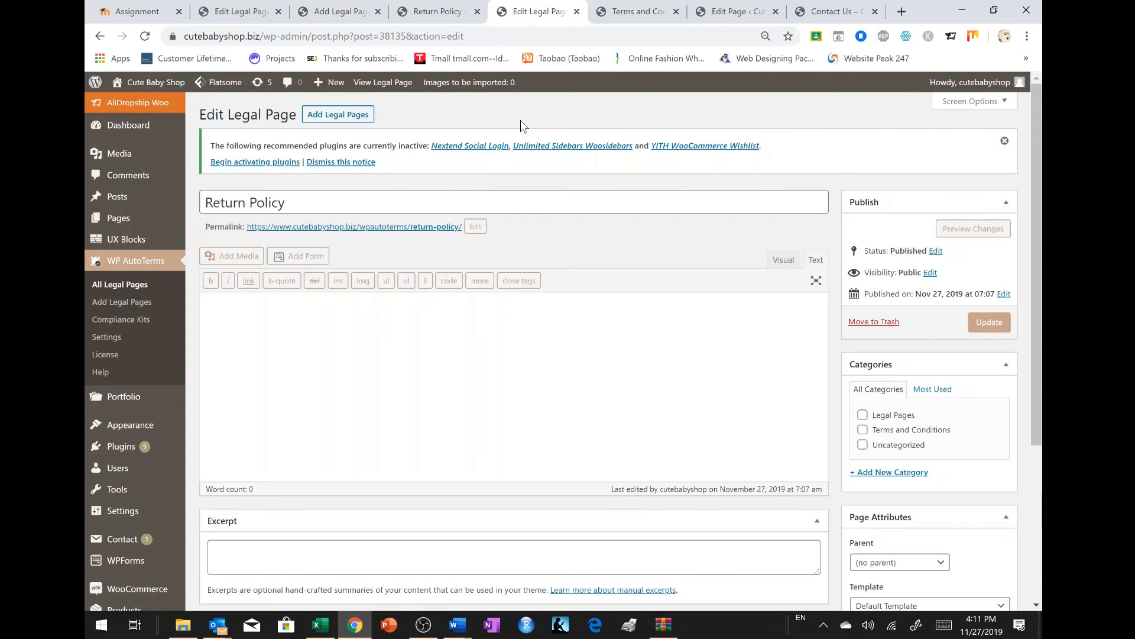
click(576, 11)
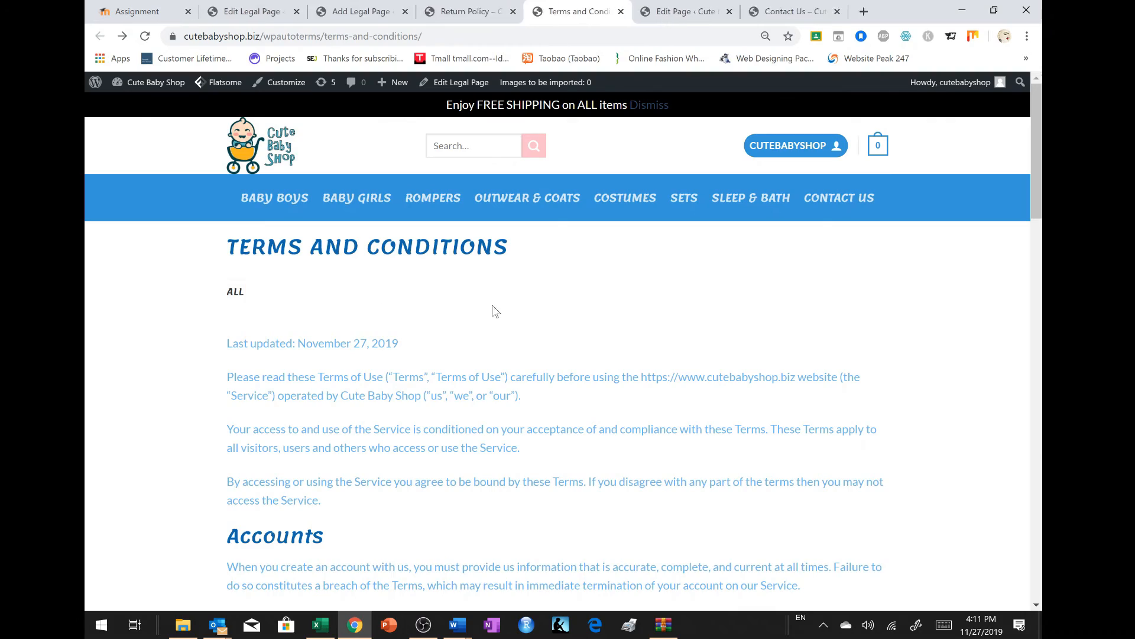
scroll(494, 312, down, 18)
scroll(495, 313, up, 18)
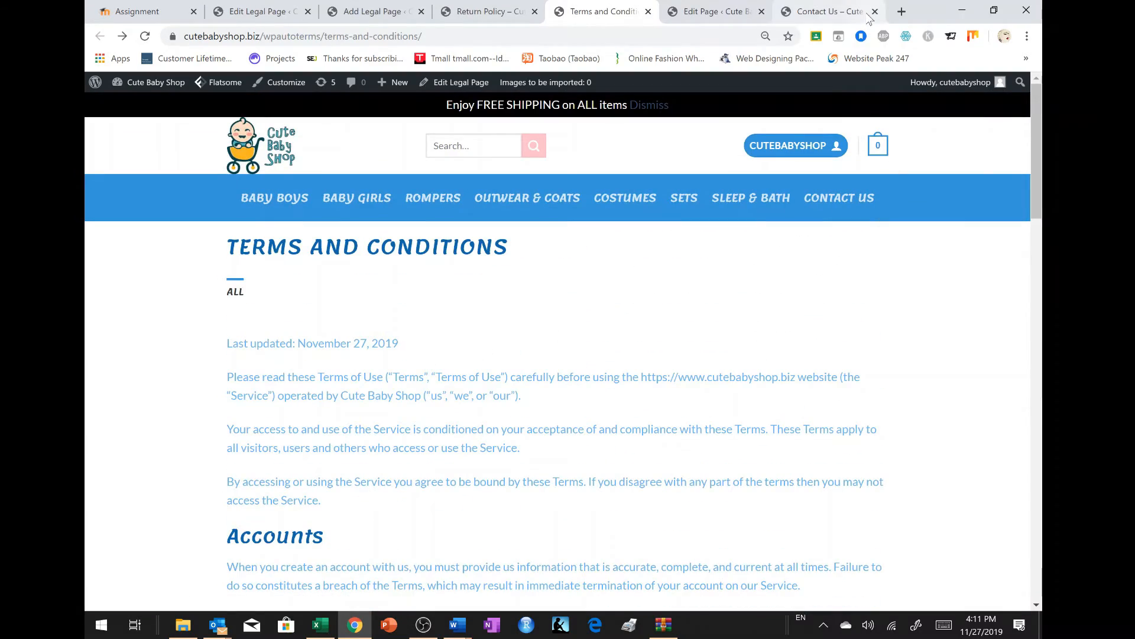
- Open the cutebabyshop.biz home page in a new browser tab
click(901, 12)
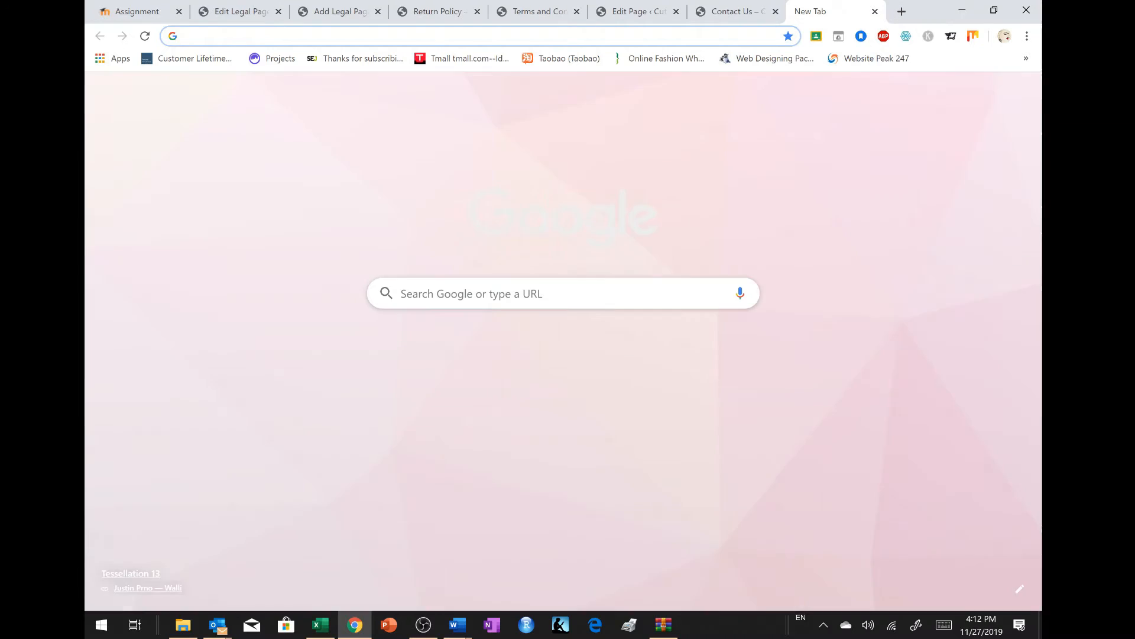
text(cutebabyshop.biz)
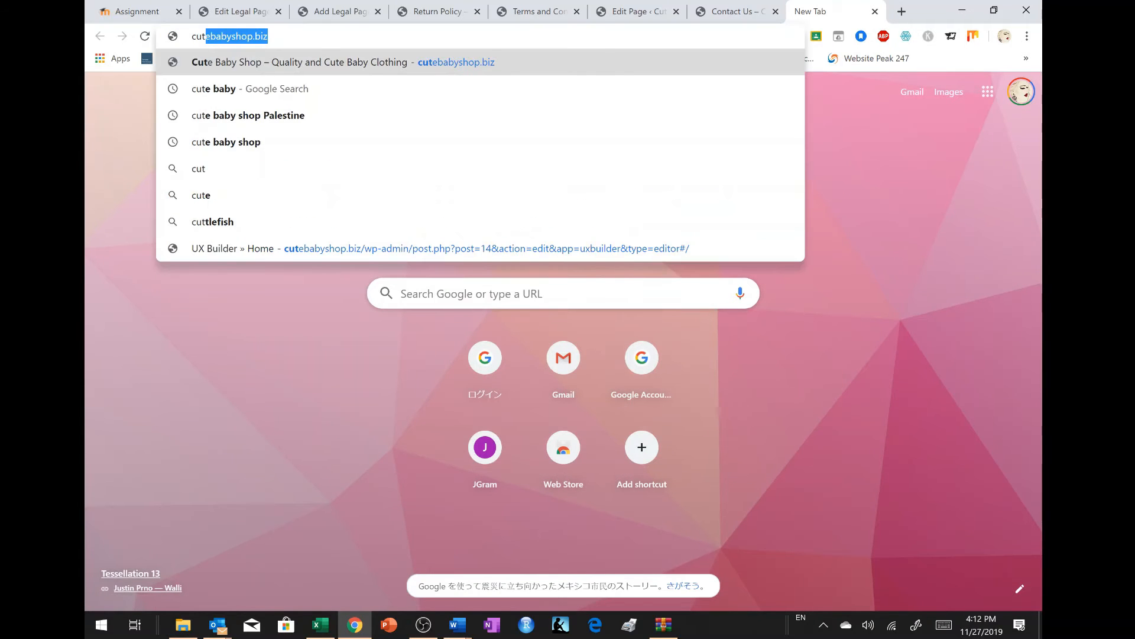
key(Return)
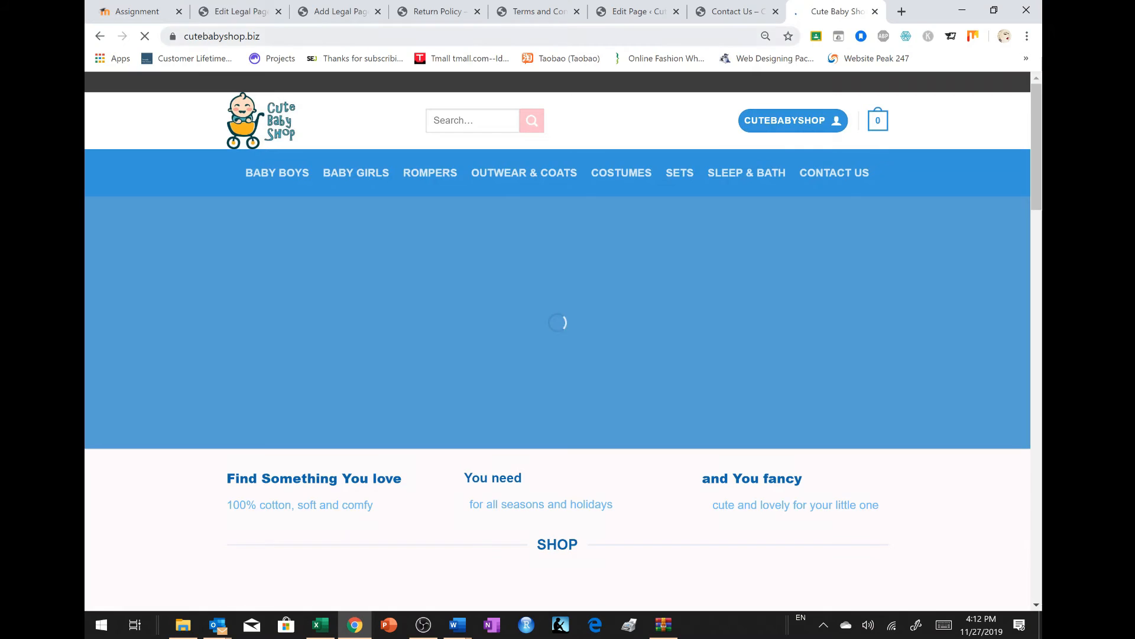
- Go to curiousbebe.com in the same tab and open its About page
click(208, 36)
text(curi)
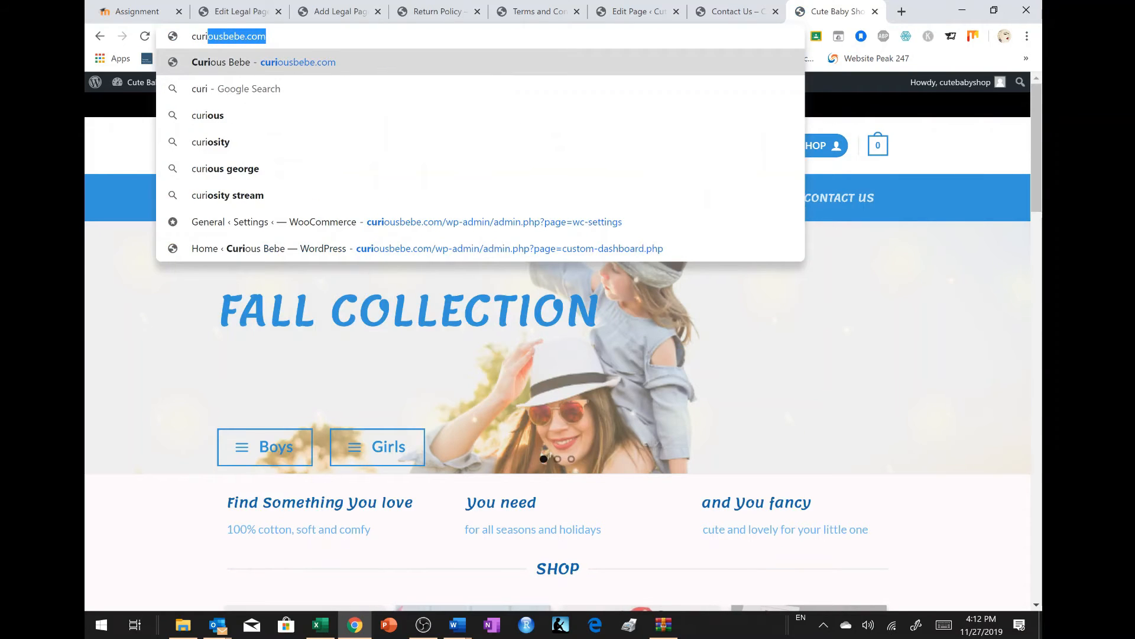
key(Right)
key(Return)
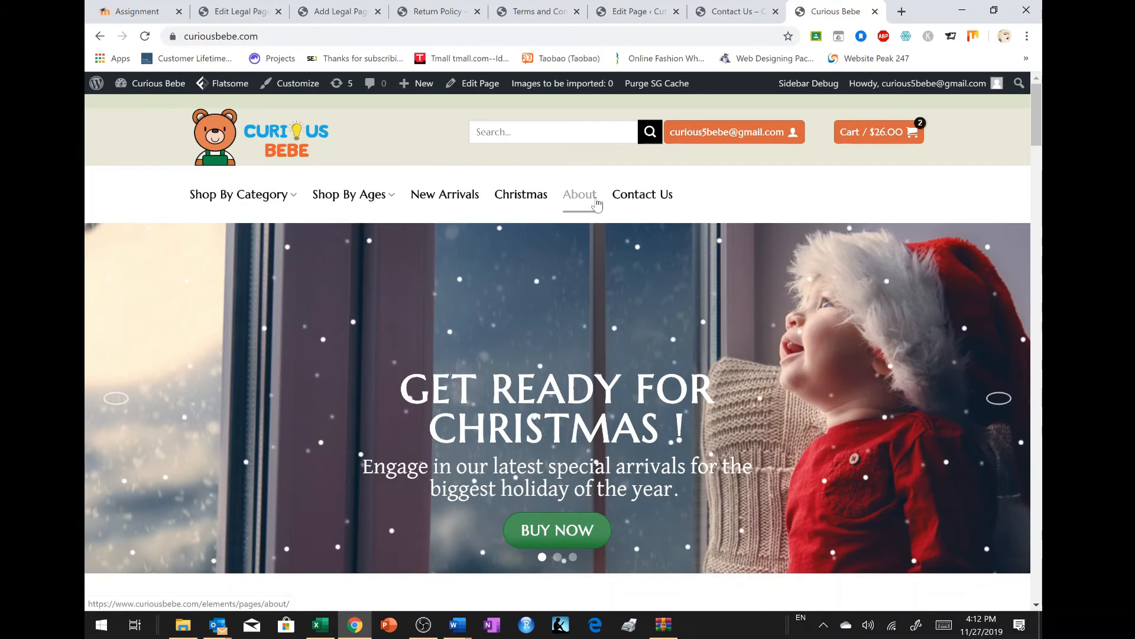
click(579, 204)
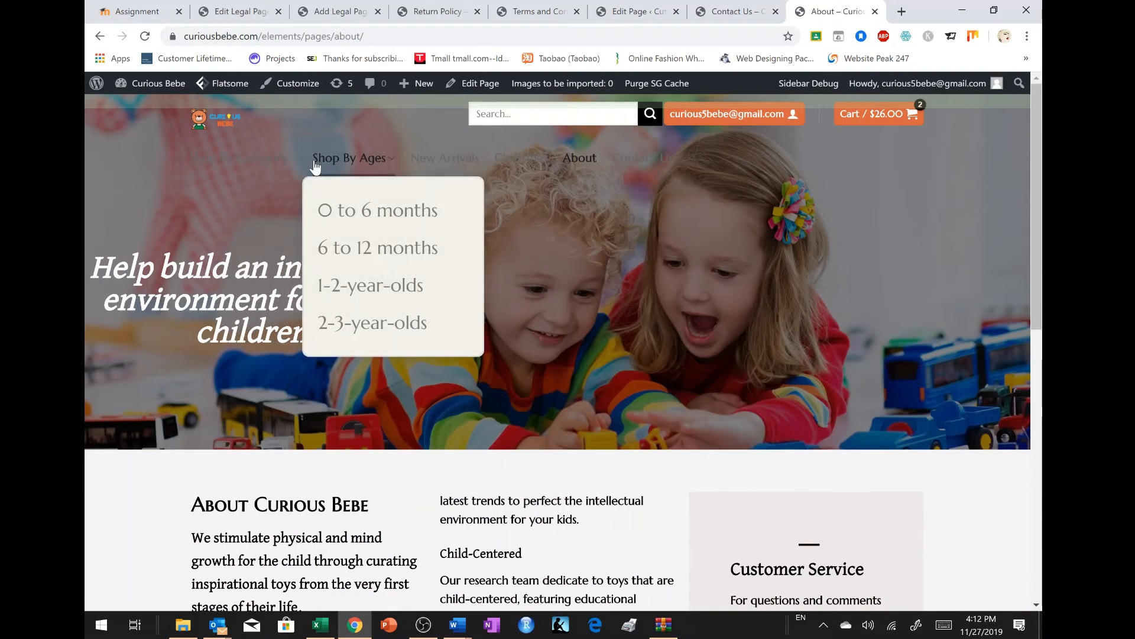
- Examine the Curious Bebe About page: the banner image with its slogan, the text columns and the Customer Service box
mouse_move(240, 167)
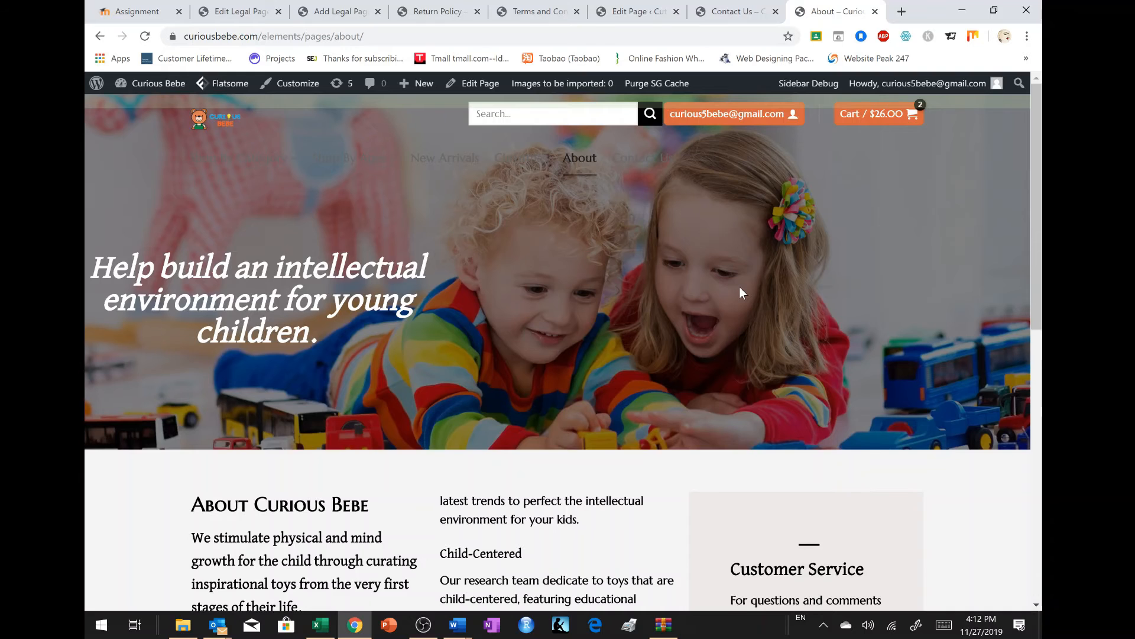
scroll(740, 287, down, 1)
scroll(739, 286, up, 1)
scroll(609, 227, down, 3)
scroll(609, 226, up, 3)
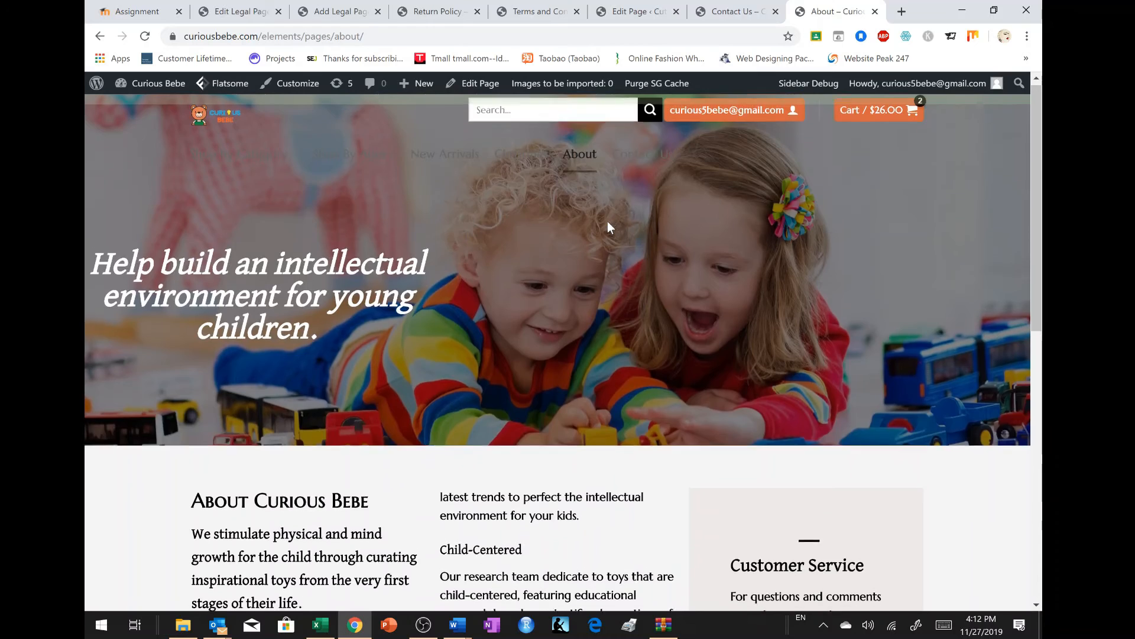
scroll(608, 221, down, 5)
scroll(608, 221, up, 2)
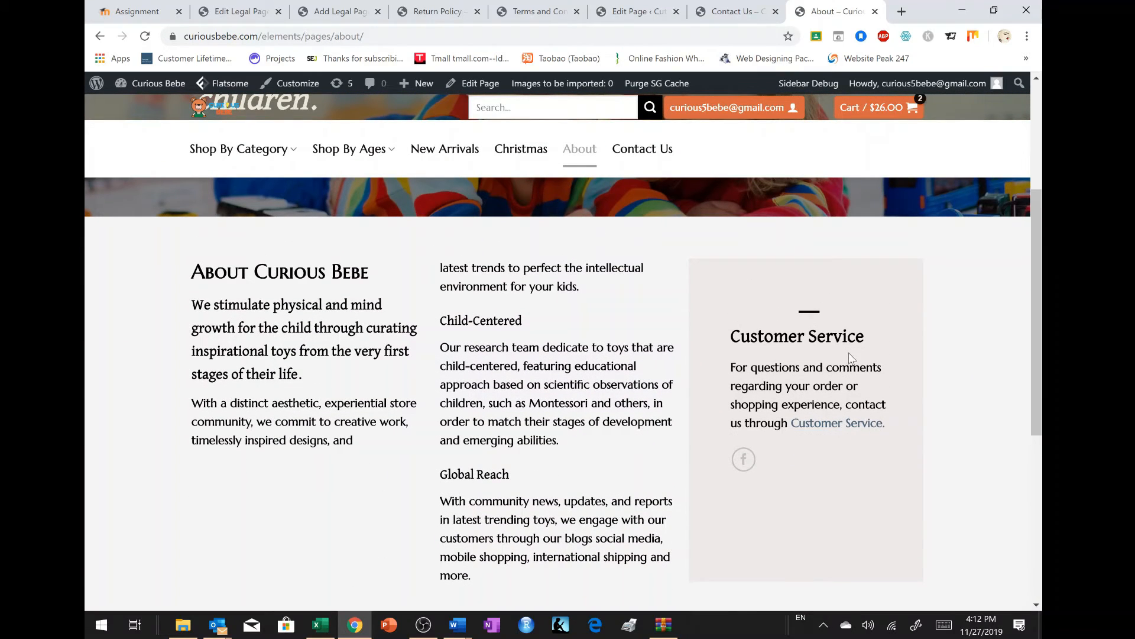
- Look through Curious Bebe's Customer Service page linked from the About page and open its Contact Us link in a new tab
click(848, 427)
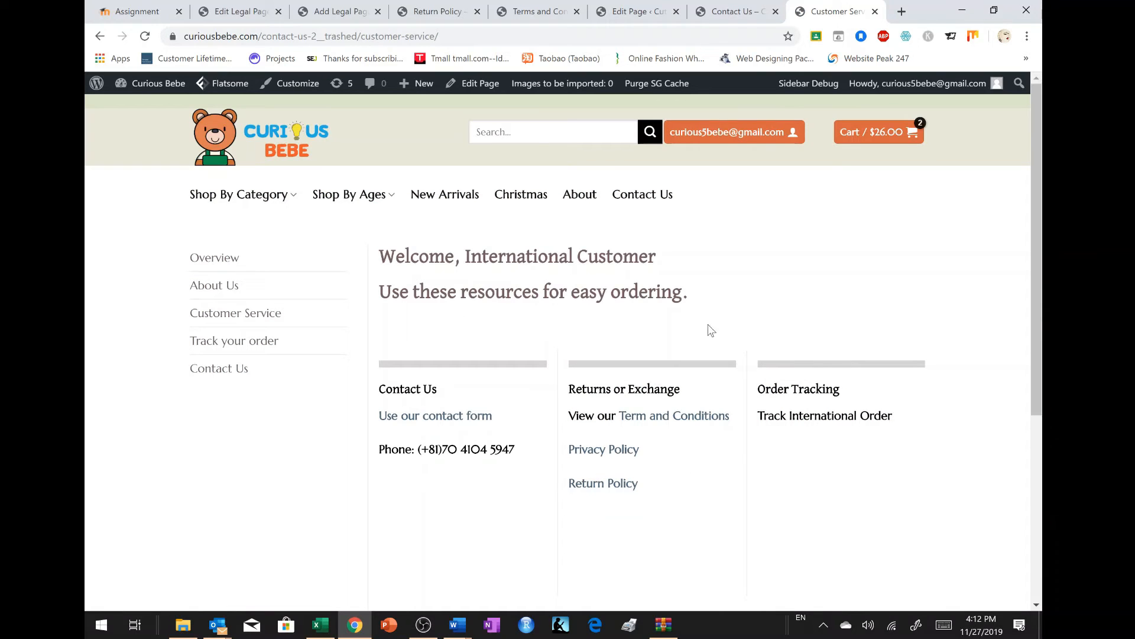
drag(1041, 234, 1029, 278)
scroll(516, 414, down, 1)
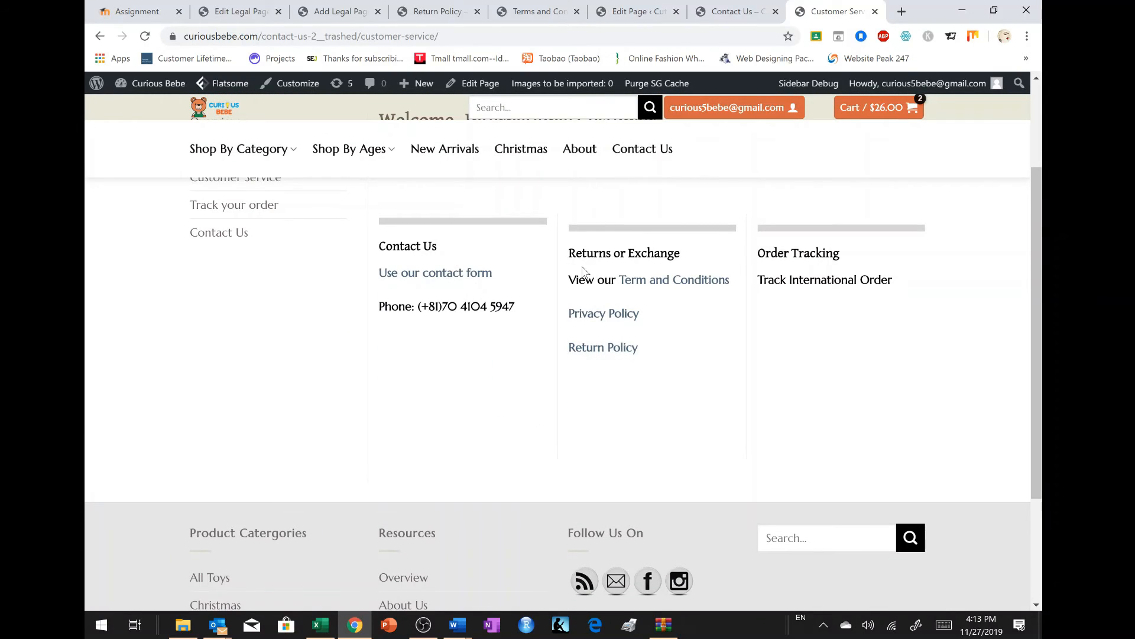
scroll(583, 270, up, 1)
click(217, 263)
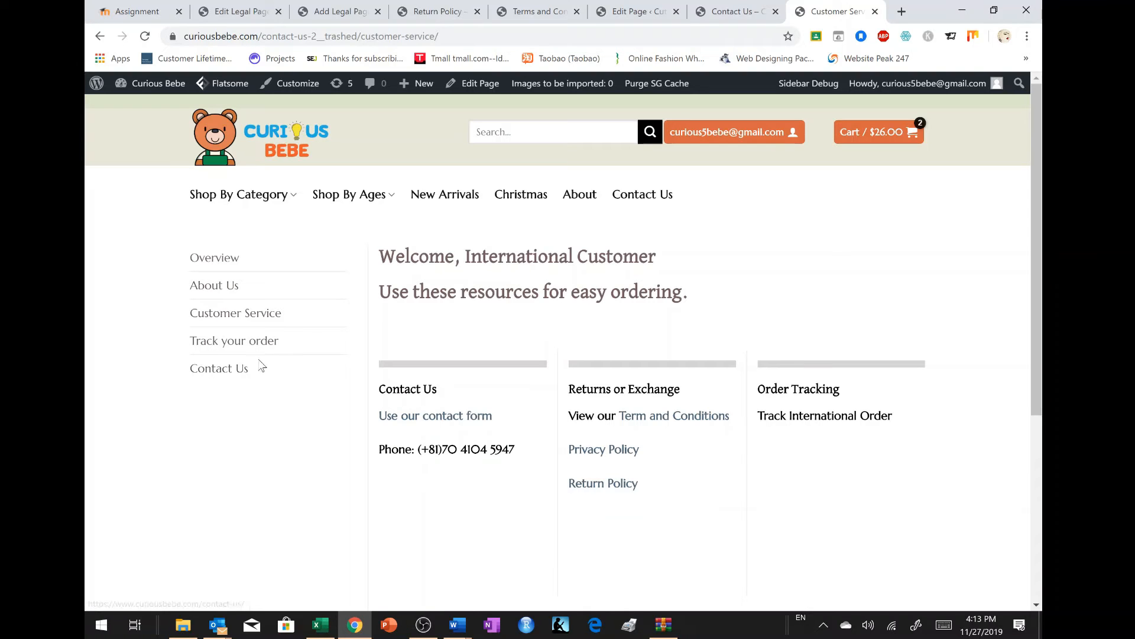
right_click(227, 369)
click(287, 380)
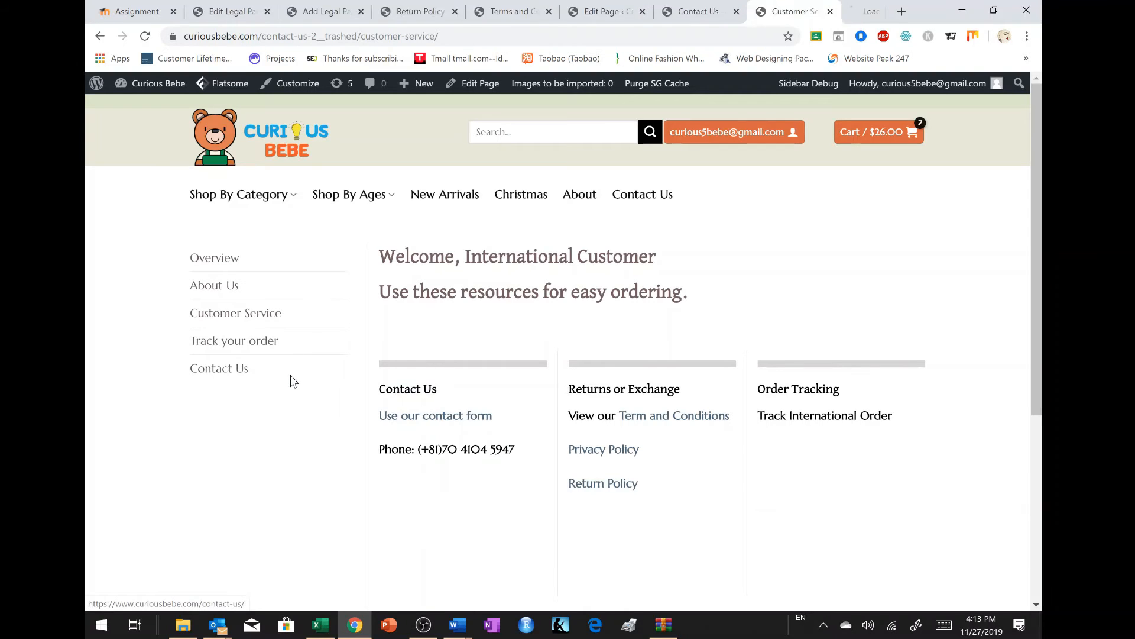
- Open Curious Bebe's Terms and Conditions page from the Customer Service page and read through it down to the author box
click(667, 419)
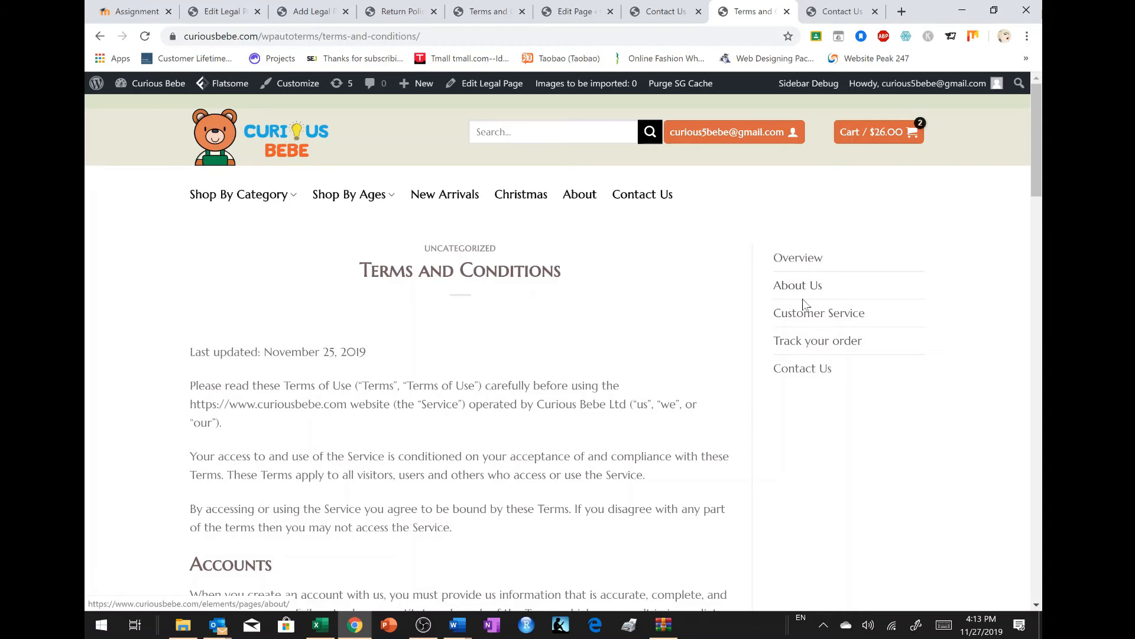
scroll(668, 392, down, 5)
scroll(668, 392, down, 15)
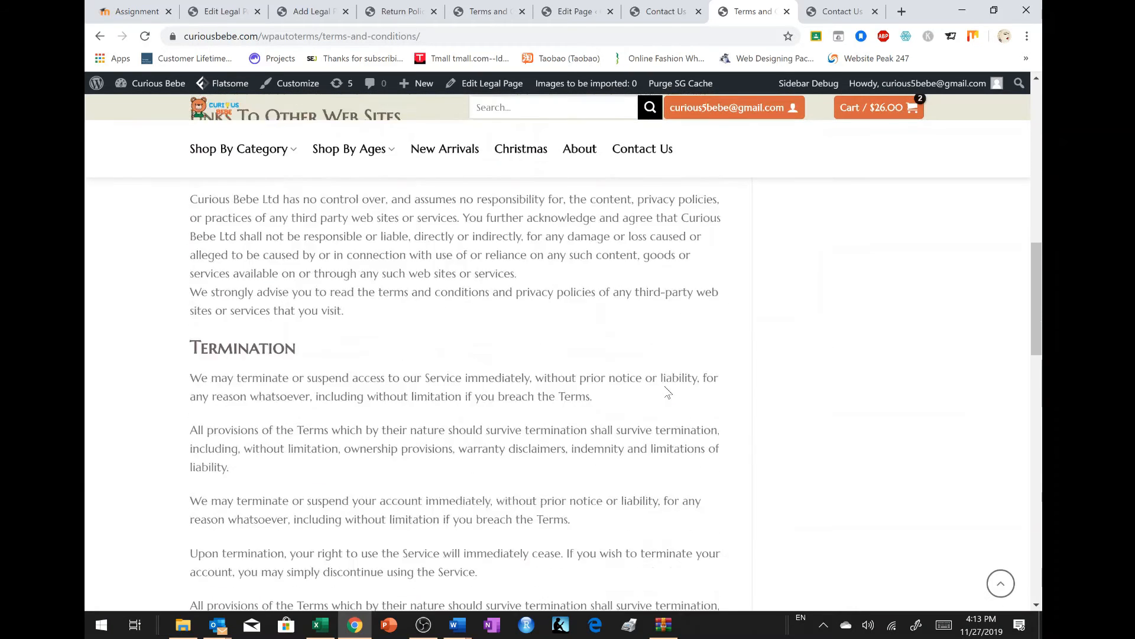
scroll(636, 325, up, 1)
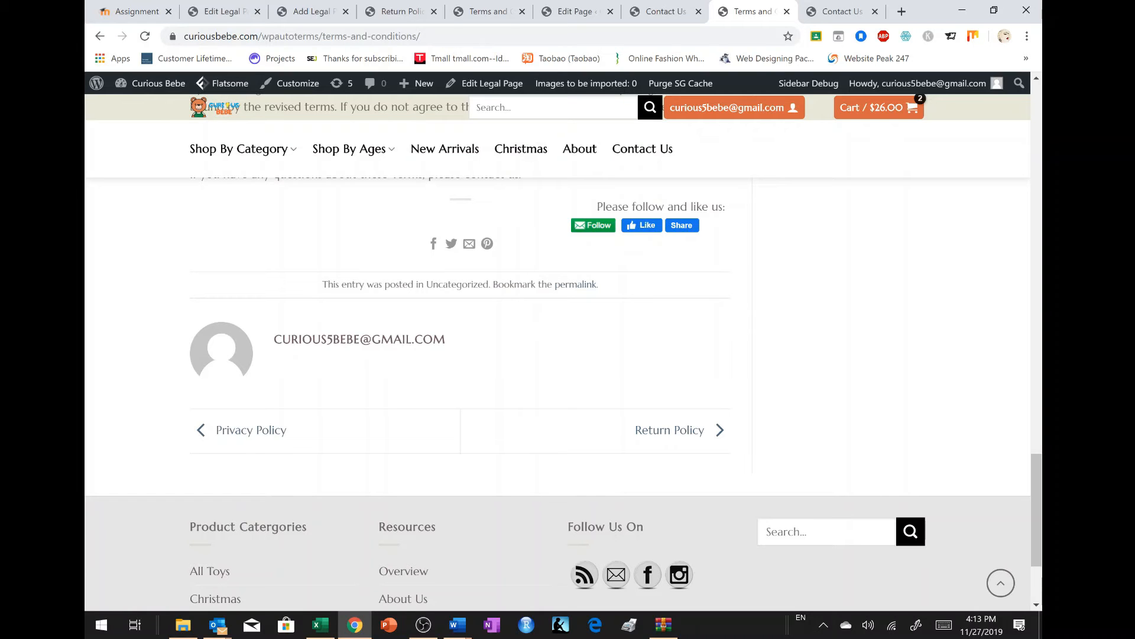
drag(372, 340, 455, 345)
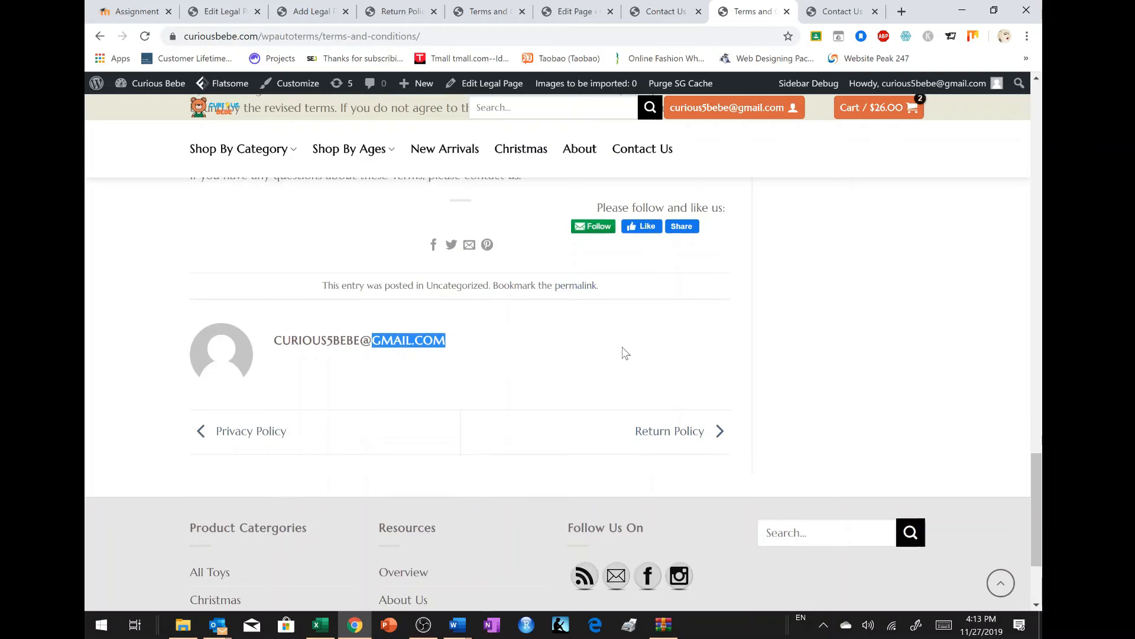
scroll(622, 353, up, 20)
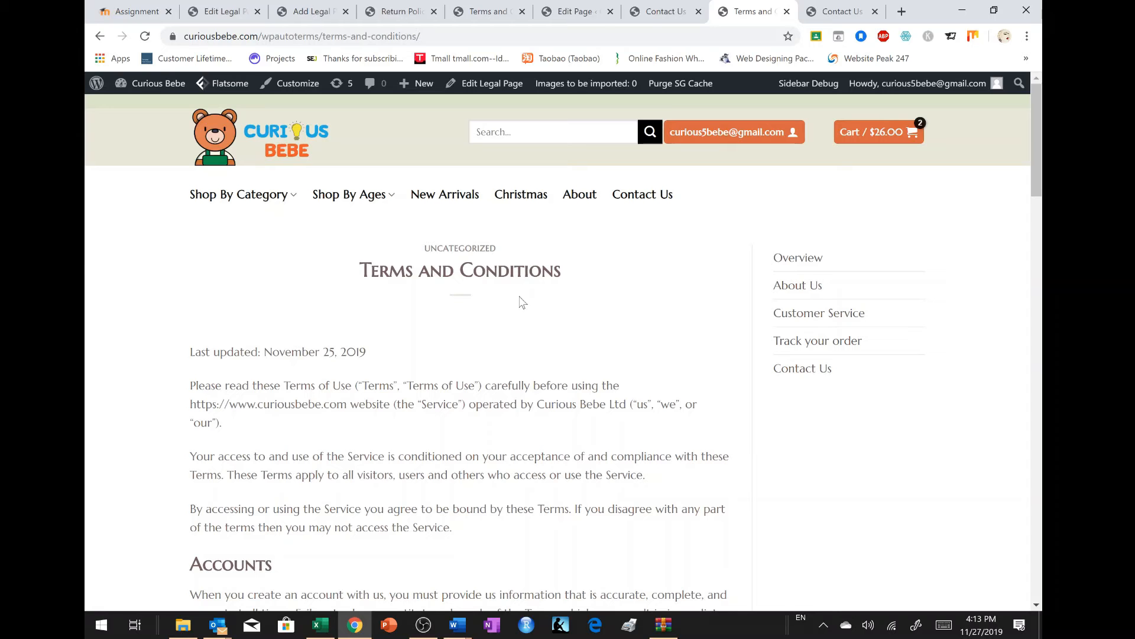
- Update the Terms and Conditions legal page in the Cute Baby Shop admin and look at the Return Policy preview
click(231, 9)
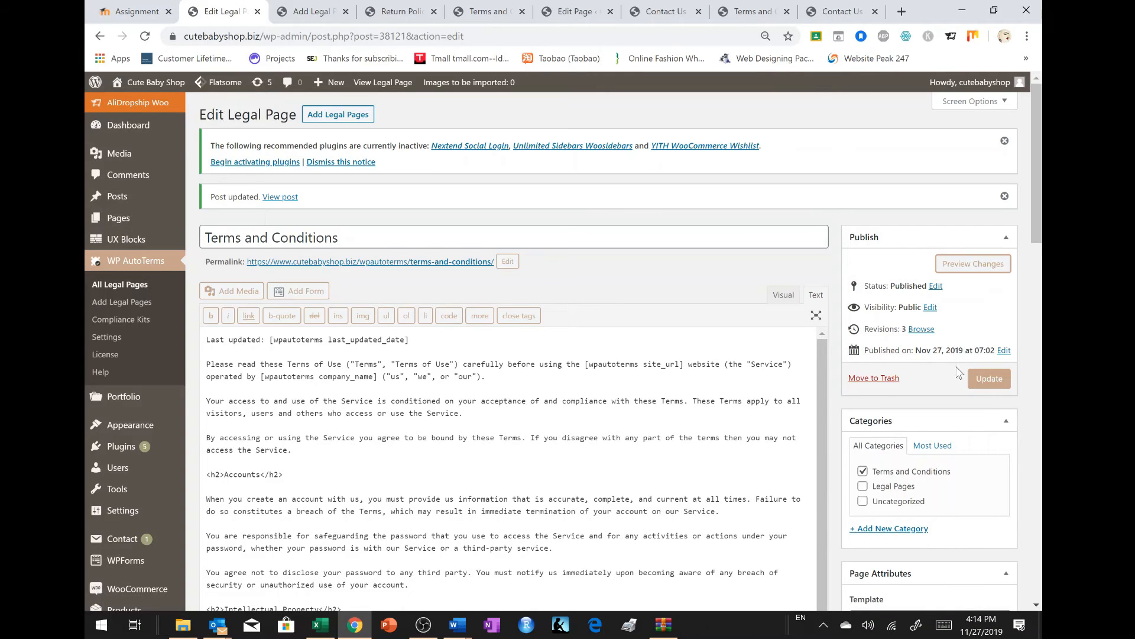
click(982, 382)
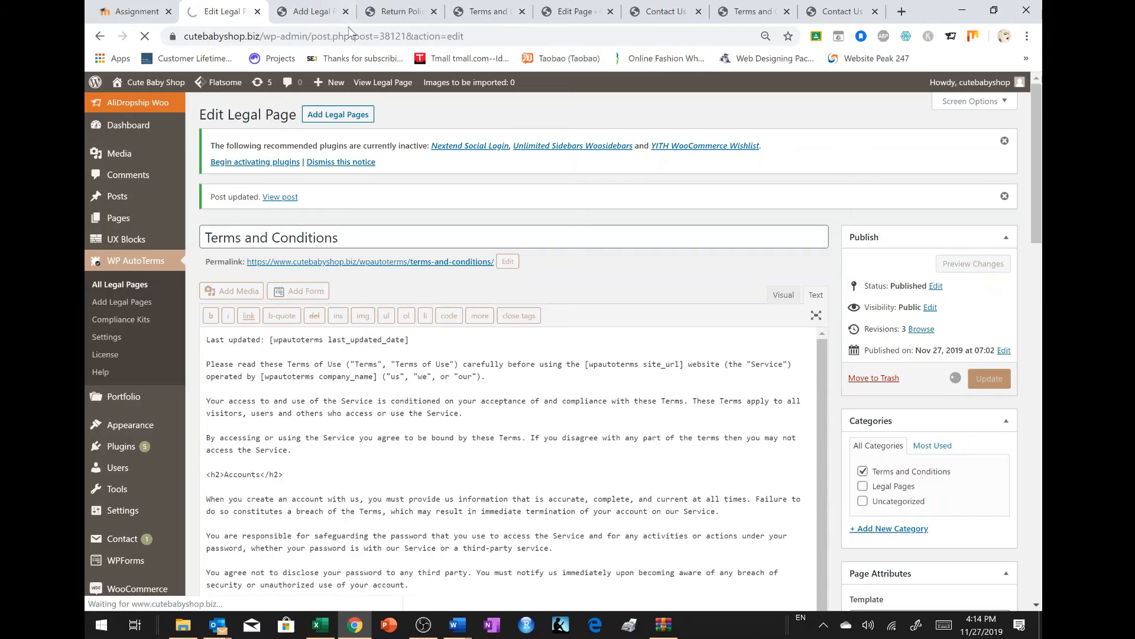
click(307, 10)
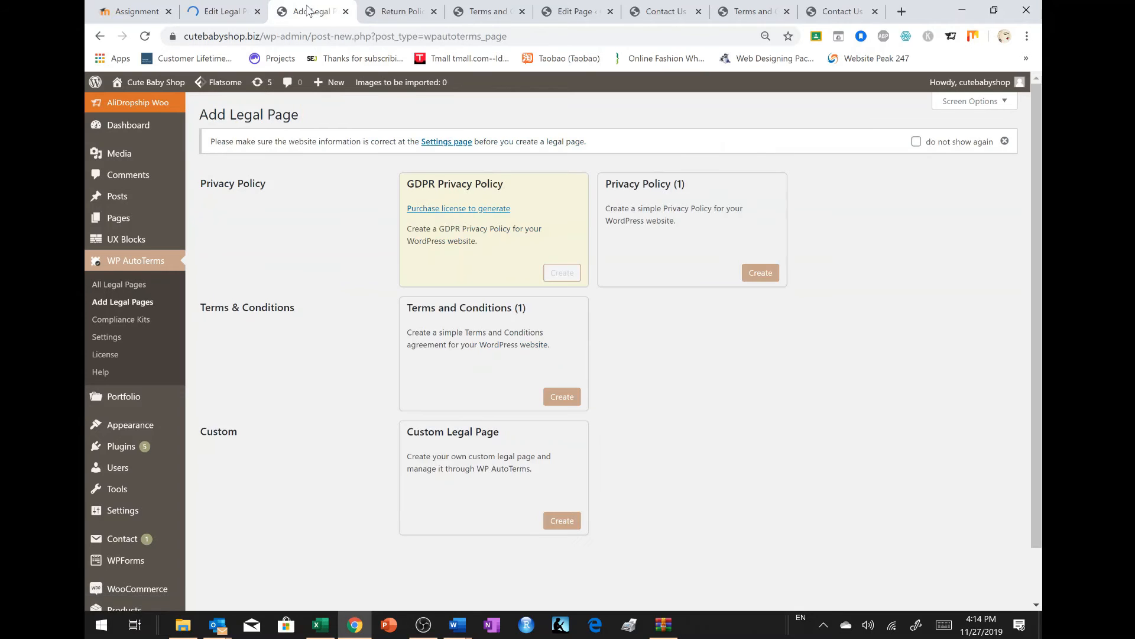
click(397, 11)
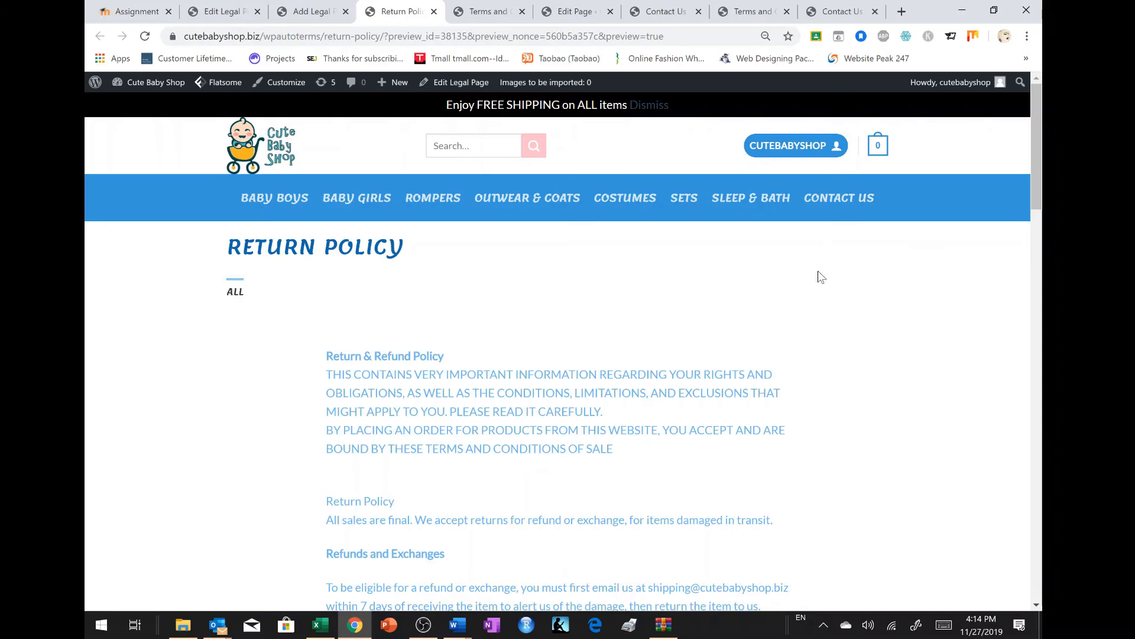
scroll(936, 294, down, 1)
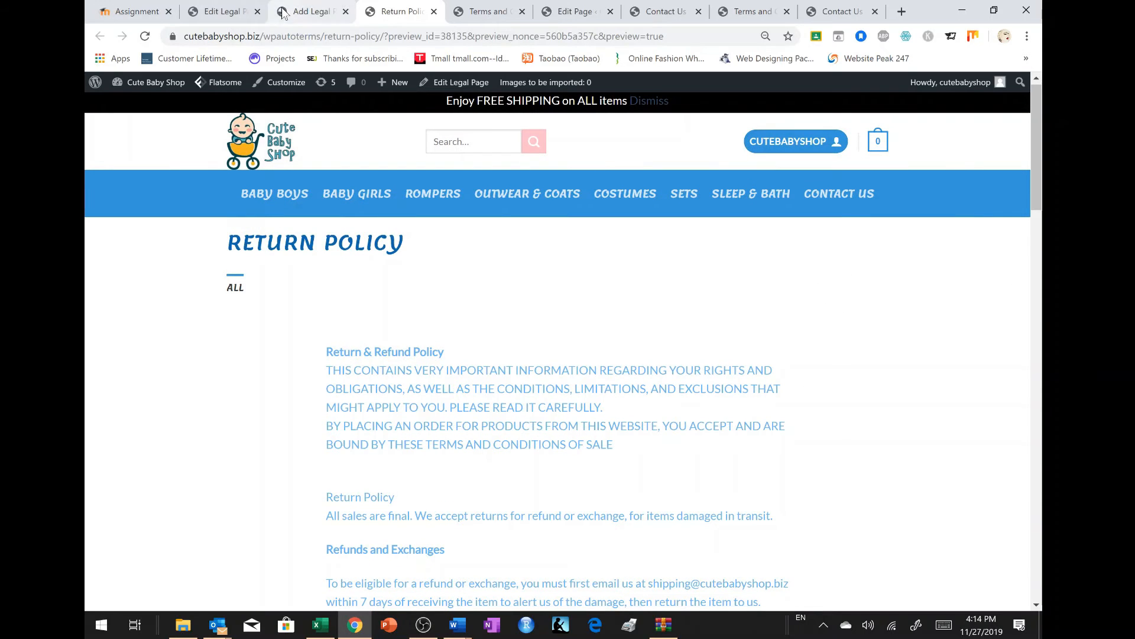
click(224, 12)
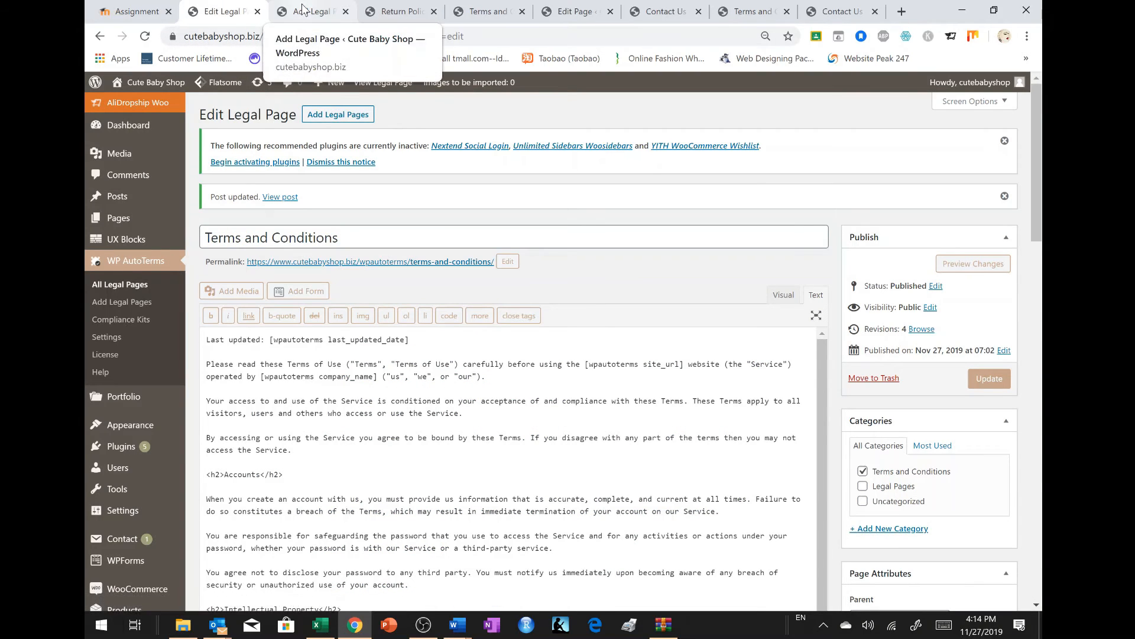
- Open the configuration of the Links to Legal Pages compliance kit and save its settings
click(128, 321)
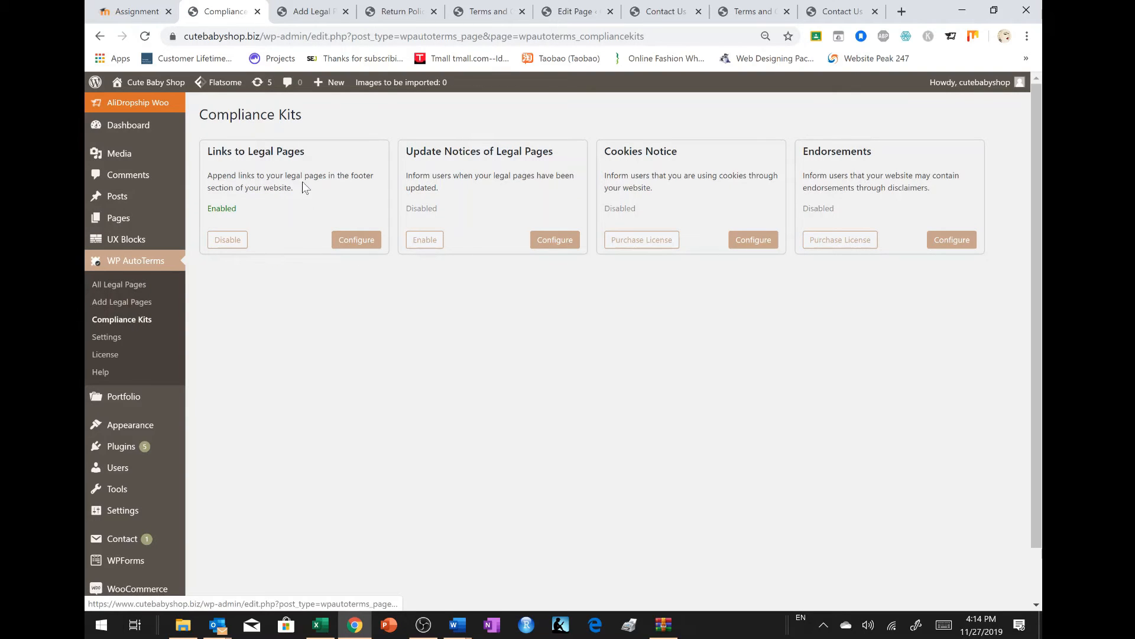
click(346, 238)
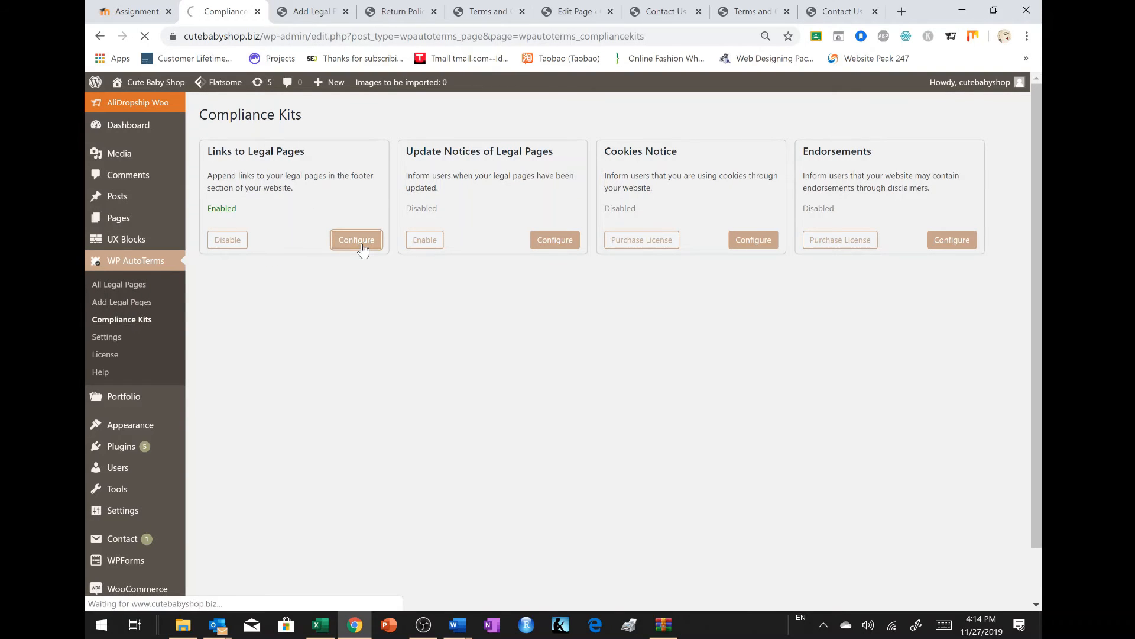
scroll(633, 327, down, 8)
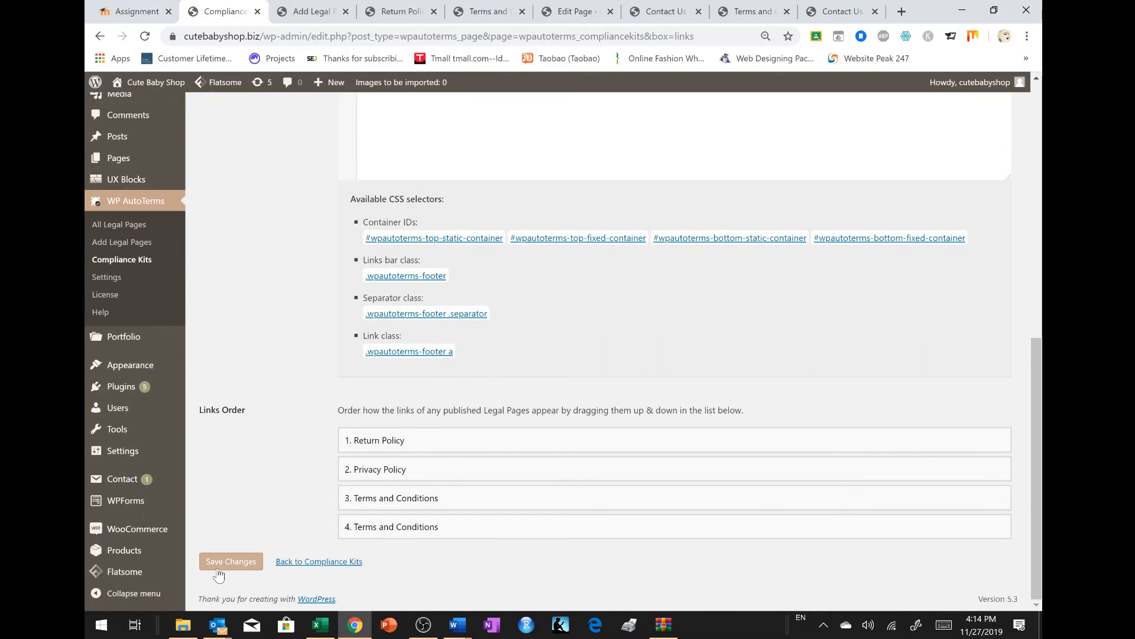
click(244, 567)
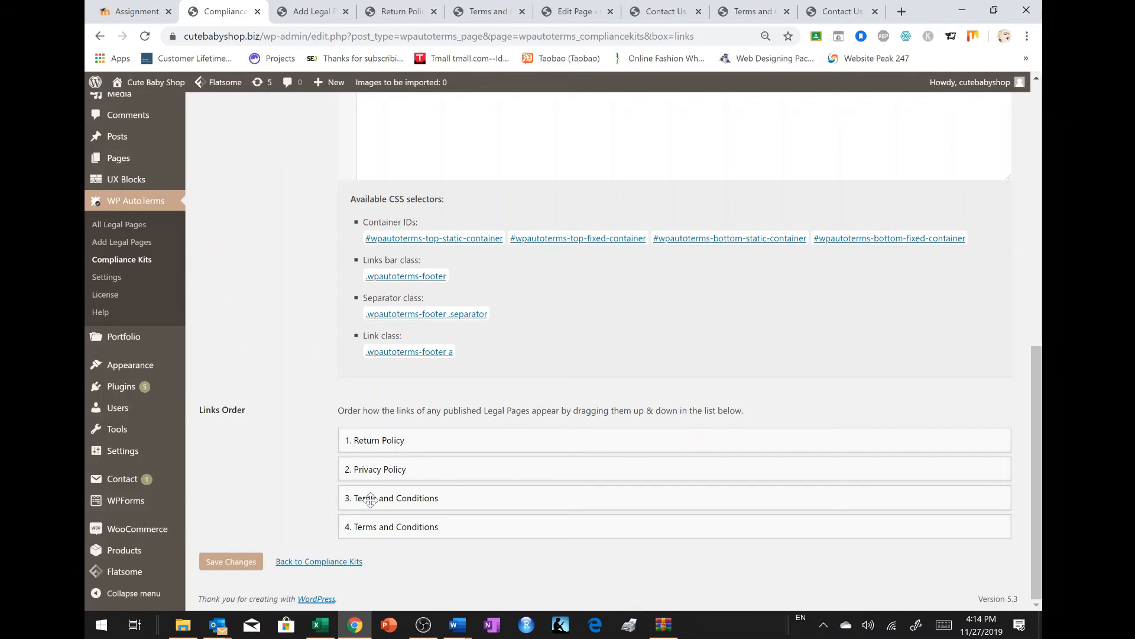
scroll(352, 517, up, 10)
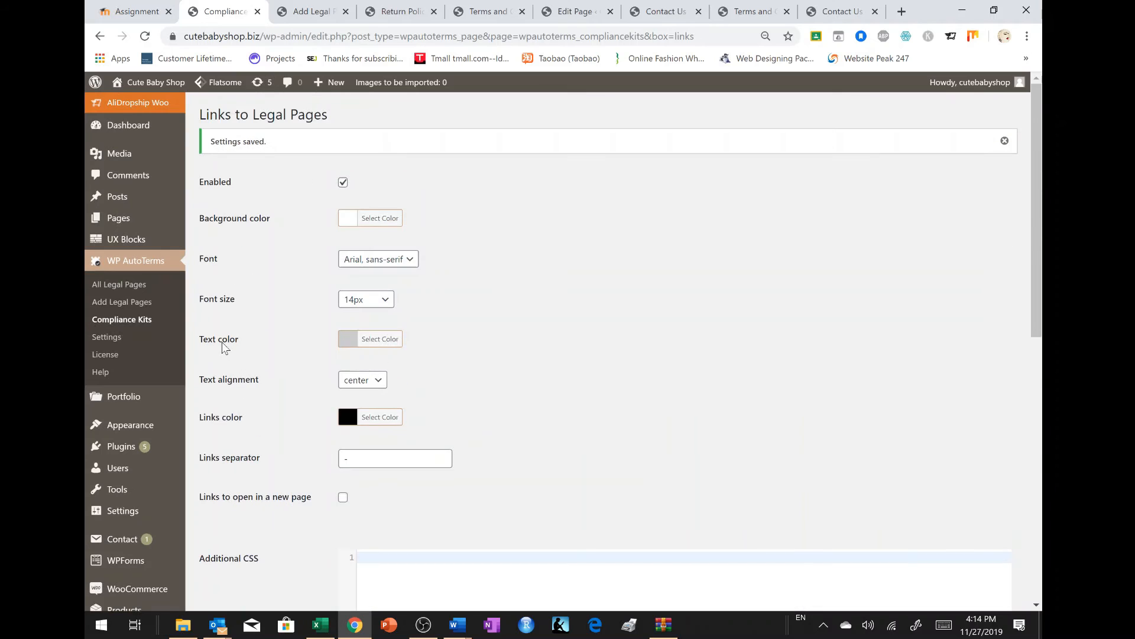
- Move the duplicate Terms and Conditions page with the "terms-and-conditions" shortcode to the trash and check the legal links in the home page footer
click(114, 285)
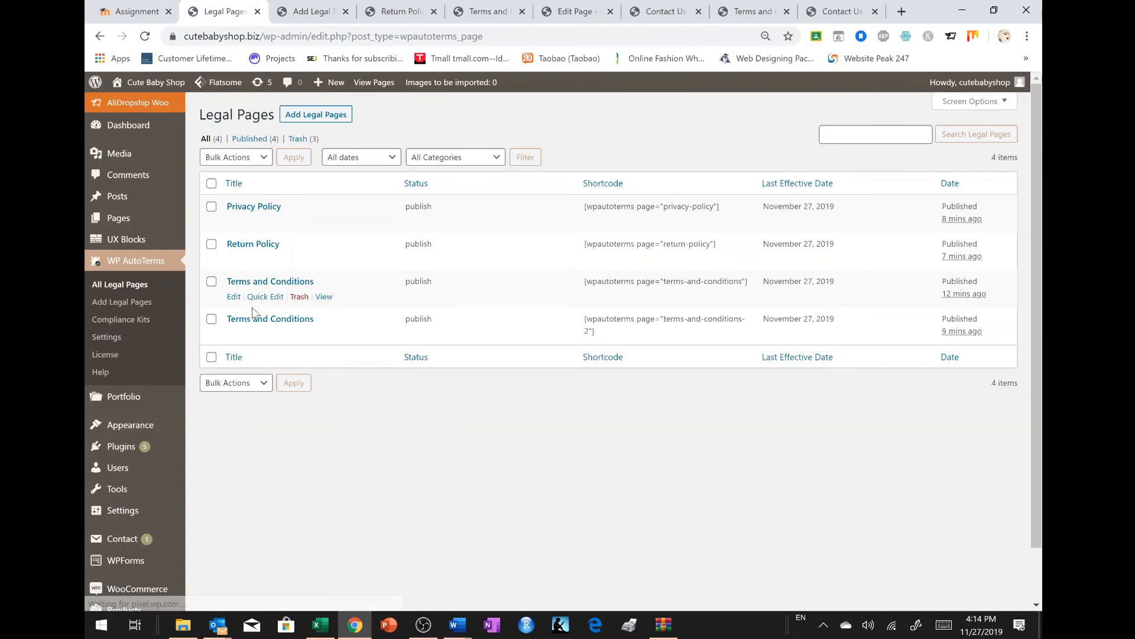
click(299, 297)
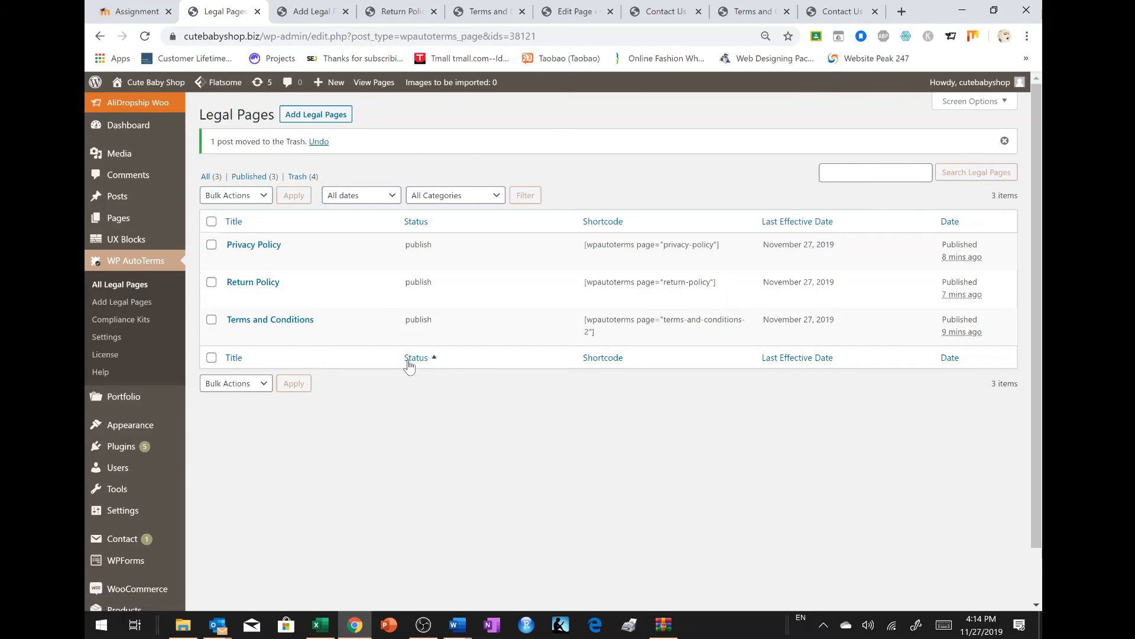
click(324, 13)
click(128, 103)
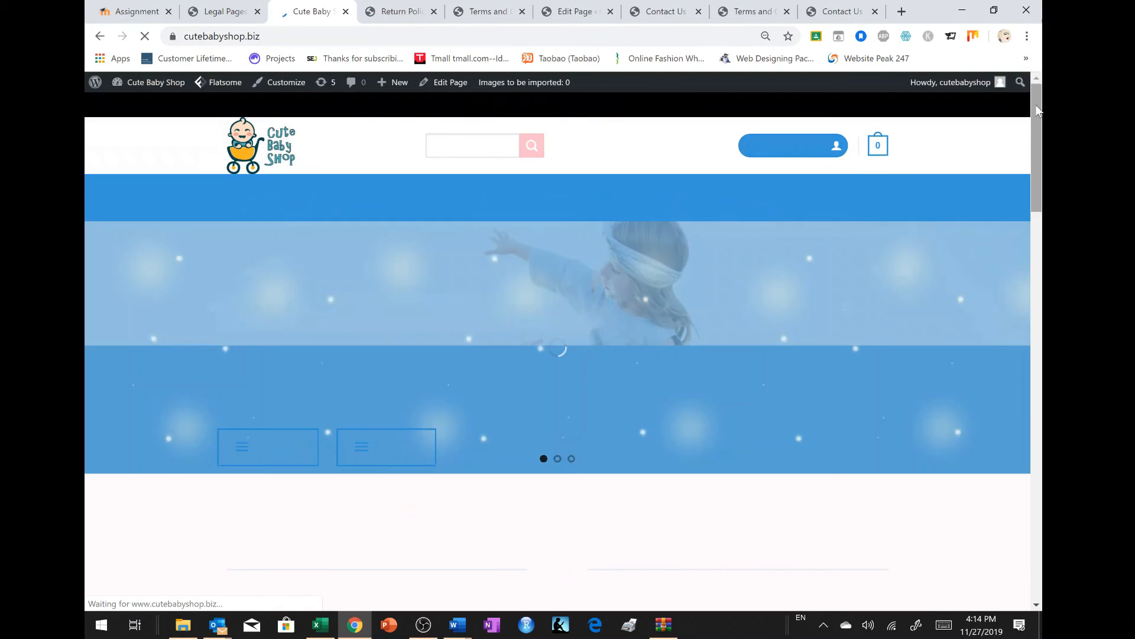
drag(1034, 155, 1021, 552)
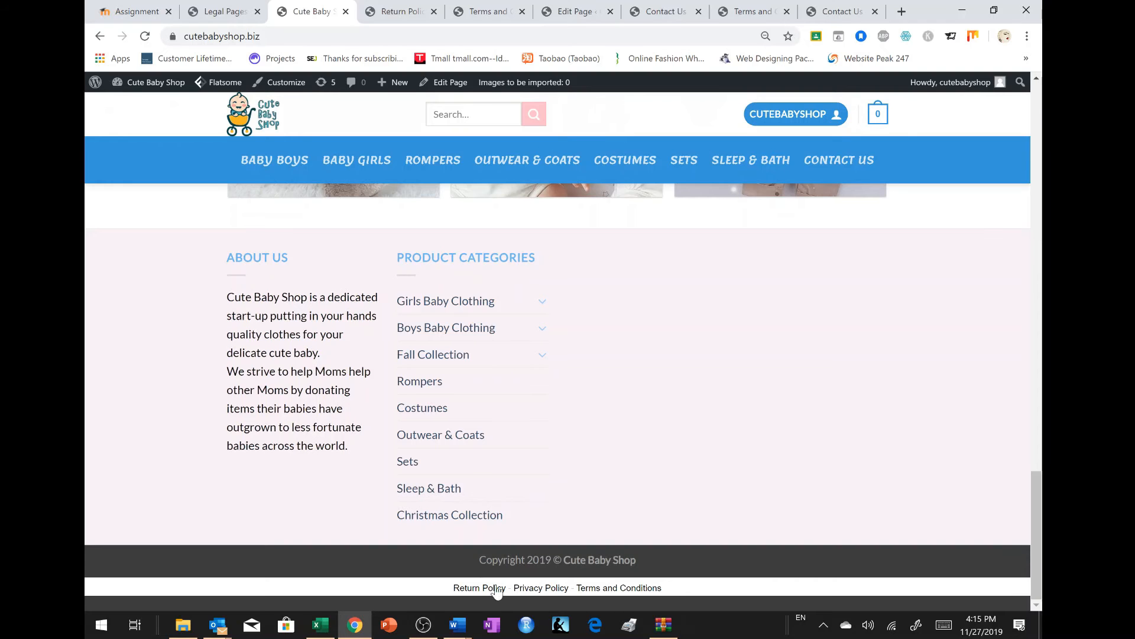
- Open the Privacy Policy and Return Policy from the footer links, reloading the Return Policy, and look through both pages
click(535, 588)
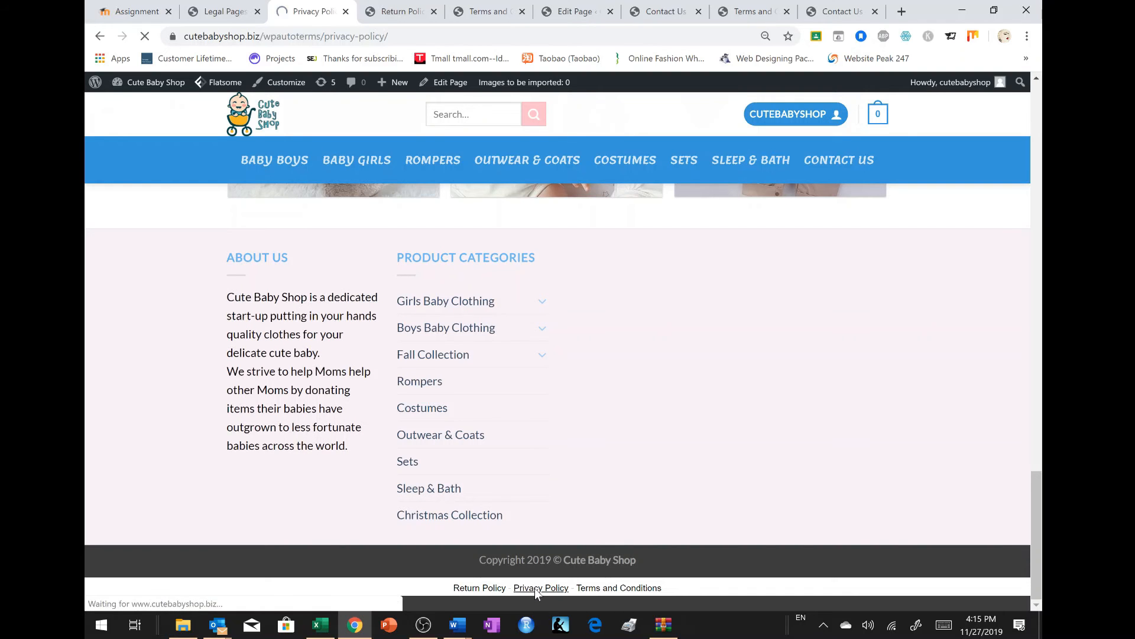
scroll(489, 418, down, 20)
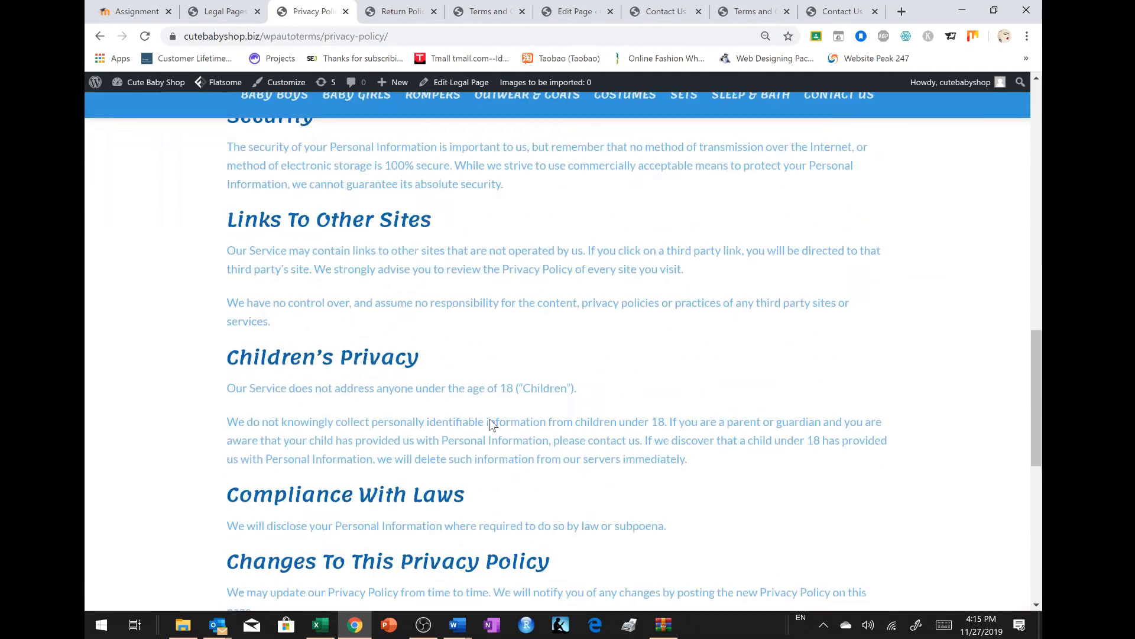
click(481, 590)
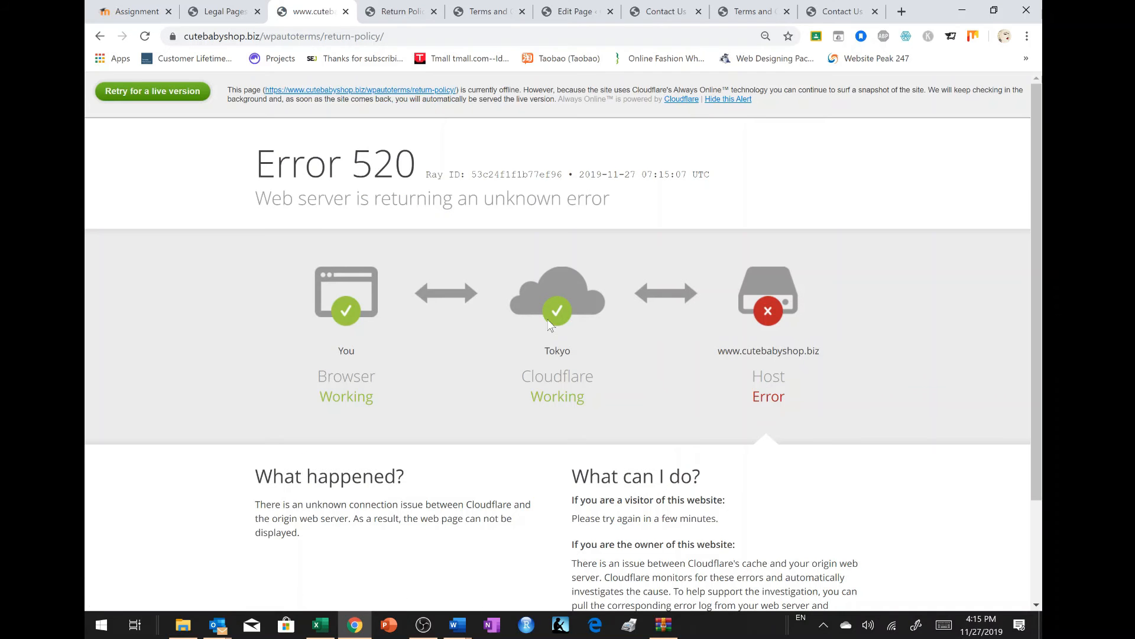
click(144, 36)
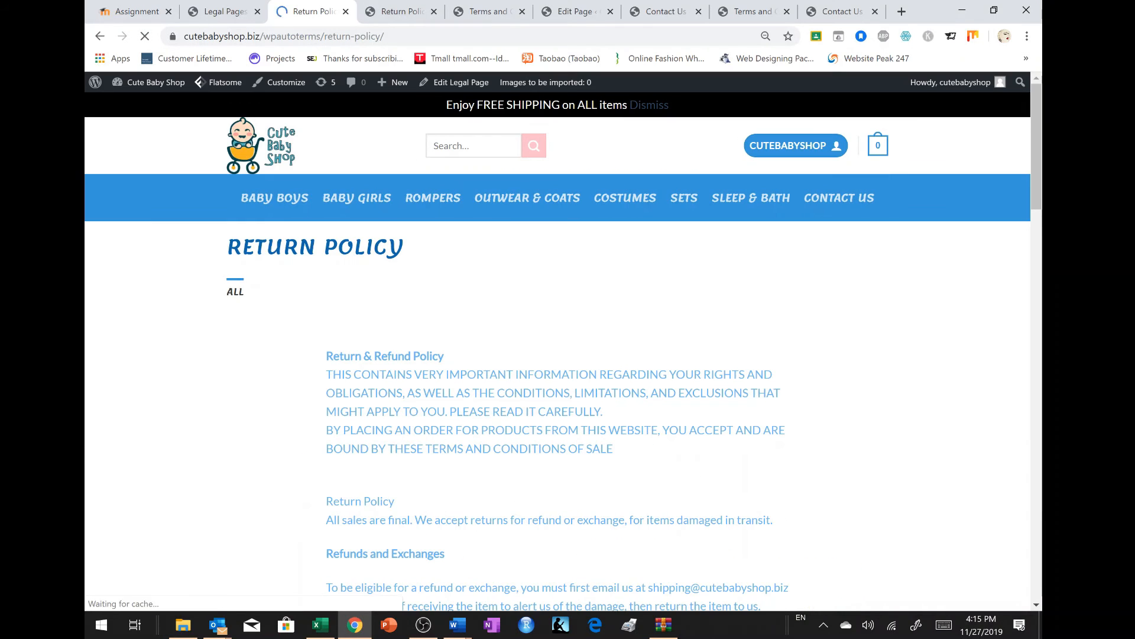
scroll(509, 243, down, 10)
scroll(509, 355, down, 5)
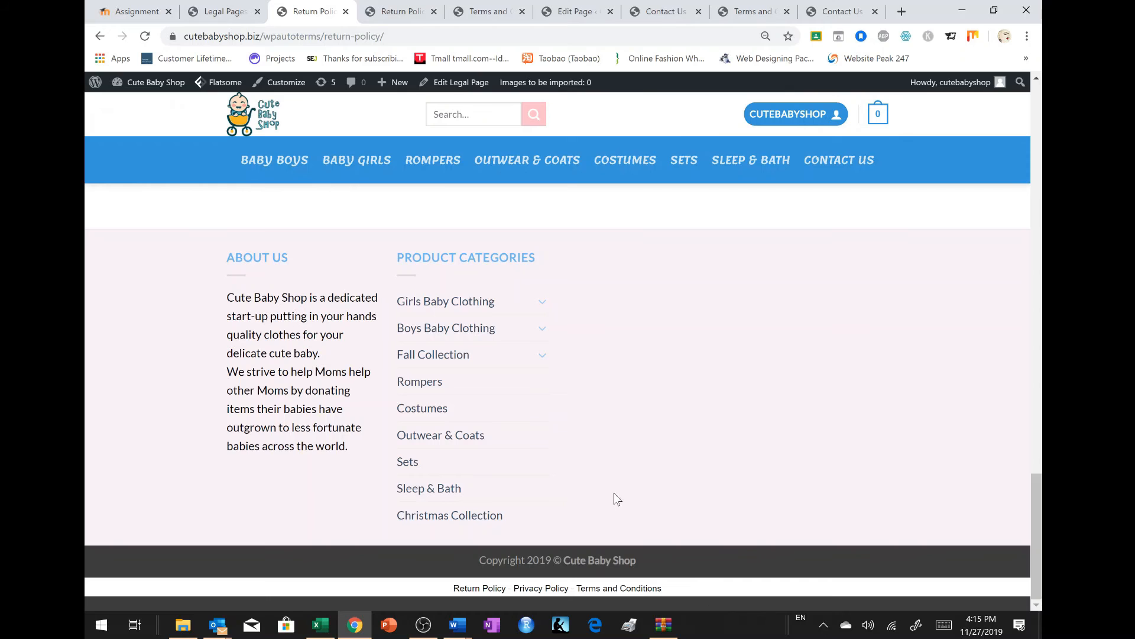
scroll(603, 489, up, 20)
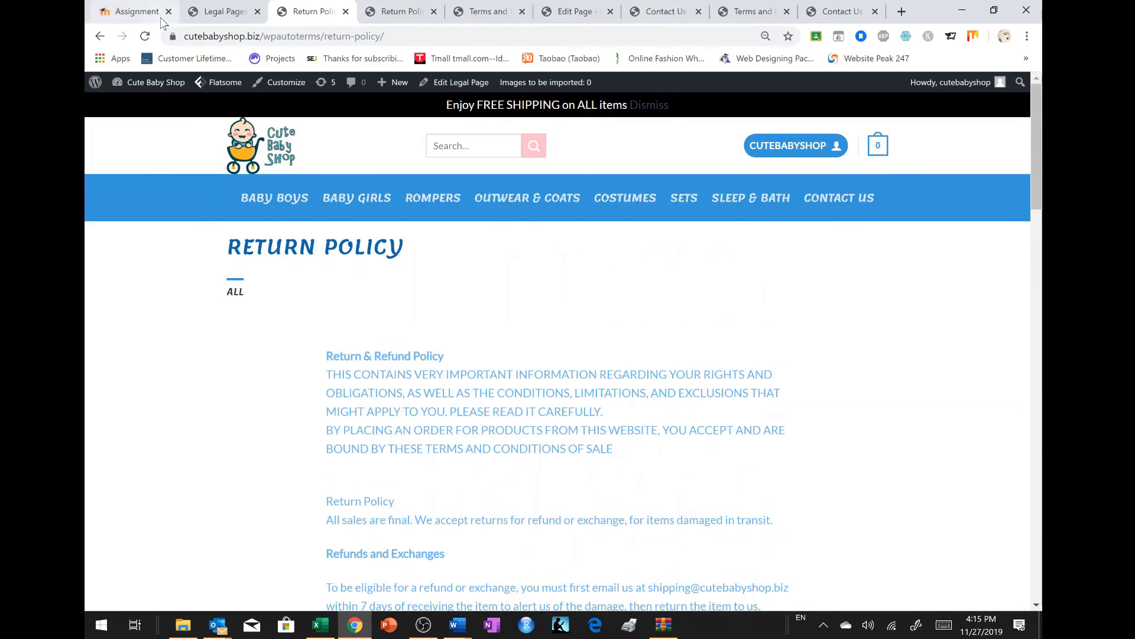
- Disable the Links to Legal Pages compliance kit in WP AutoTerms
click(232, 9)
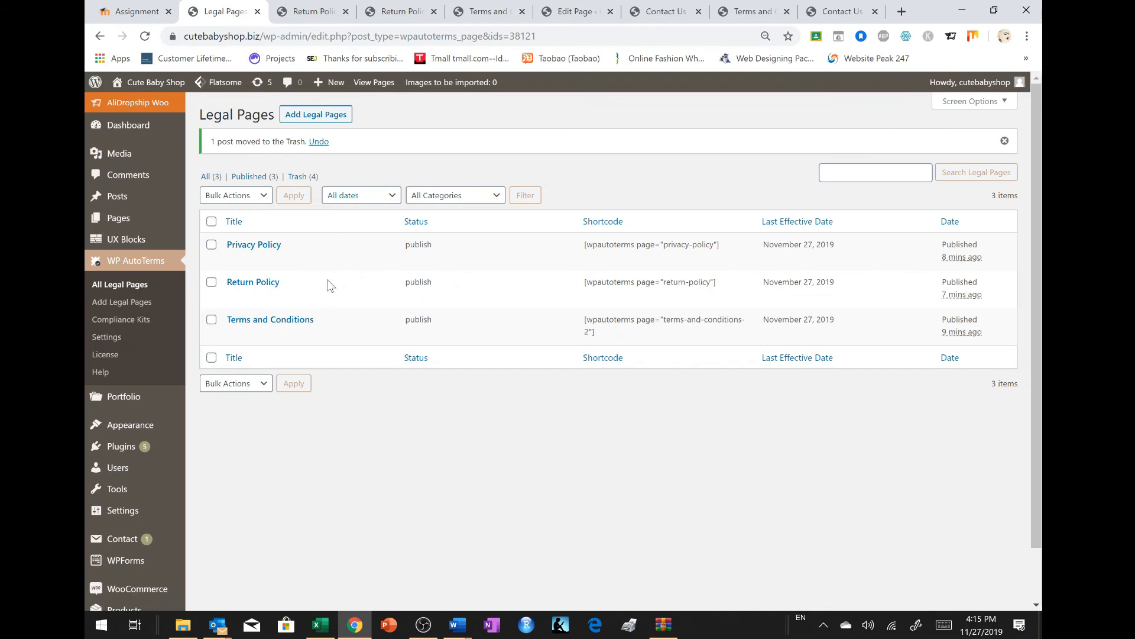
click(136, 323)
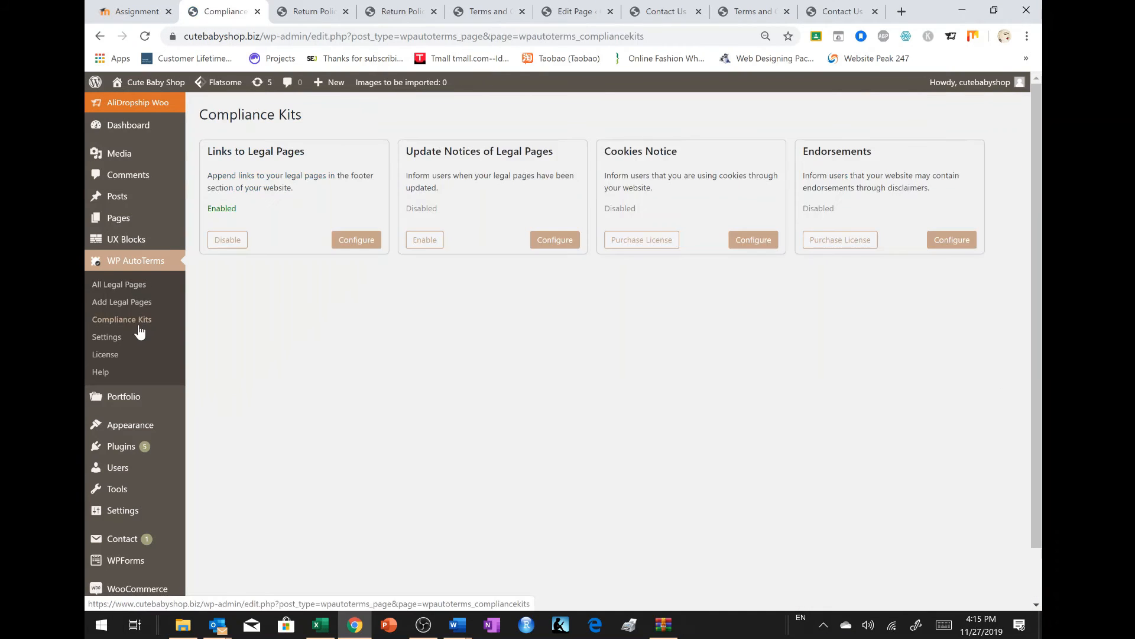
click(232, 241)
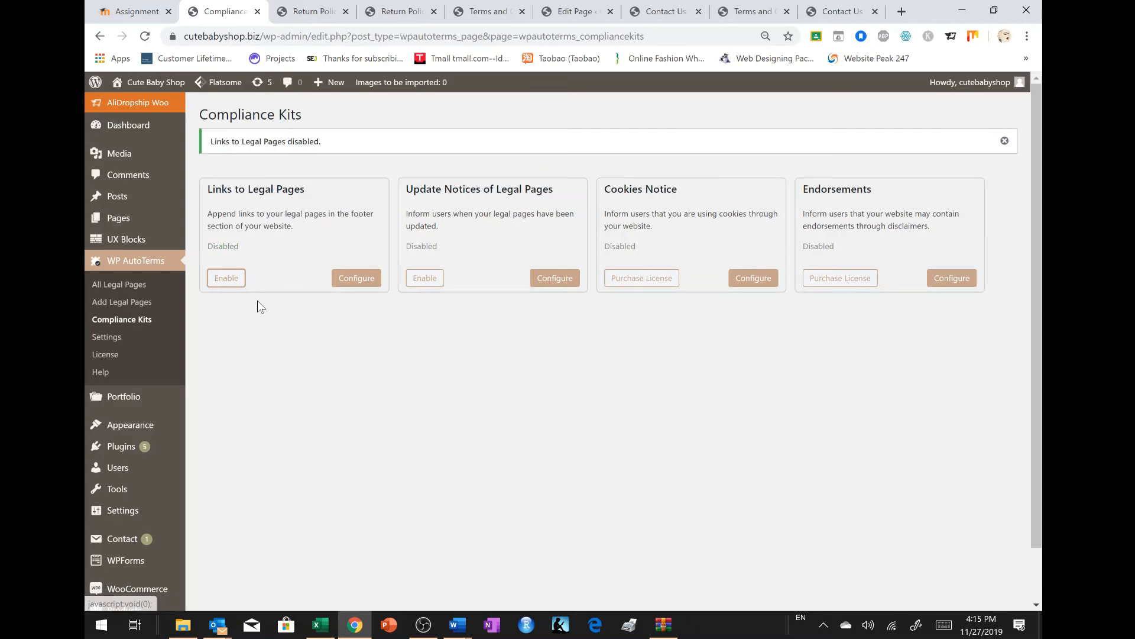
- Reload the Return Policy page on the site and check its footer for the legal page links
click(313, 11)
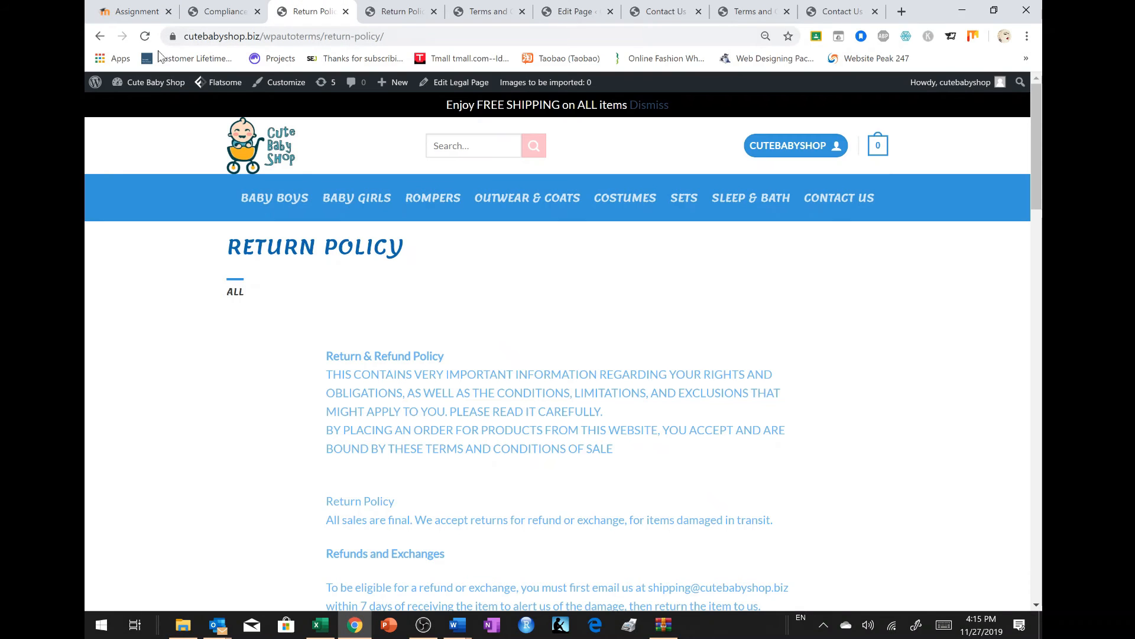
click(145, 37)
scroll(682, 293, down, 15)
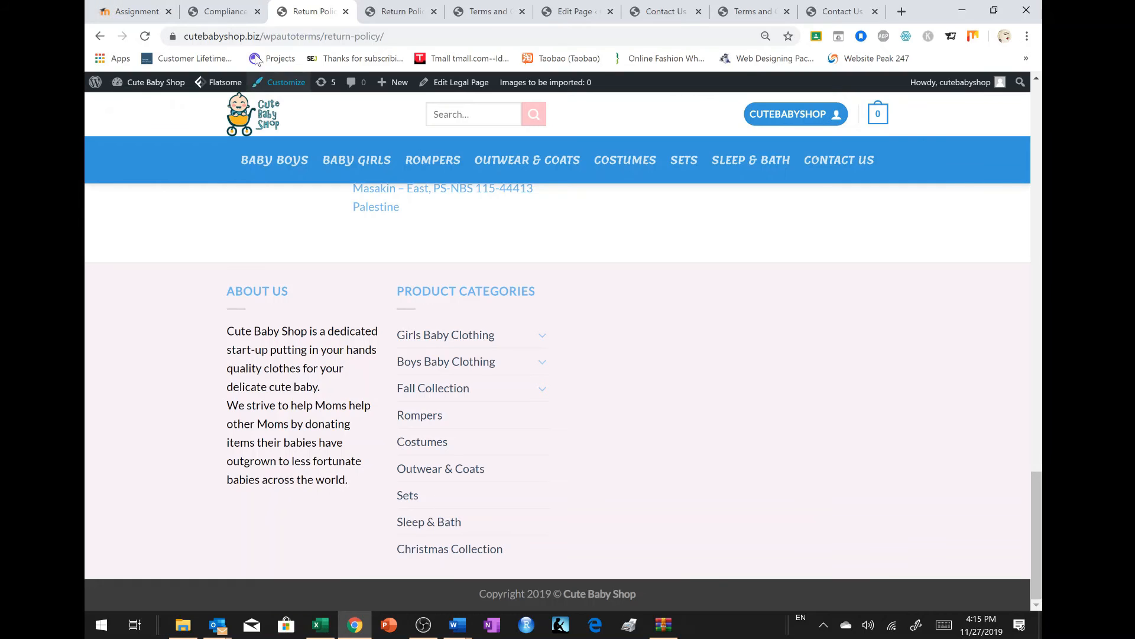
- Open the menu editor for the Terms and Conditions menu and assign that menu to the Footer Menu display location
click(232, 11)
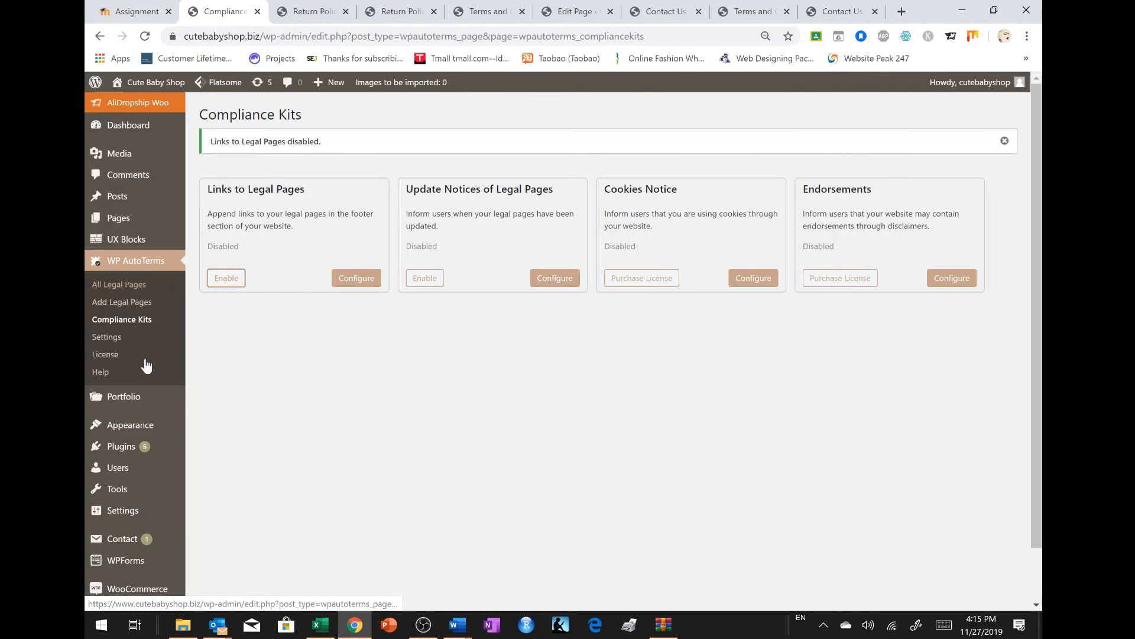
mouse_move(210, 433)
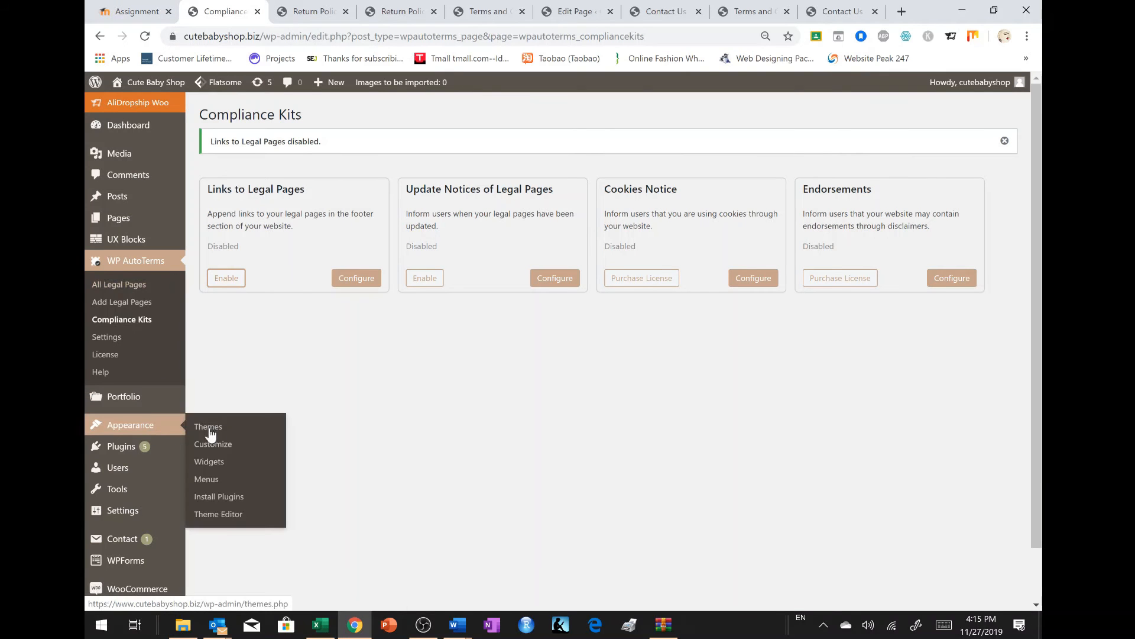
click(212, 480)
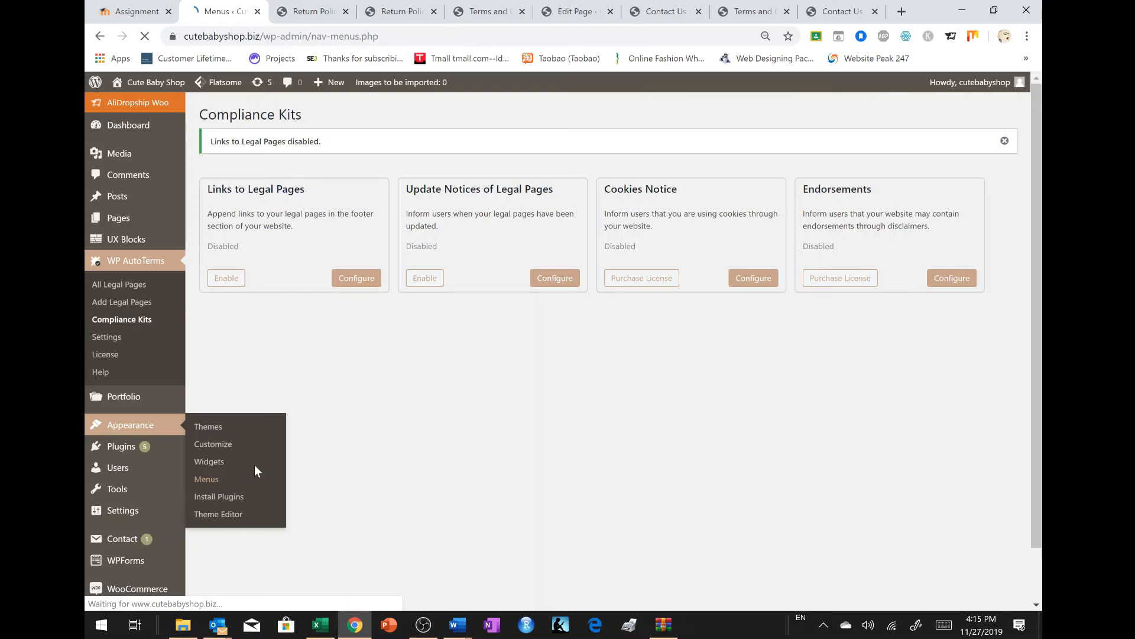
scroll(292, 273, down, 1)
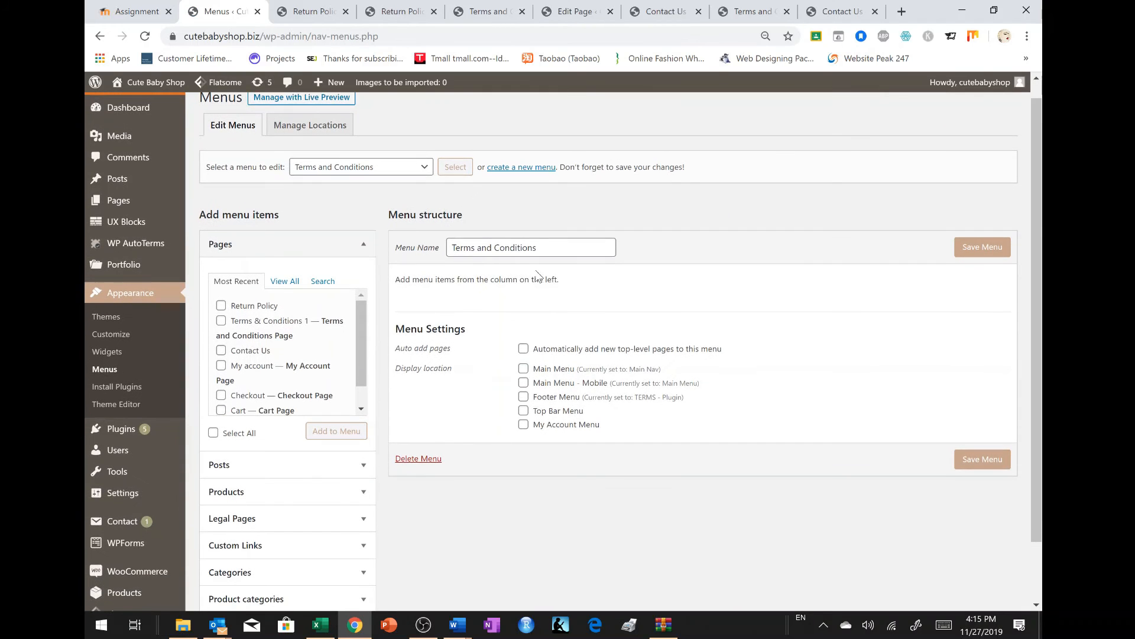
click(423, 168)
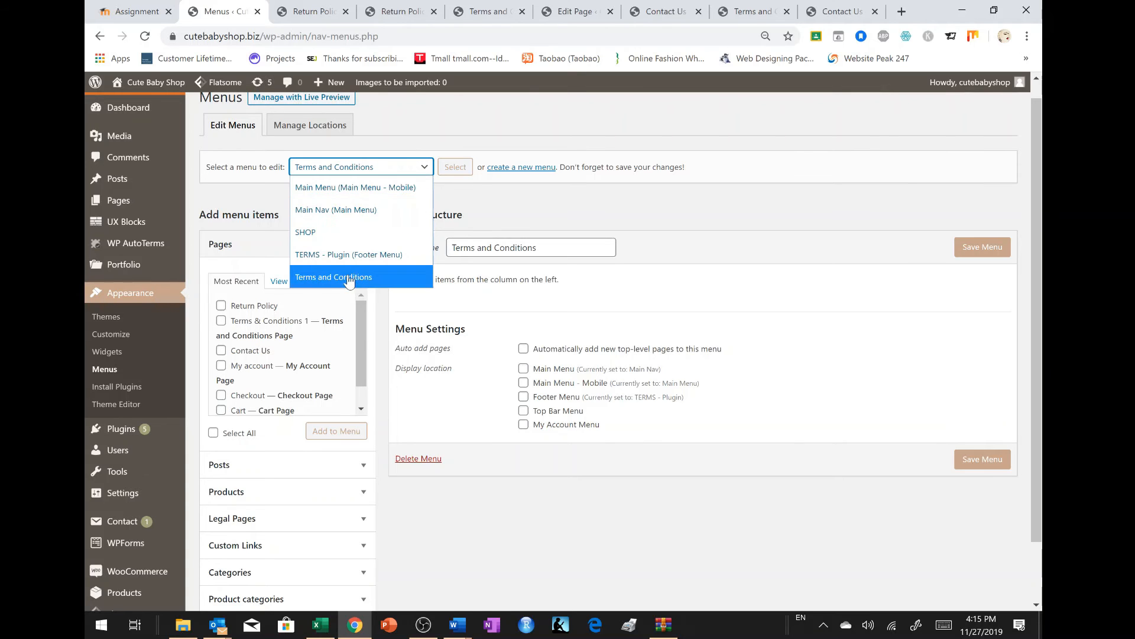
click(363, 259)
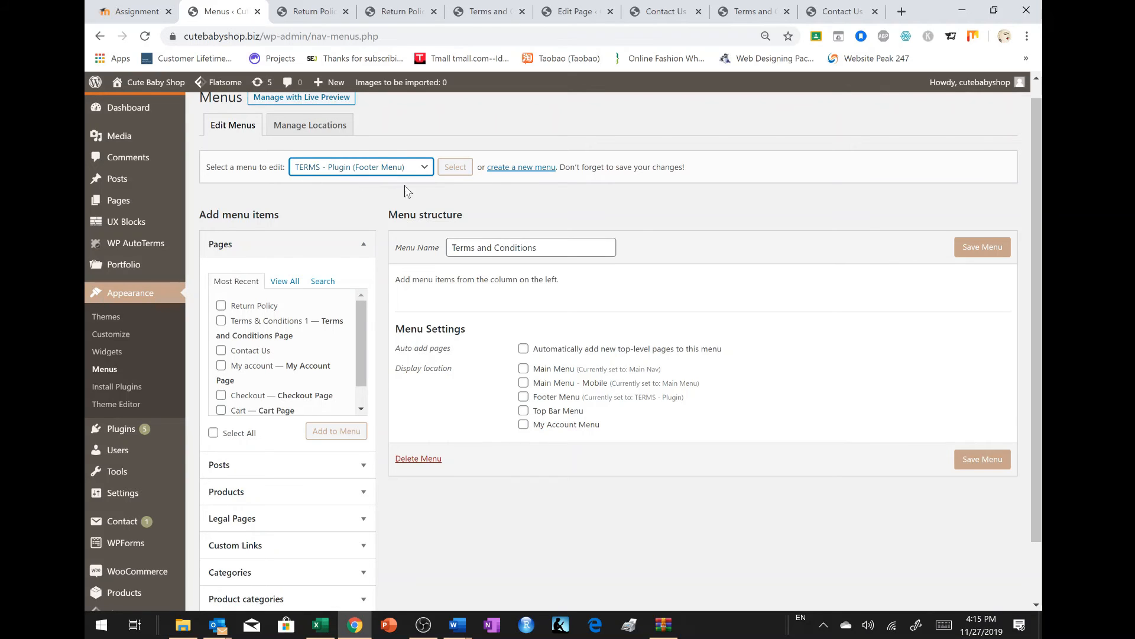
click(524, 397)
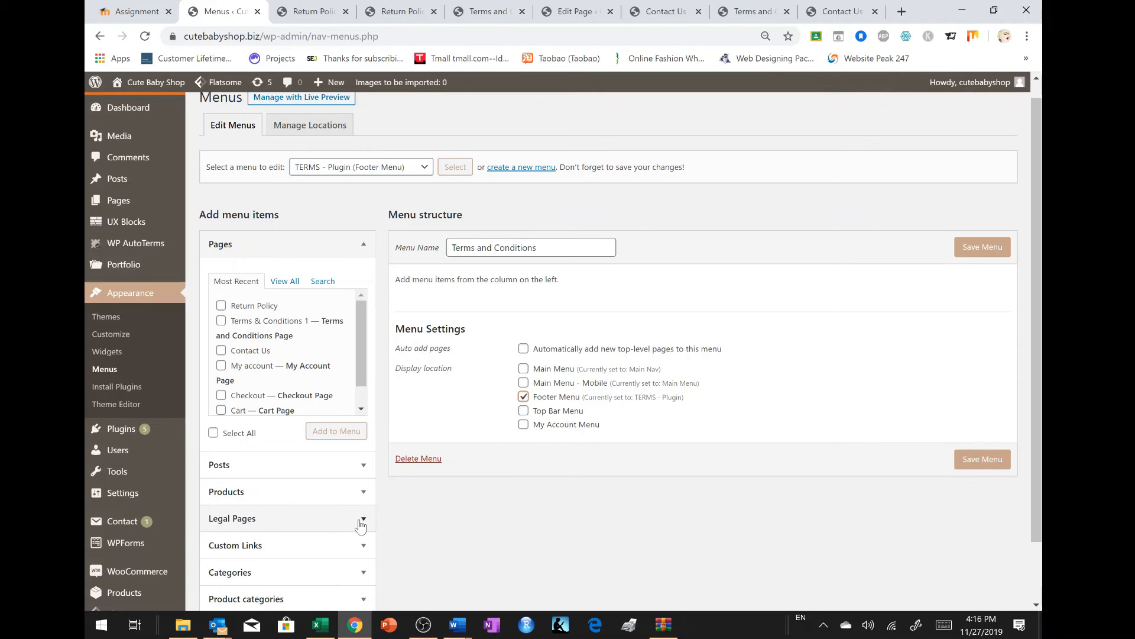
- Add the Return Policy, Privacy Policy, and Terms and Conditions legal pages to the menu and save it
click(364, 519)
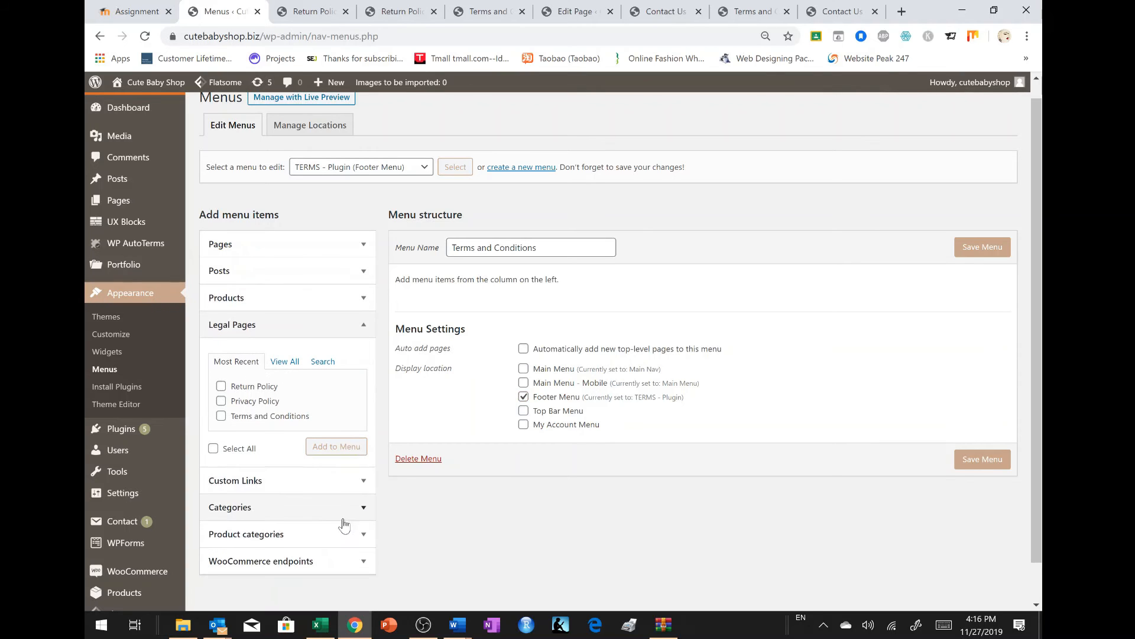
click(214, 448)
click(344, 451)
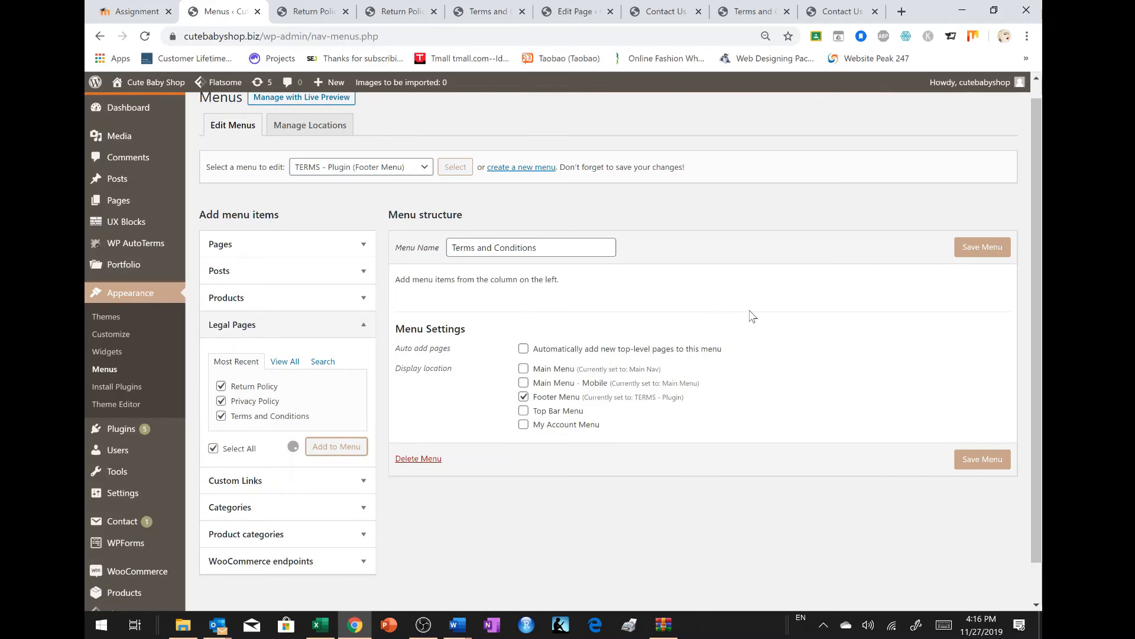
click(985, 248)
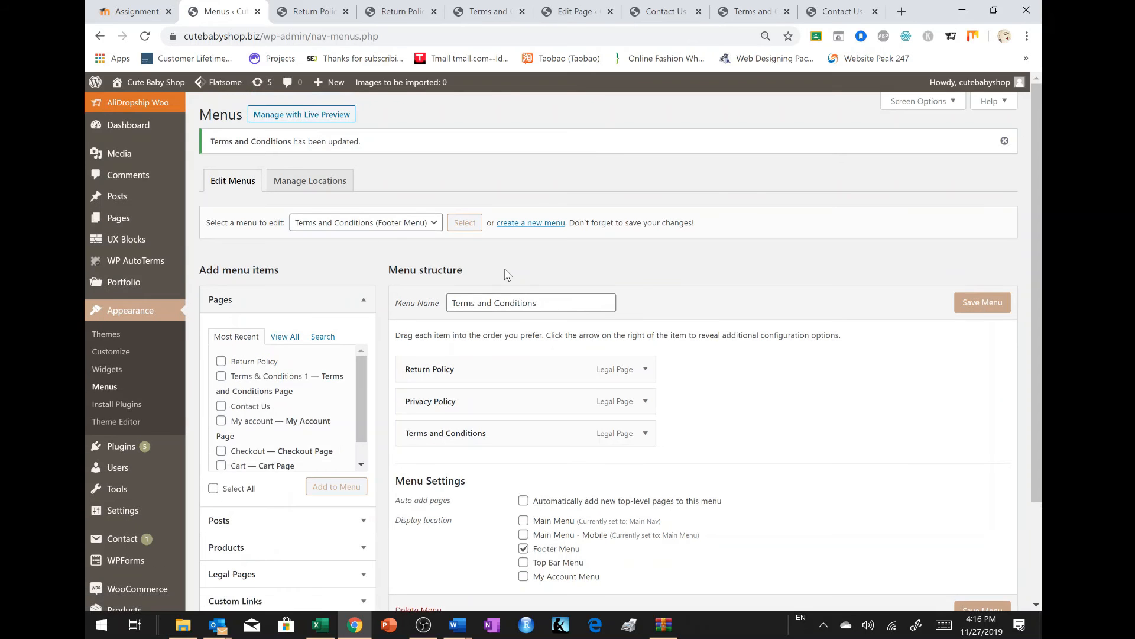
- Reload the Return Policy page to check its footer links and compare them with the footer of Curious Bebe's Contact Us page
click(308, 11)
click(144, 37)
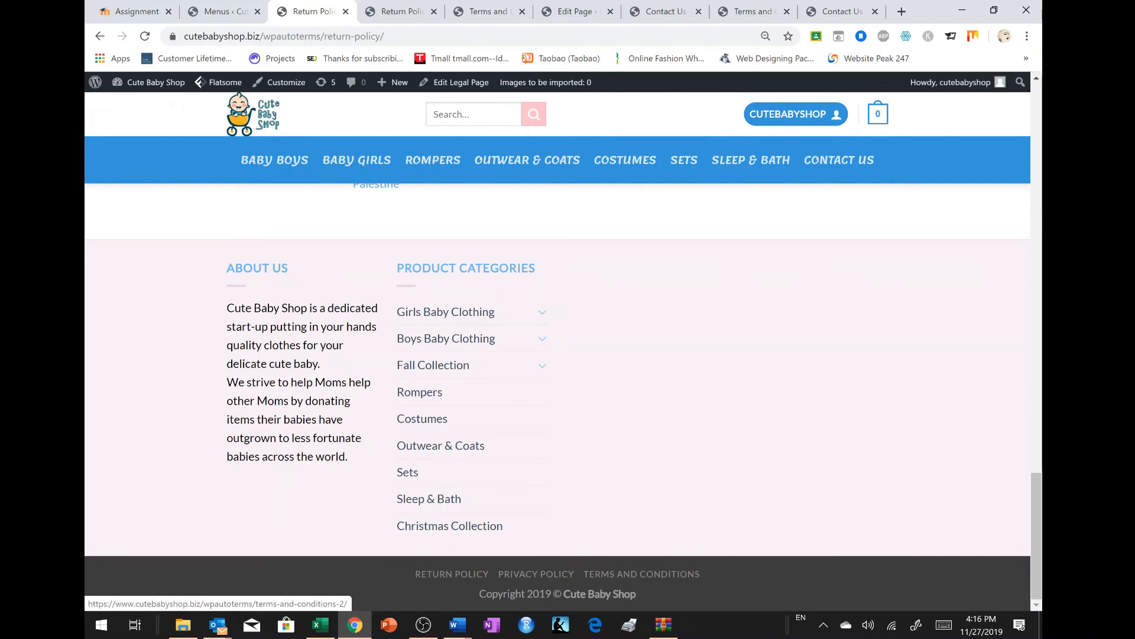
click(832, 13)
scroll(517, 264, down, 15)
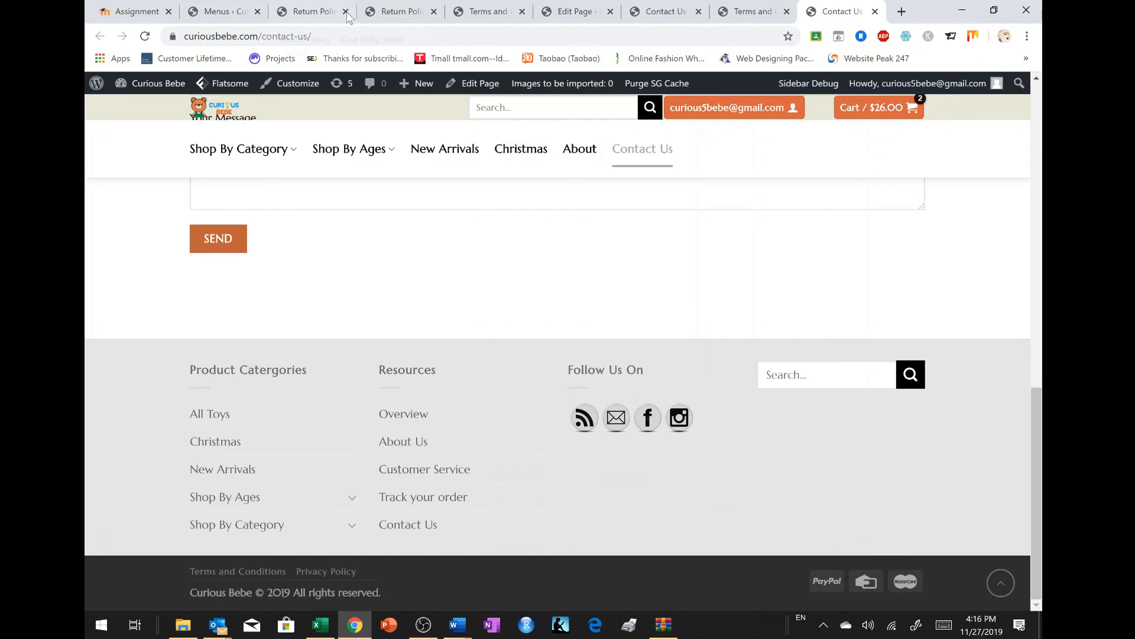
click(314, 12)
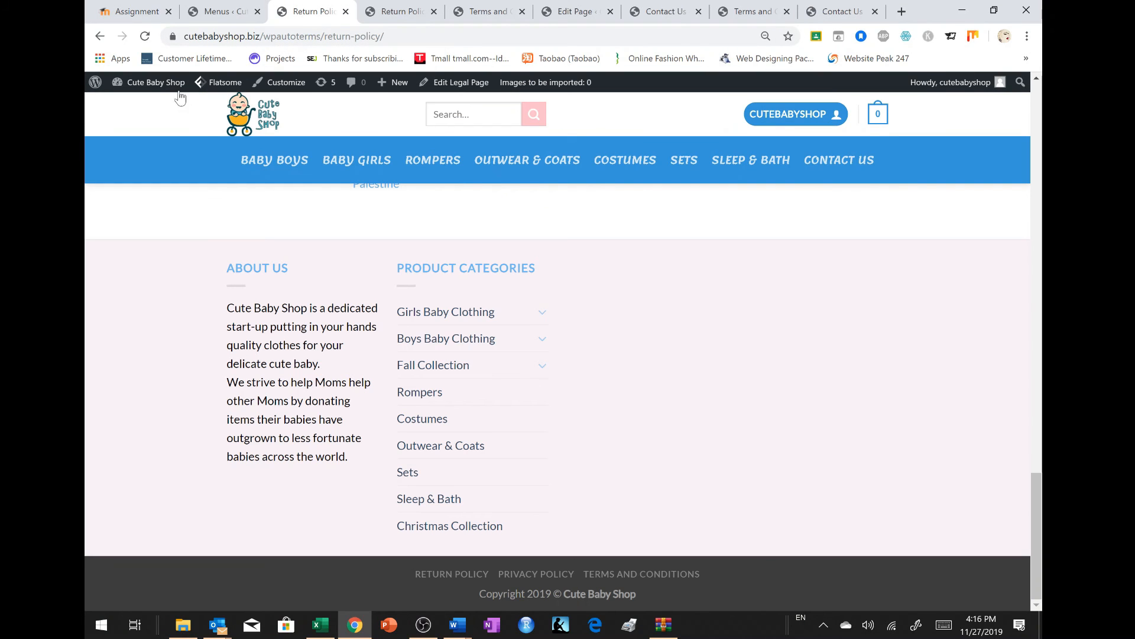
- In the theme's footer customization, move the copyright text from Bottom Text - Primary to Bottom Text - Secondary and publish the change
click(283, 83)
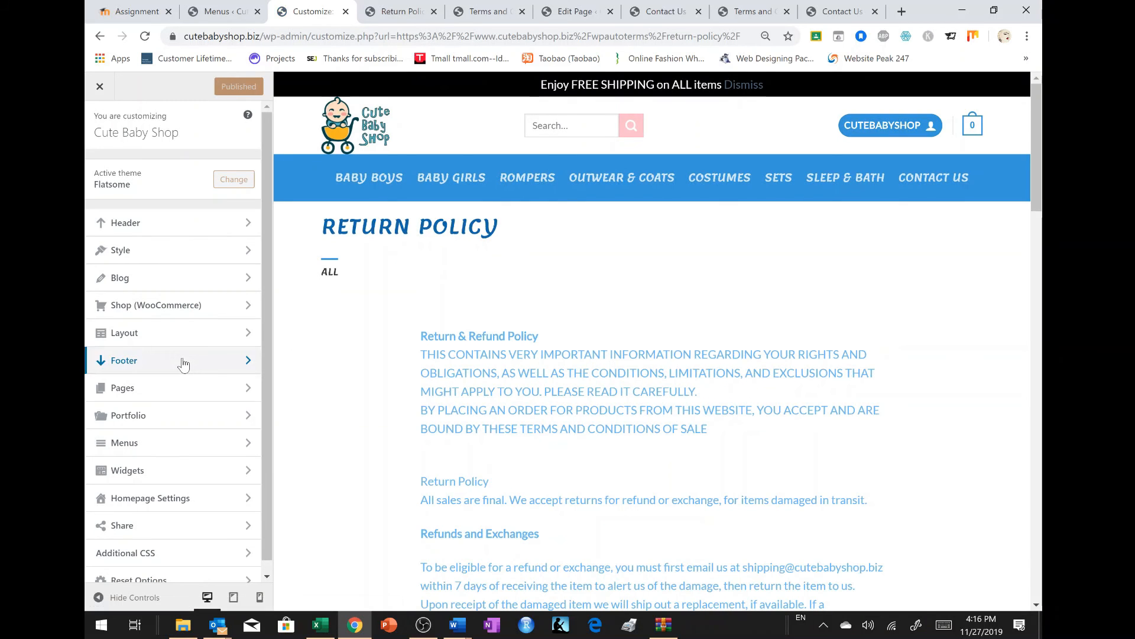
click(182, 360)
scroll(182, 357, down, 8)
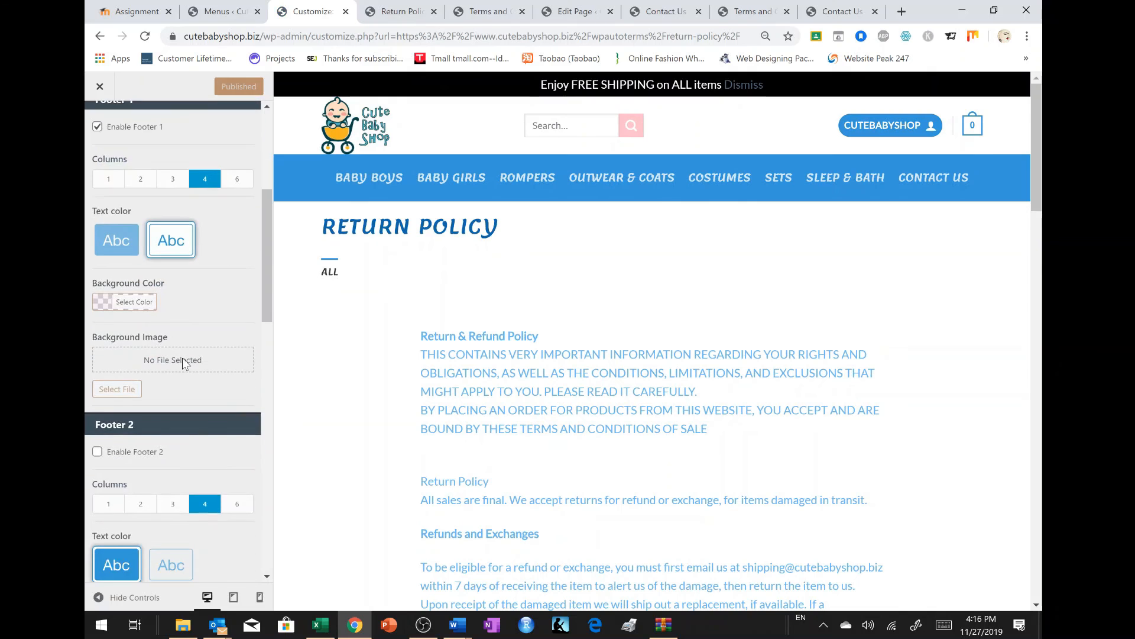
scroll(183, 363, down, 5)
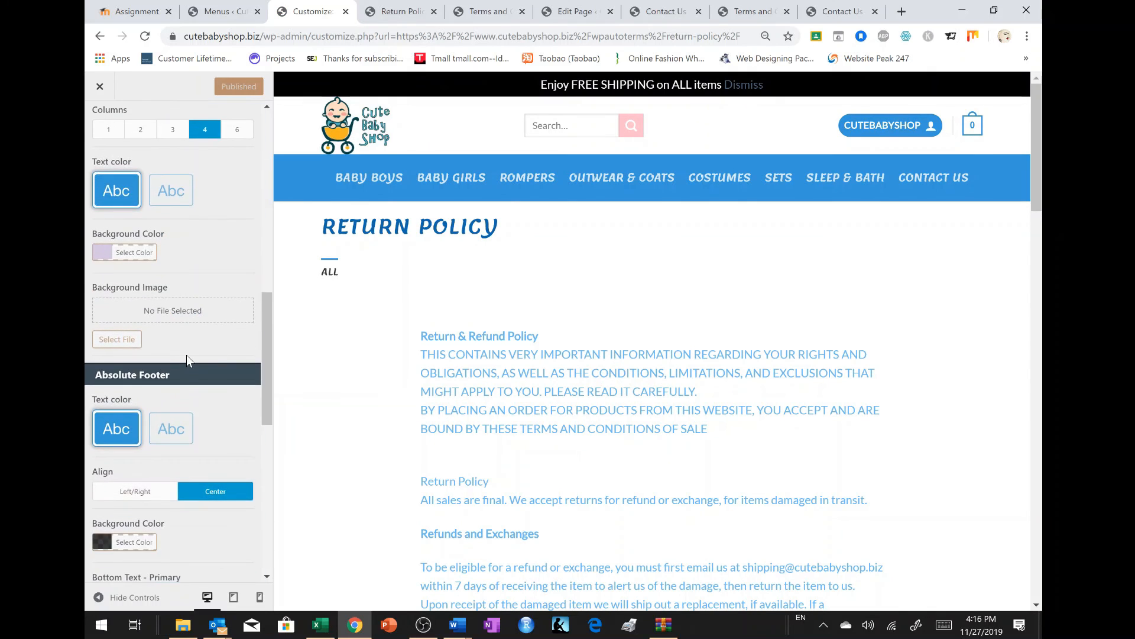
scroll(186, 355, down, 3)
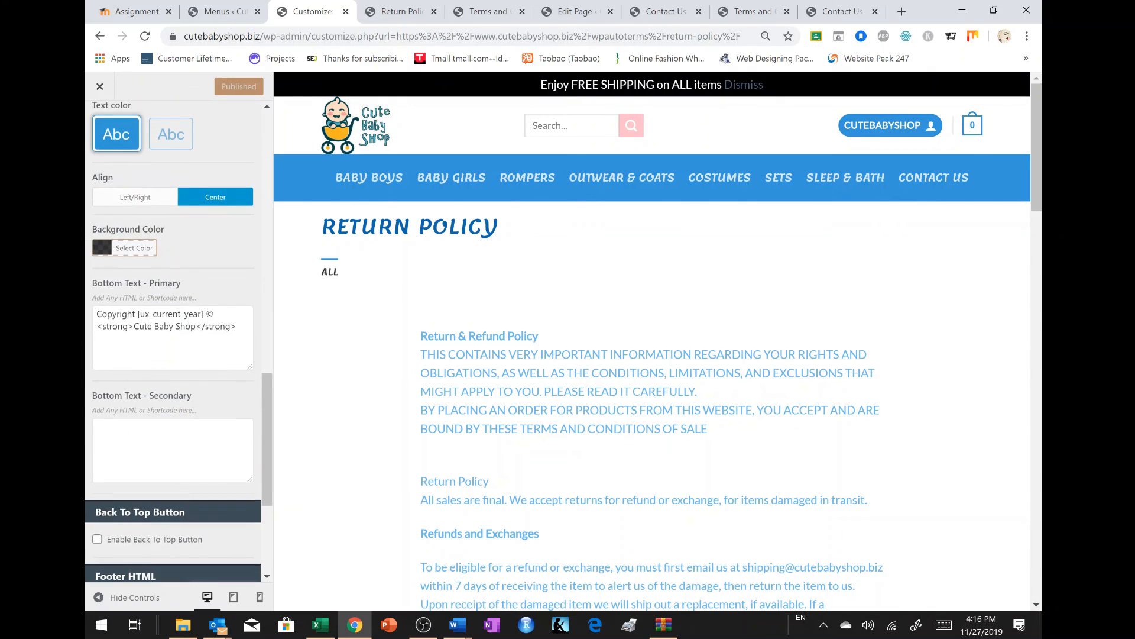
scroll(186, 354, up, 2)
scroll(186, 355, down, 3)
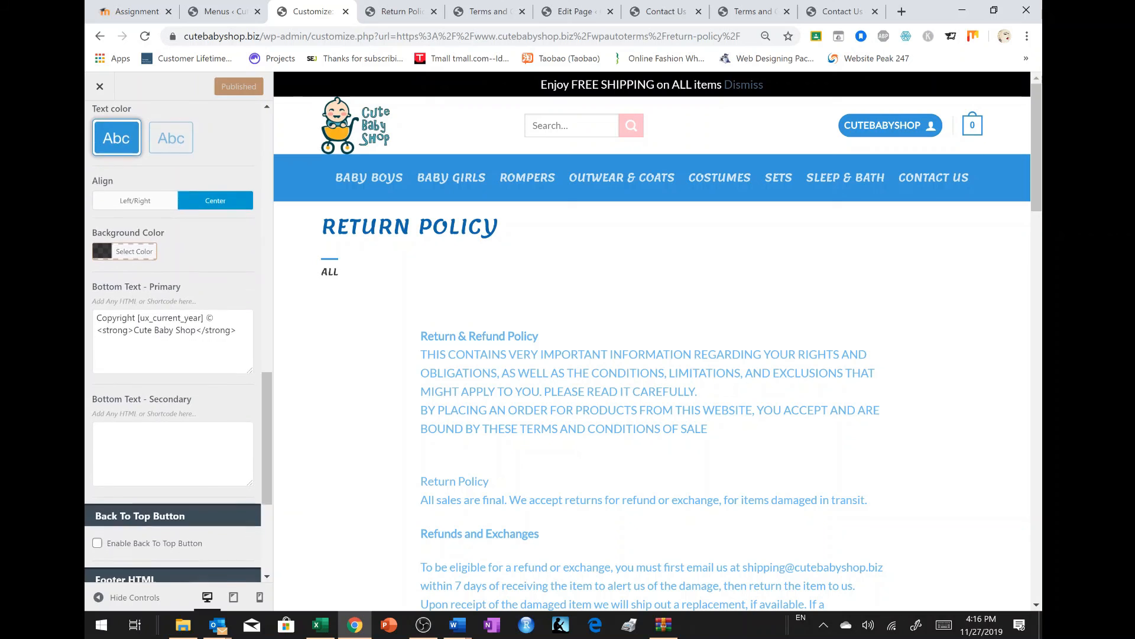
scroll(186, 355, down, 3)
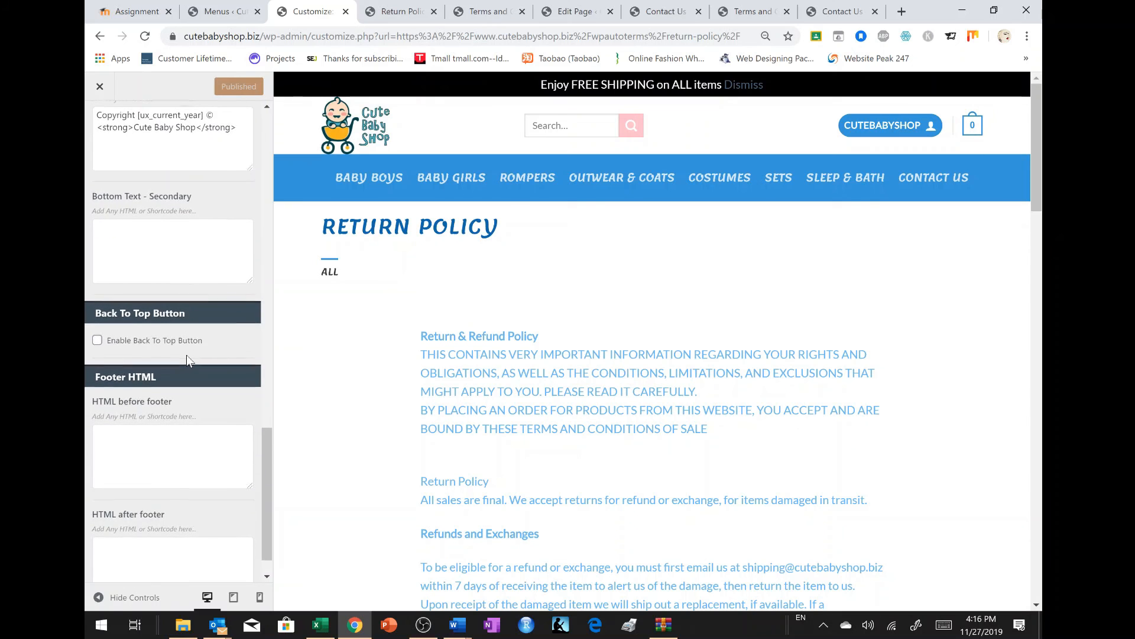
scroll(187, 355, up, 3)
scroll(188, 361, up, 3)
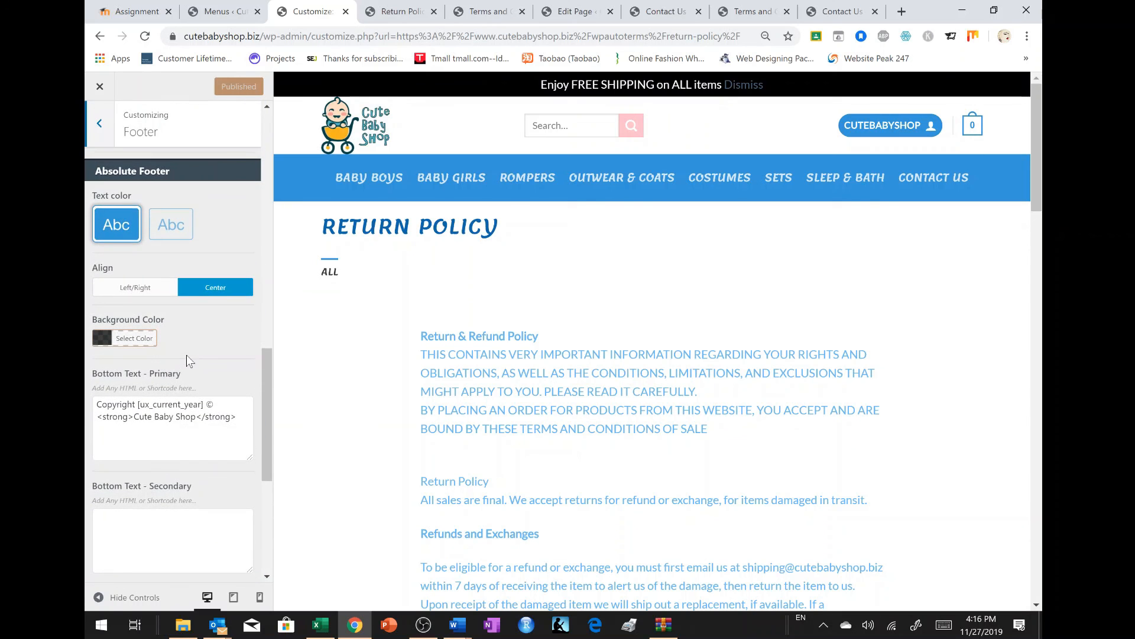
scroll(190, 358, up, 2)
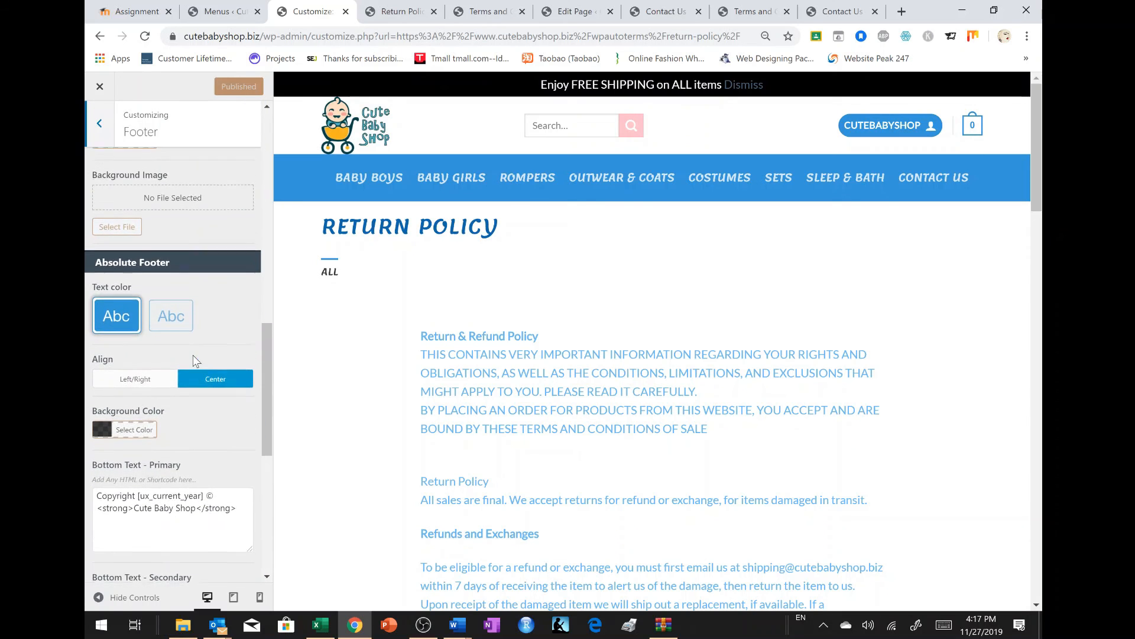
scroll(193, 361, down, 3)
triple_click(196, 374)
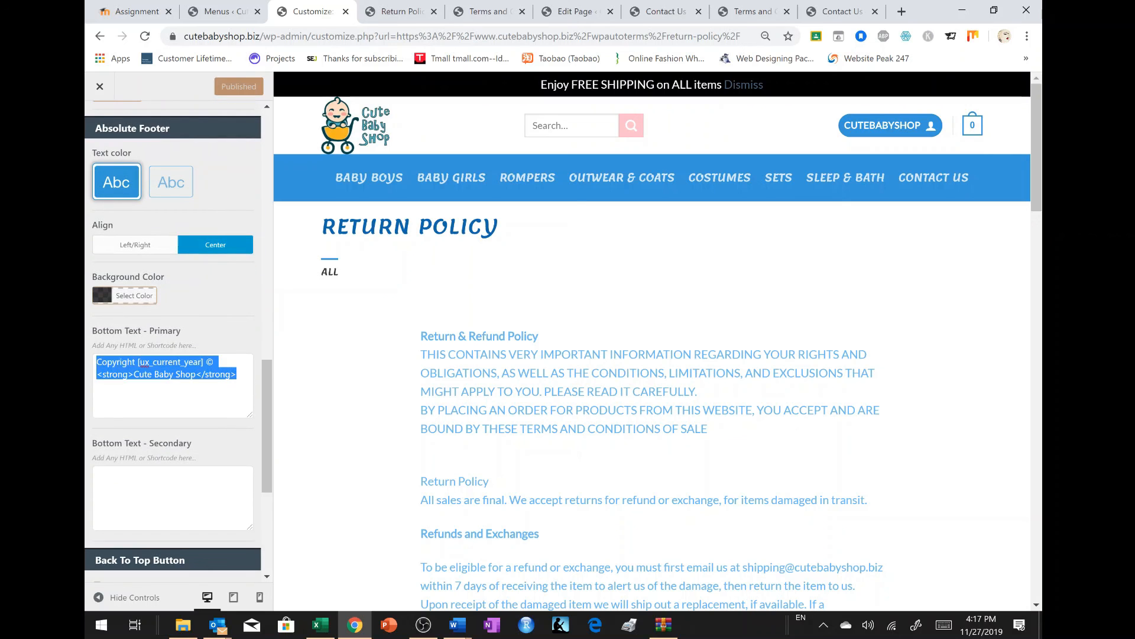
key(ctrl+x)
click(159, 476)
key(ctrl+v)
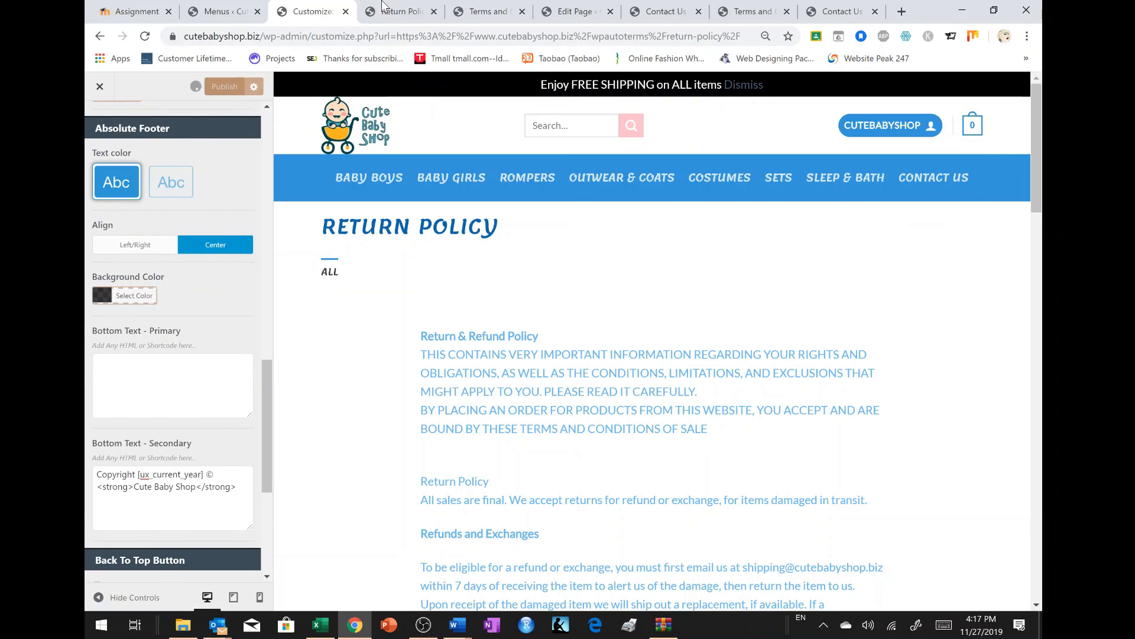
- Reload the Return Policy preview page and check the order of the copyright text and legal links in its footer
click(385, 9)
click(145, 36)
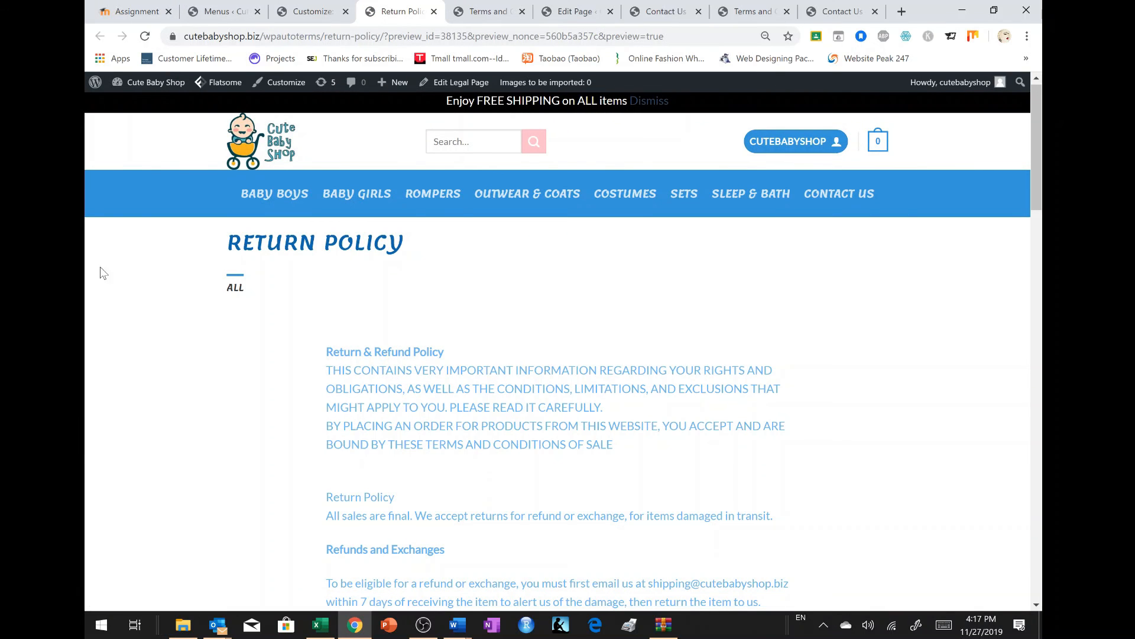
scroll(679, 395, down, 15)
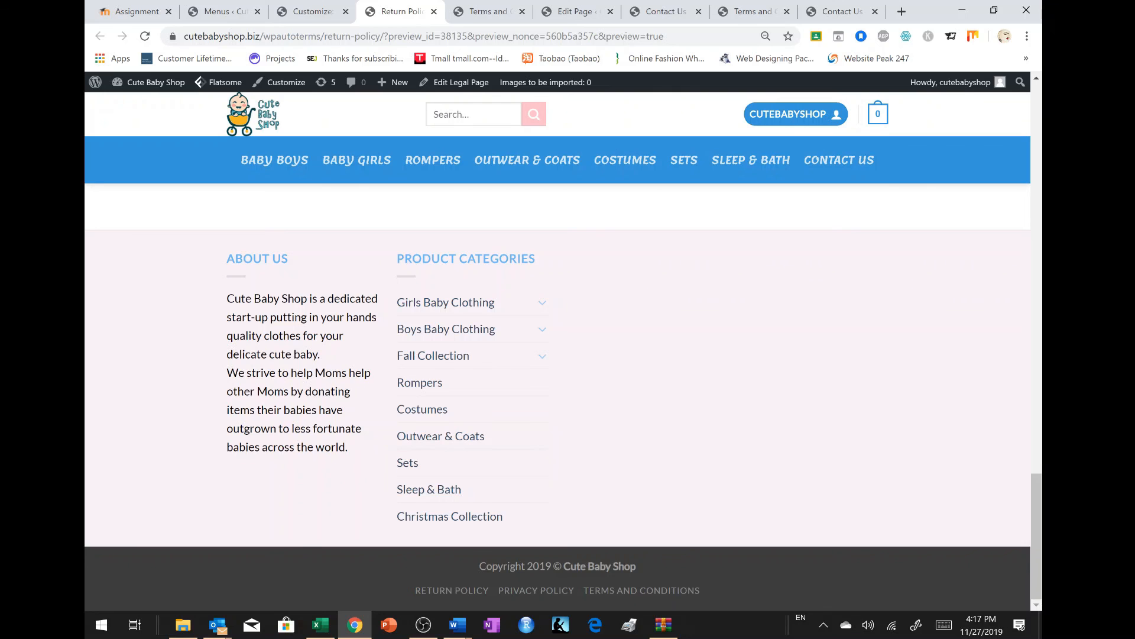
- Look through the other open pages, including Cute Baby Shop's Terms and Conditions and Contact Us and Curious Bebe's Terms and Conditions
click(518, 17)
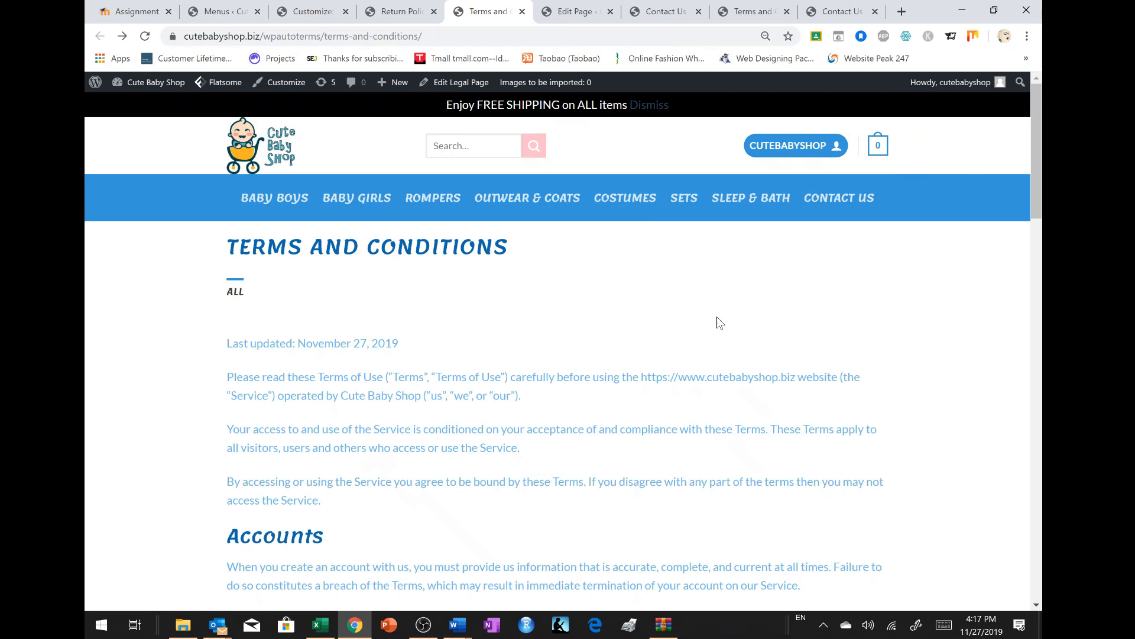
scroll(728, 443, down, 20)
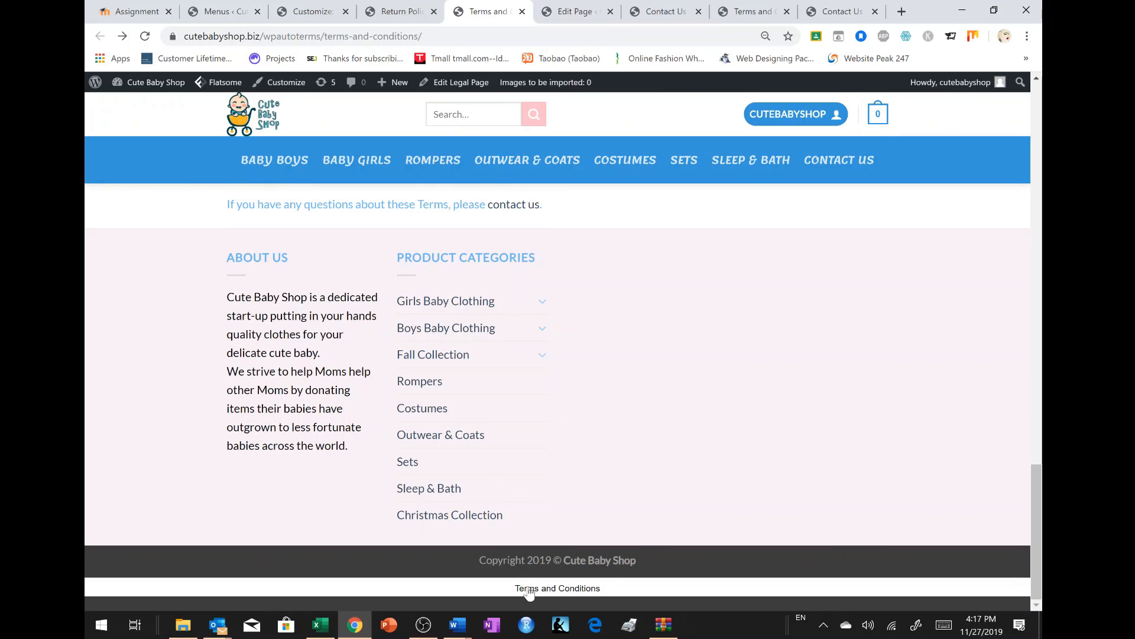
click(576, 13)
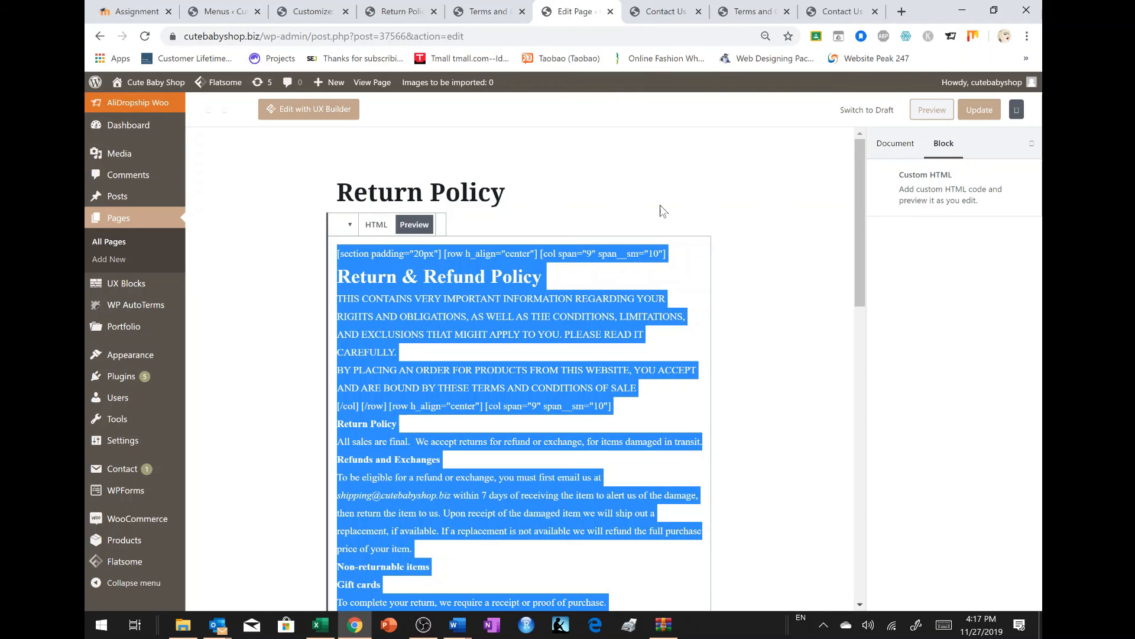
click(662, 11)
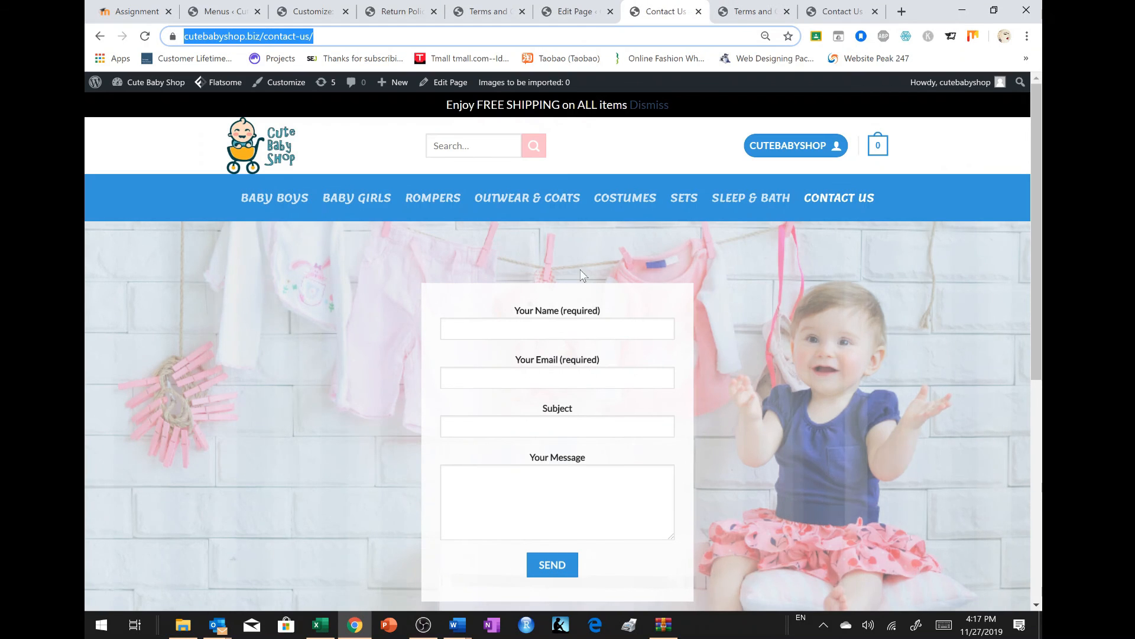
scroll(582, 275, down, 7)
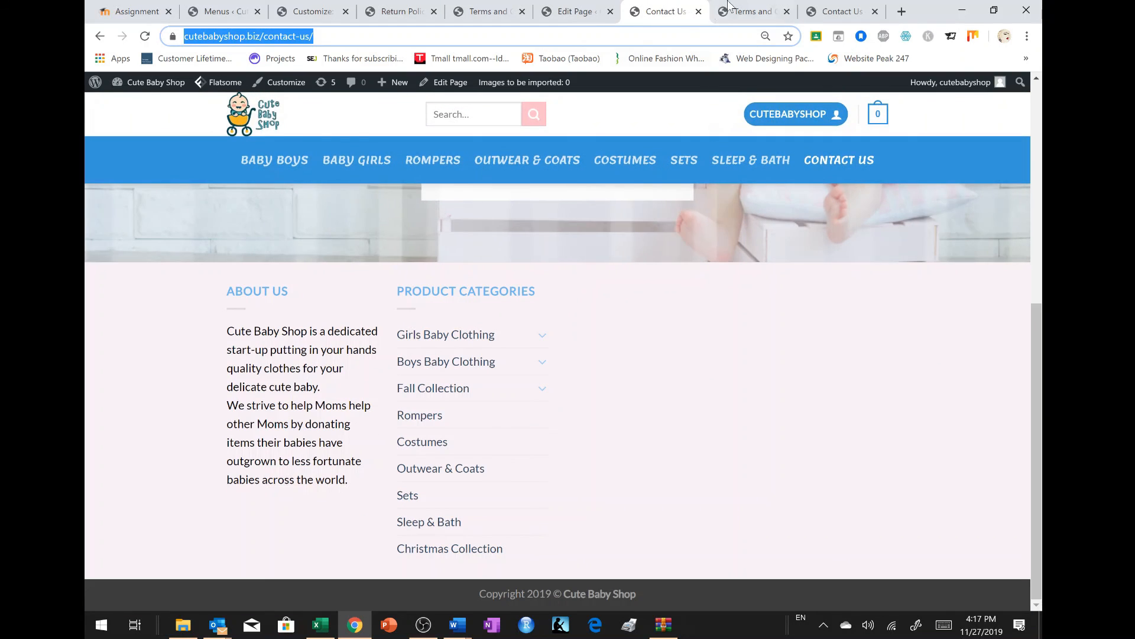
click(750, 11)
scroll(705, 233, down, 15)
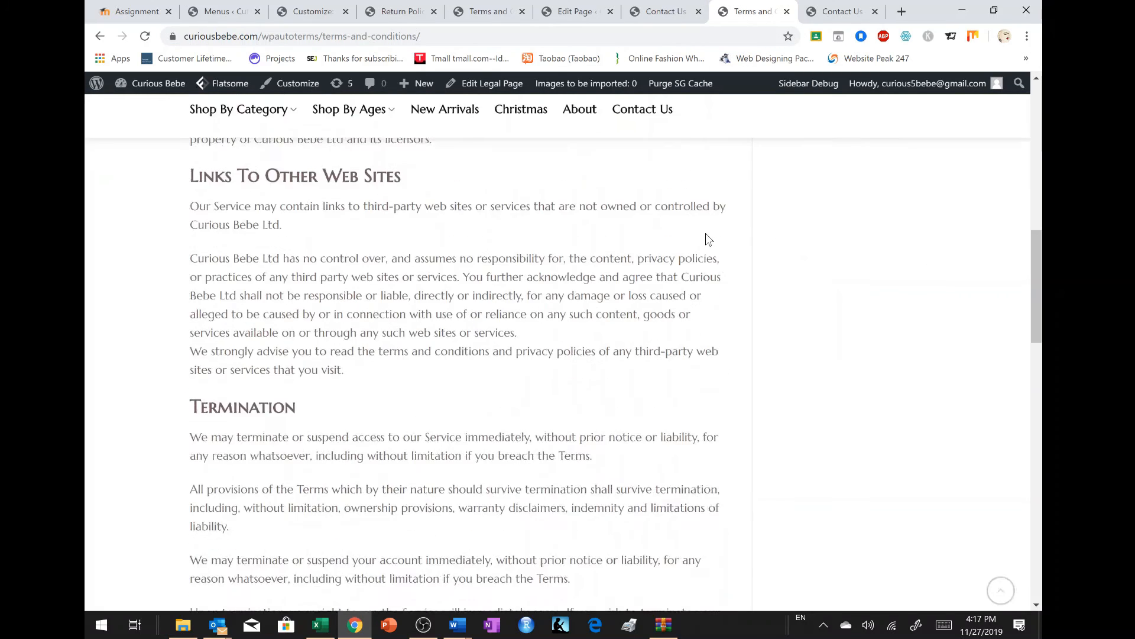
- Open Terms and Conditions from the Return Policy preview's footer and check the page down to its footer
click(327, 4)
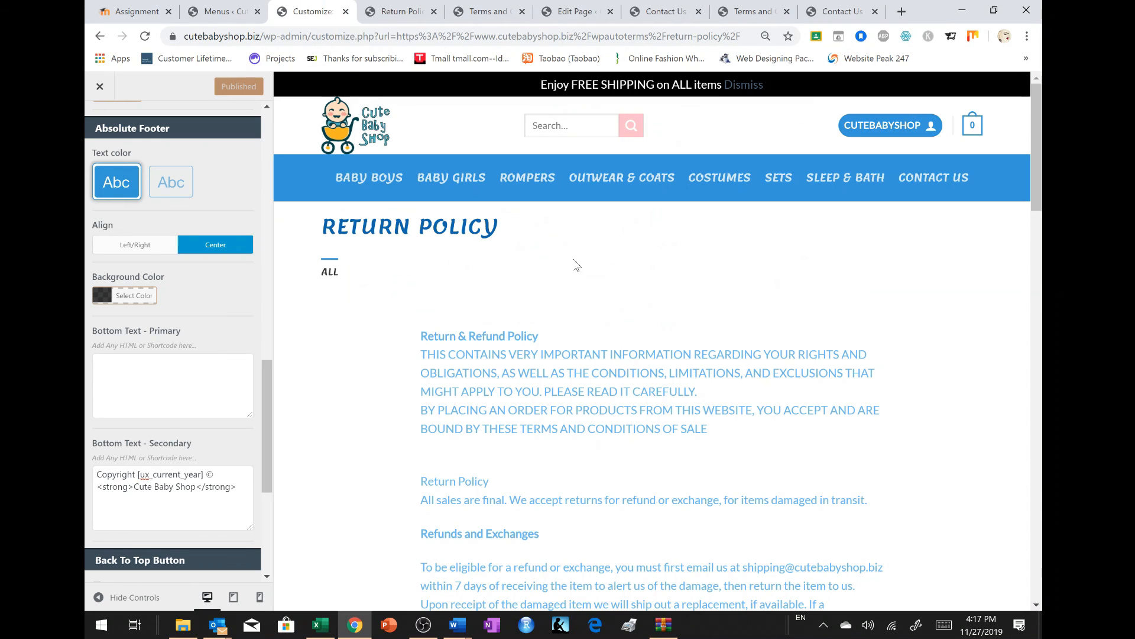
click(393, 11)
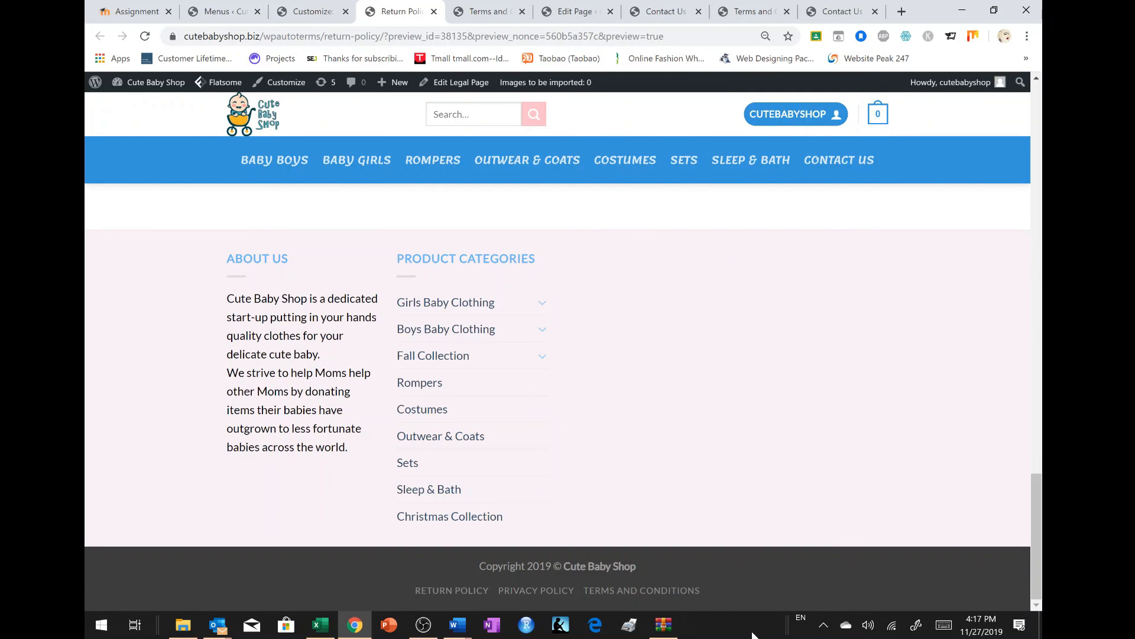
click(609, 590)
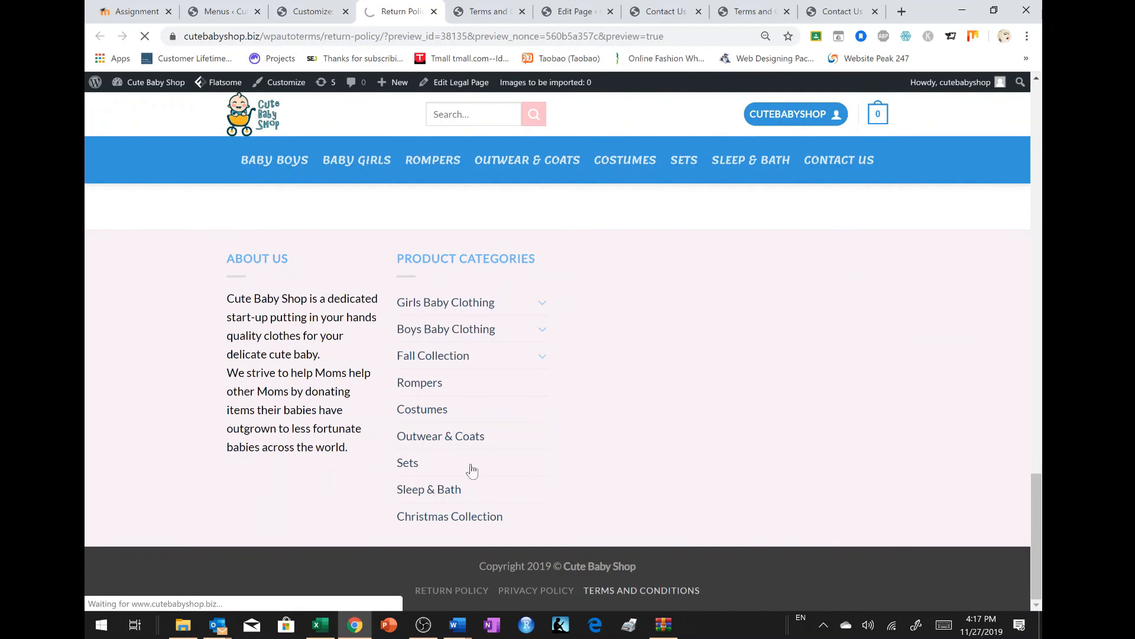
scroll(578, 261, down, 20)
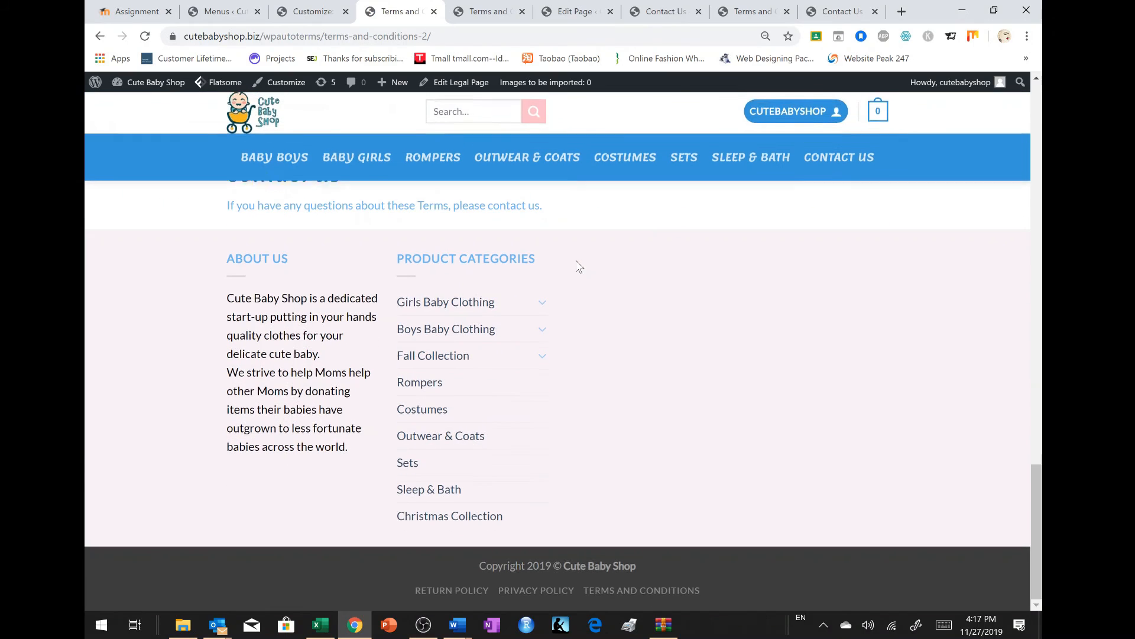
- Open the Privacy Policy and the Return Policy from the footer links and check each page down to its footer
click(549, 591)
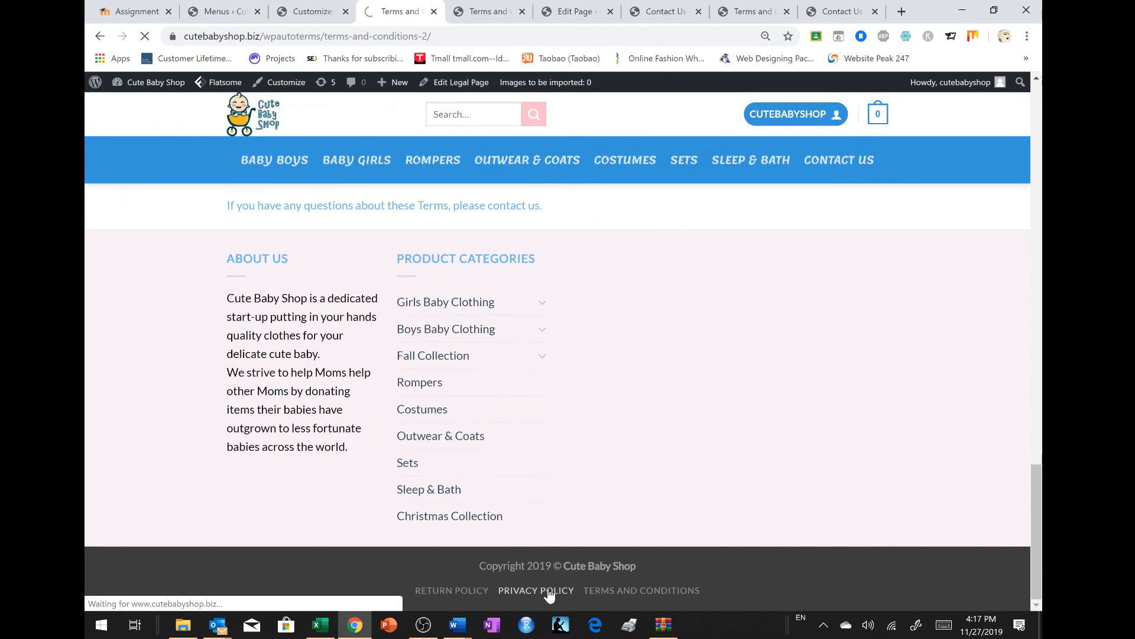
scroll(494, 405, down, 15)
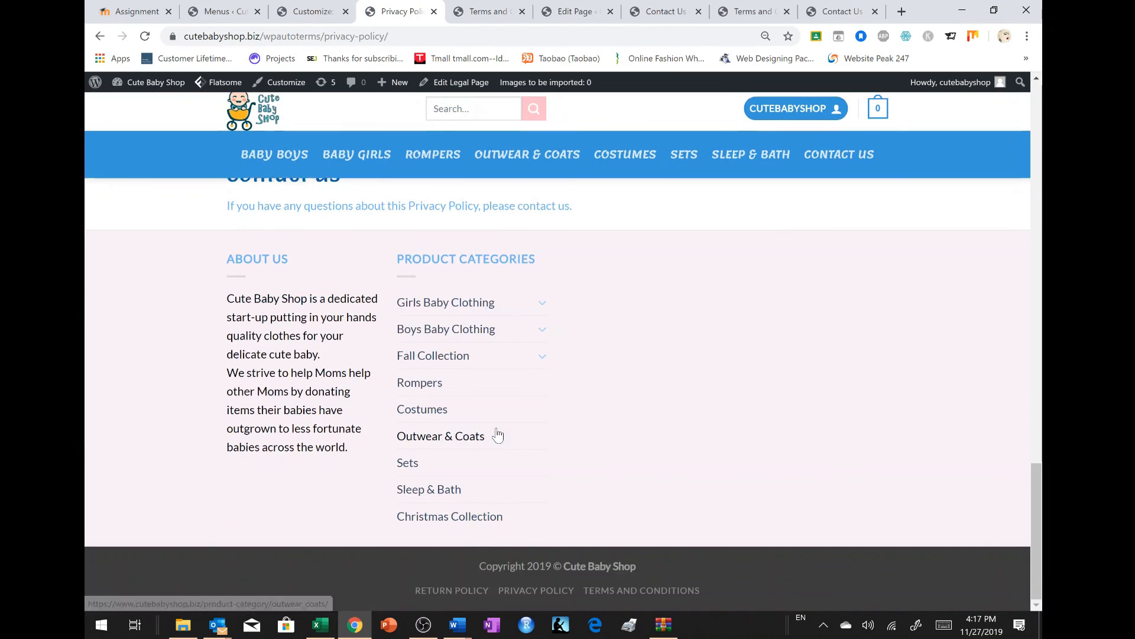
click(459, 590)
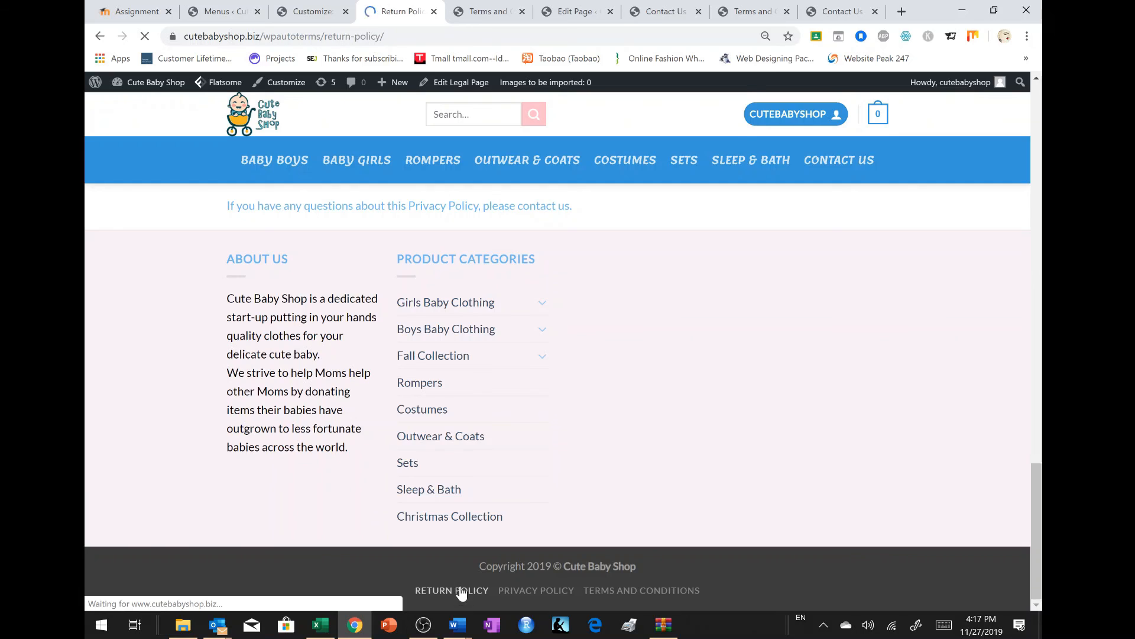
scroll(559, 328, down, 15)
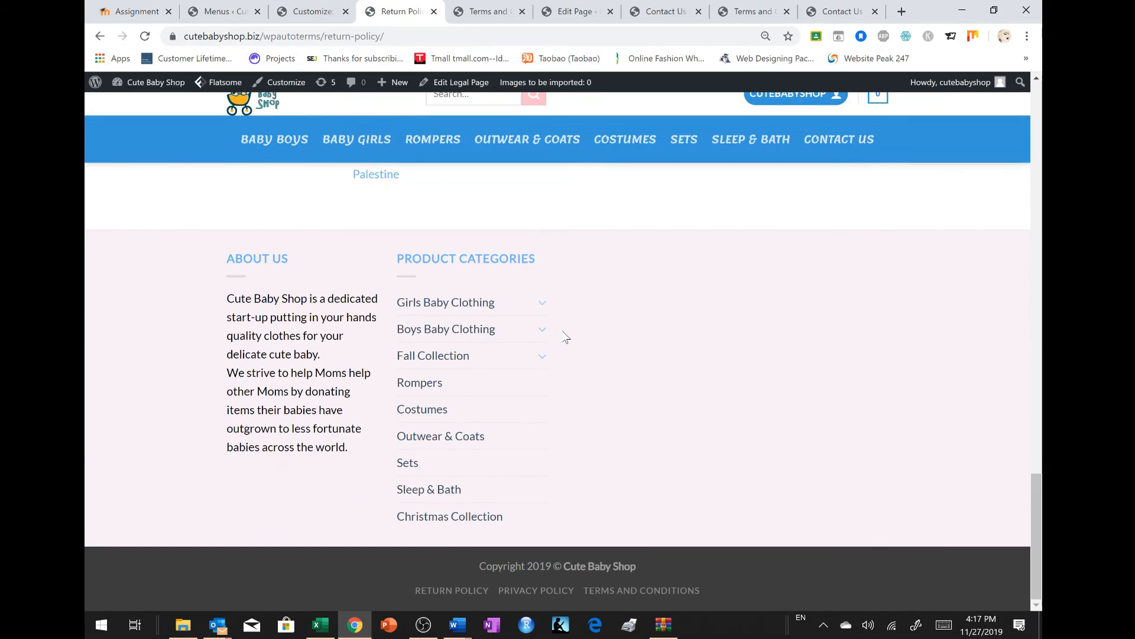
- Review the Return Policy text back up to its heading and go to Cute Baby Shop's home page
scroll(540, 490, up, 8)
scroll(539, 491, up, 12)
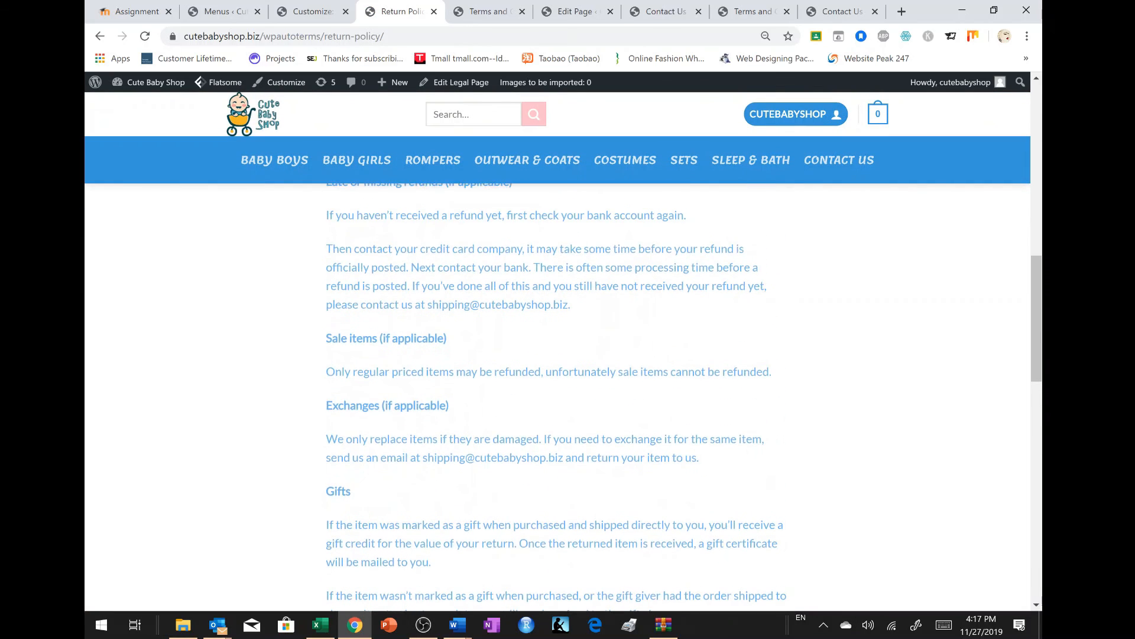
scroll(559, 391, up, 6)
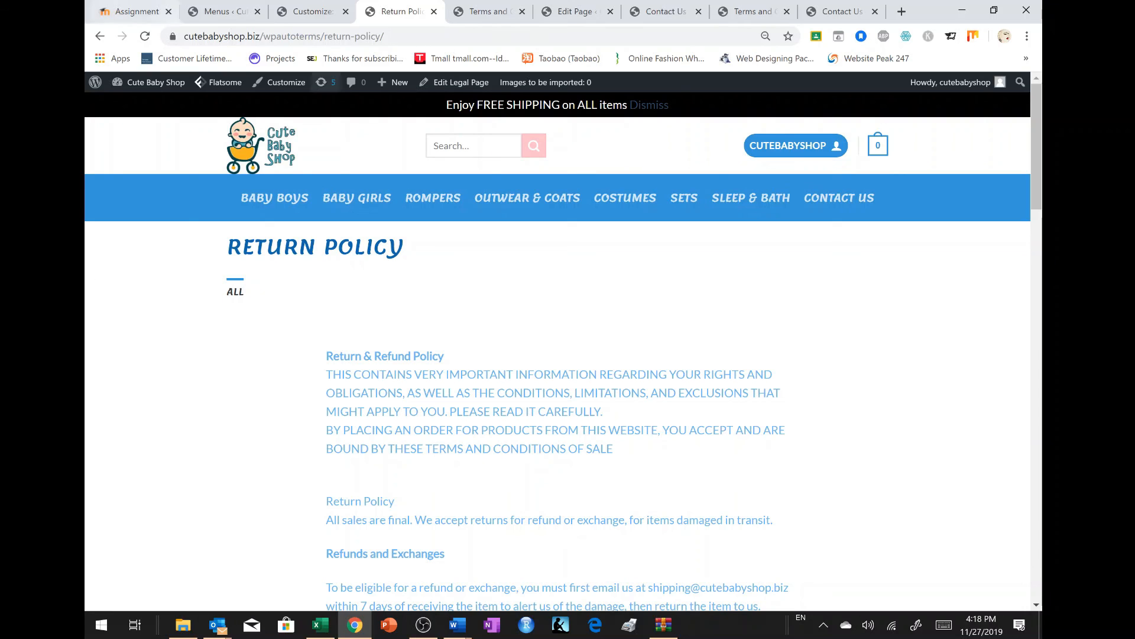
click(286, 155)
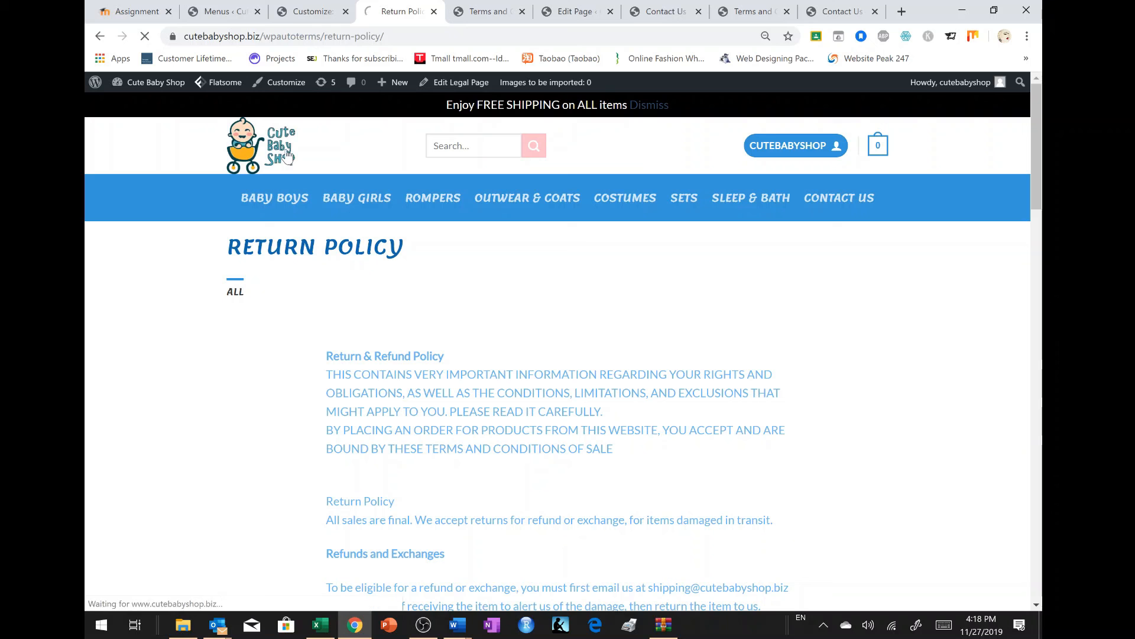